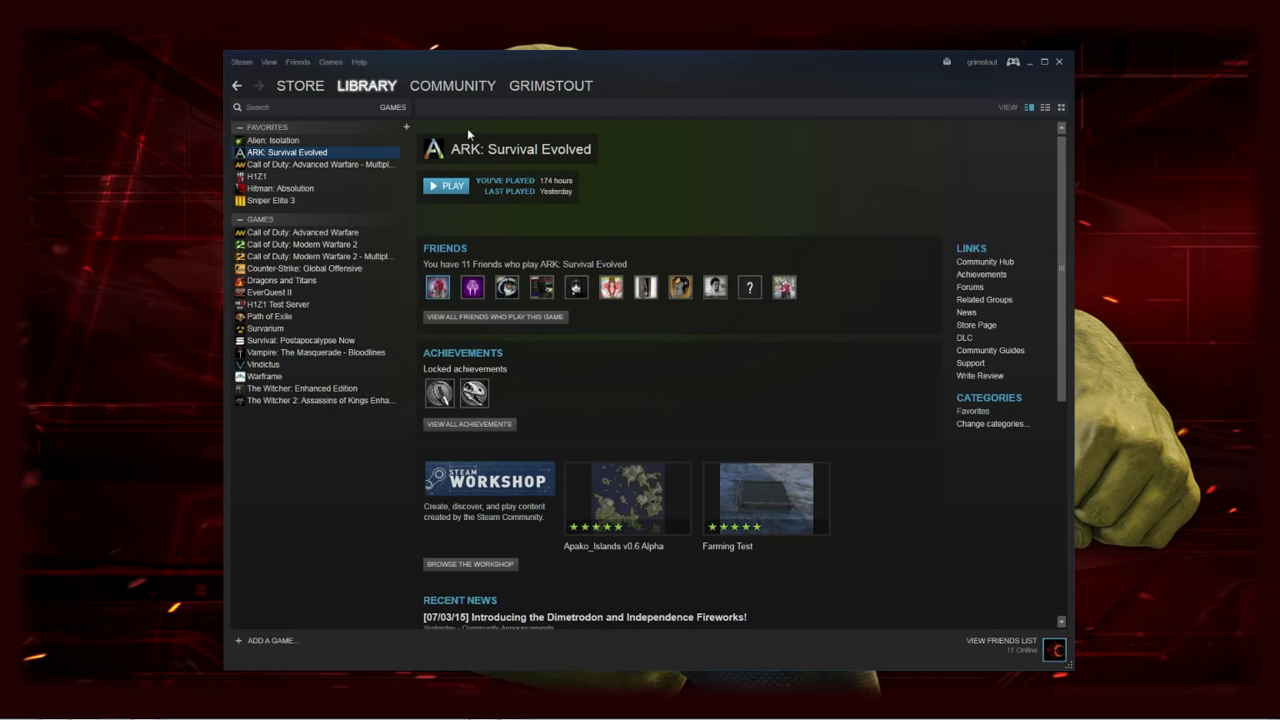
# Select ARK: Survival Evolved in the Steam library to show its game page
pyautogui.click(321, 153)
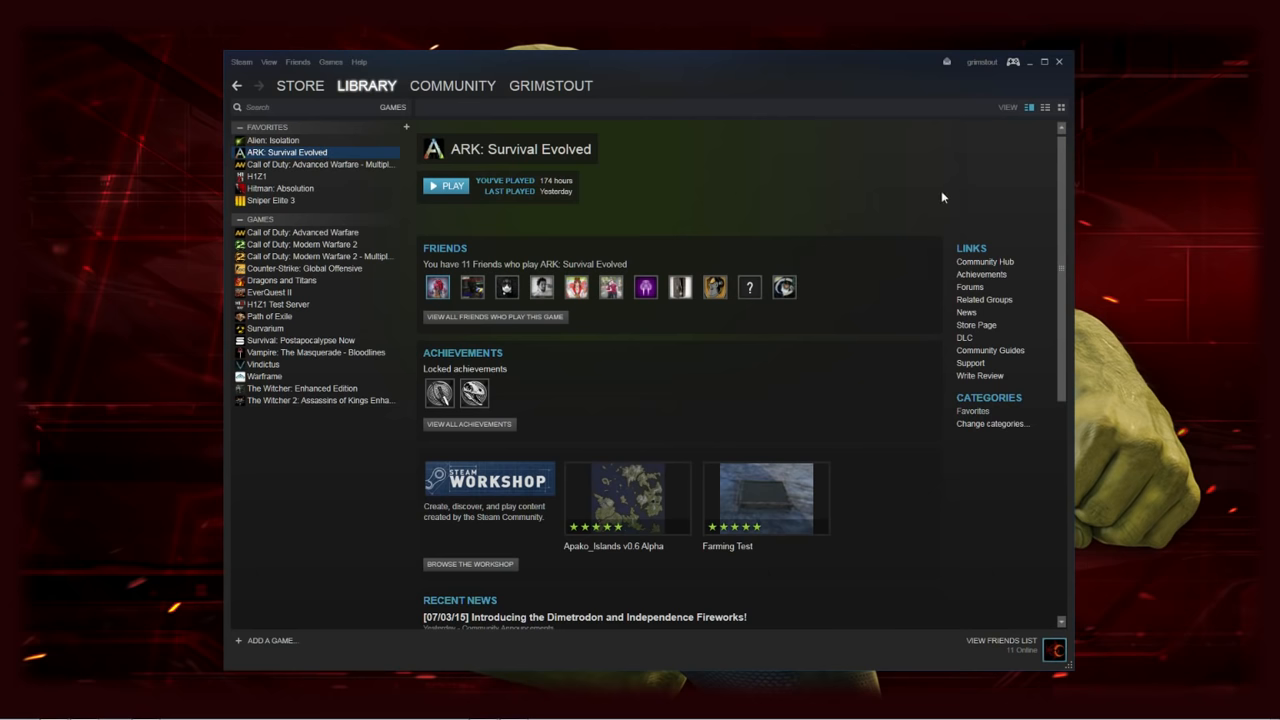
# Open the ARK forums' [FAQ] Server HOSTING thread and scroll down to the Ark Server Manager card
pyautogui.click(970, 288)
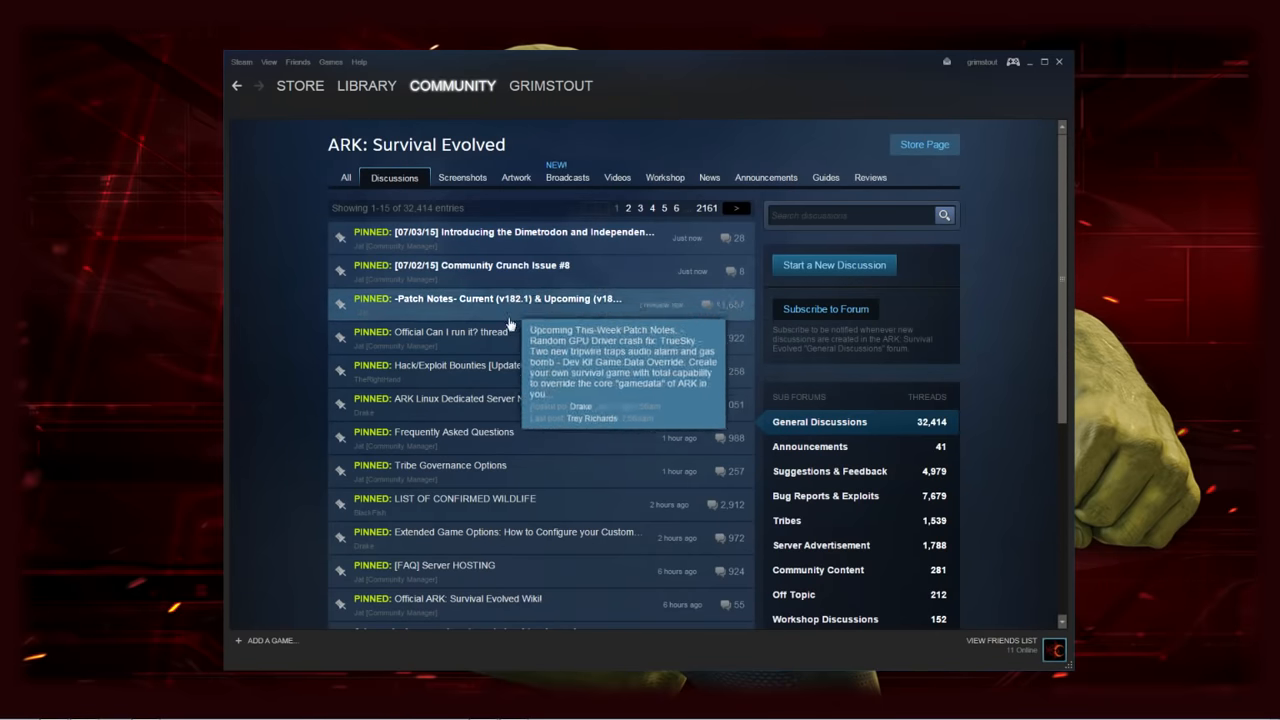
pyautogui.click(490, 571)
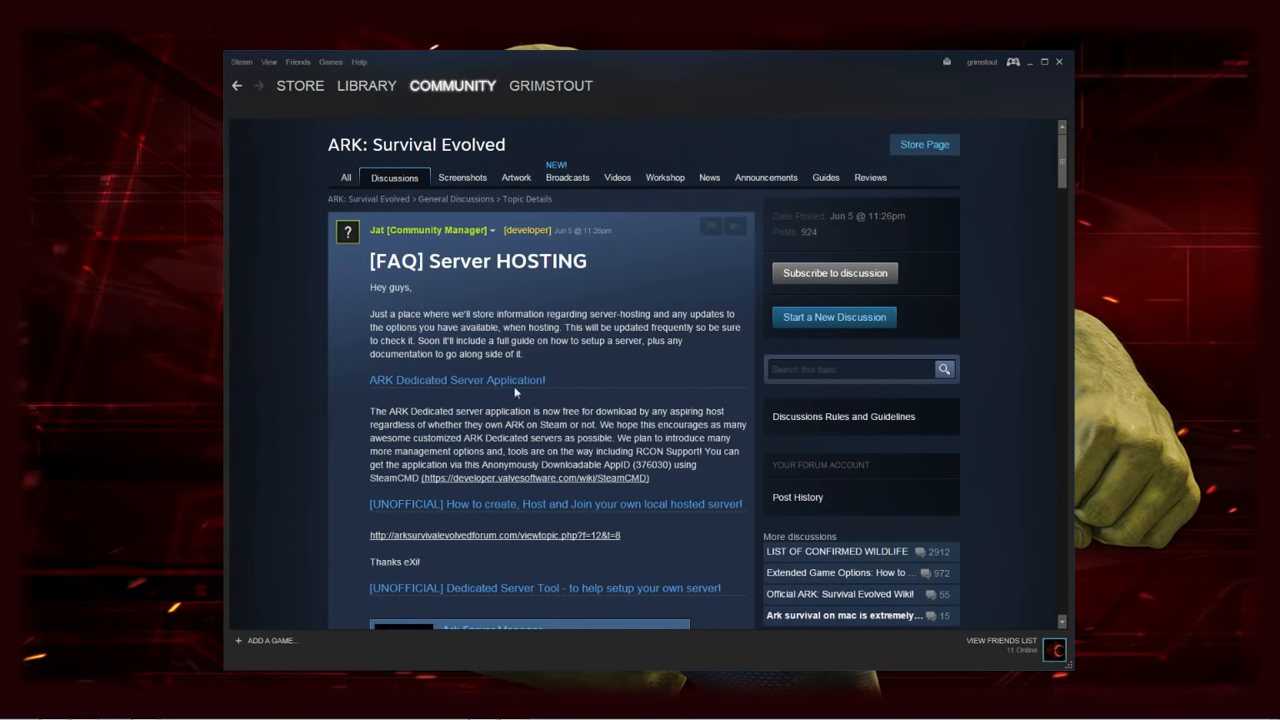
pyautogui.scroll(-1, 606, 444)
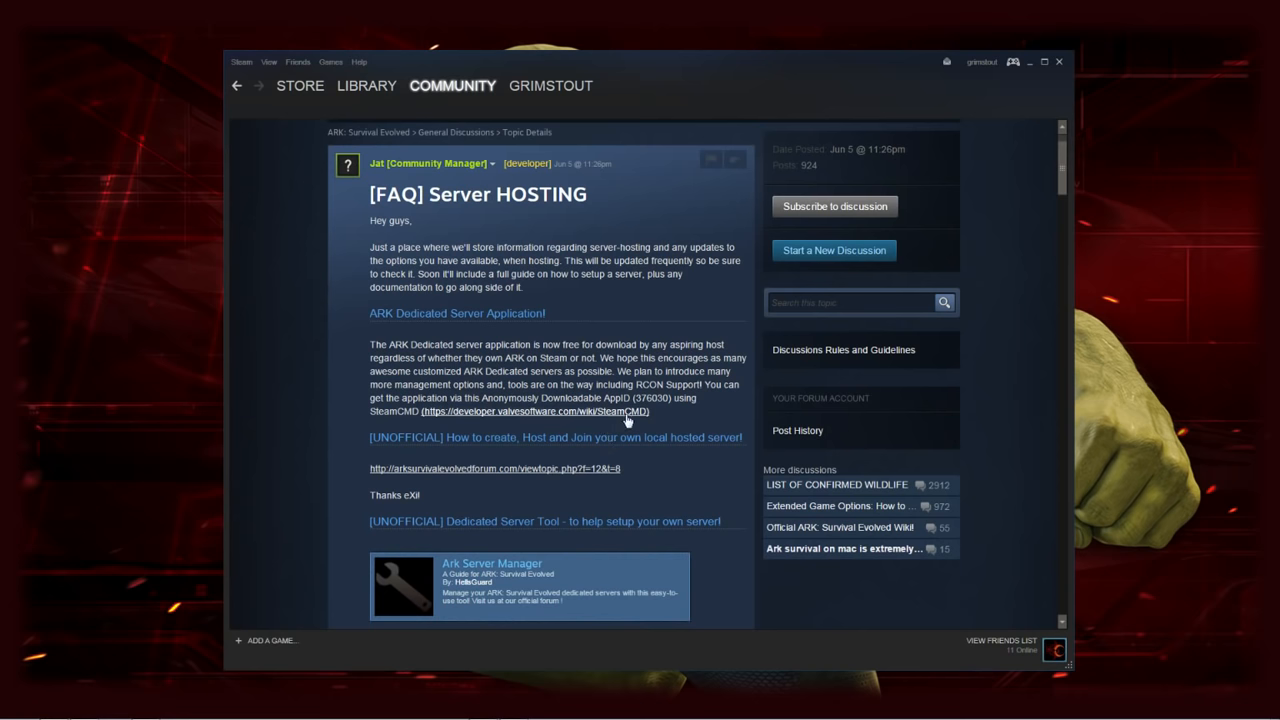
pyautogui.scroll(-3, 630, 418)
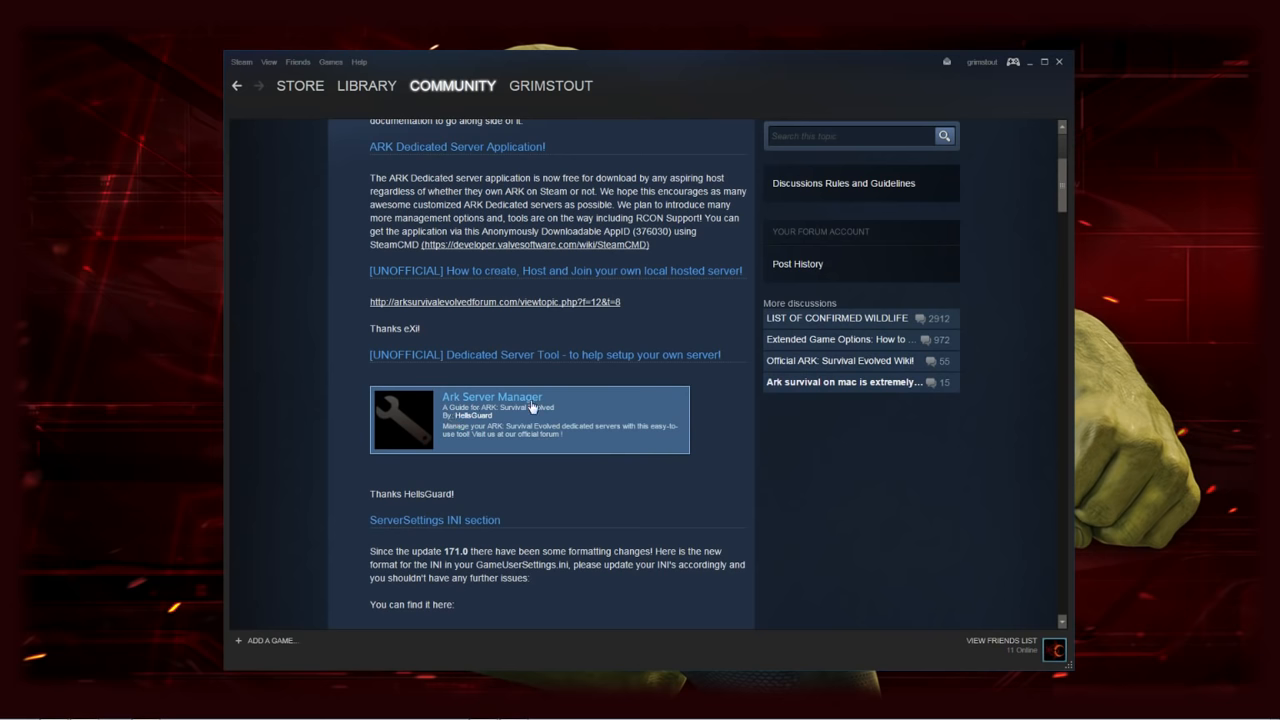
# Open the Ark Server Manager guide and bring it back to its 'The Low Down' overview
pyautogui.click(507, 414)
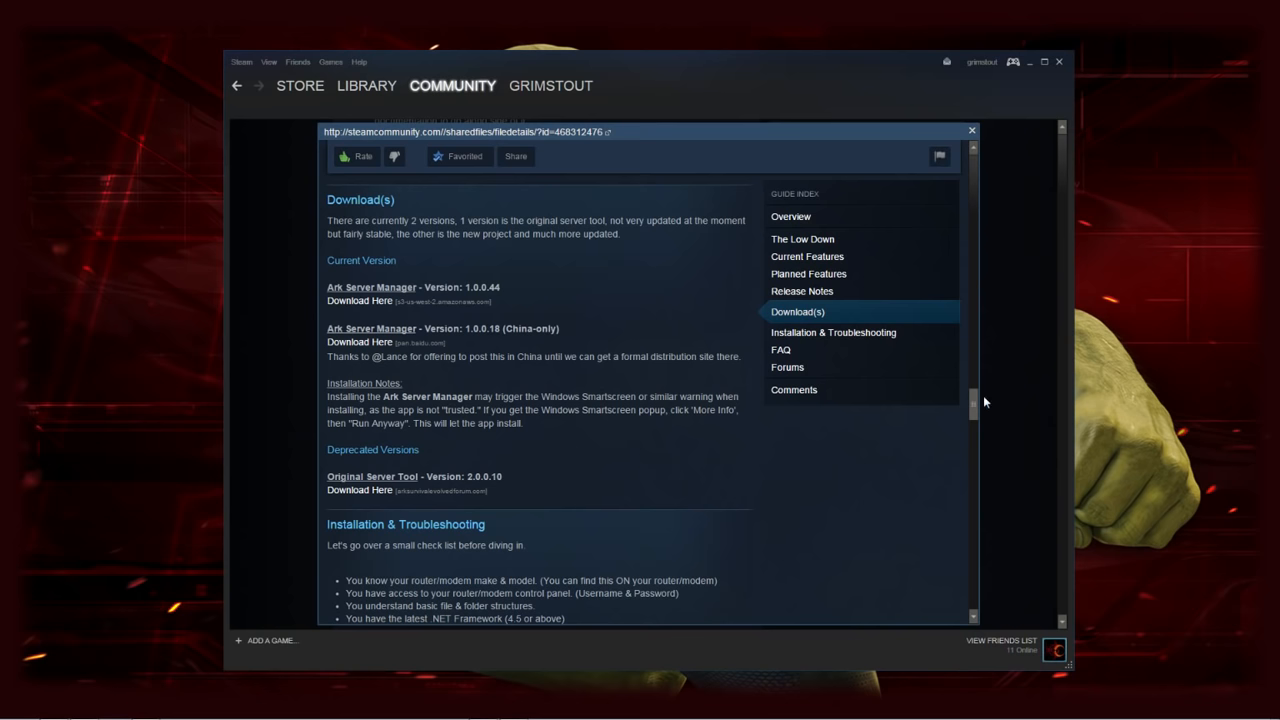
pyautogui.moveTo(971, 403); pyautogui.dragTo(984, 152)
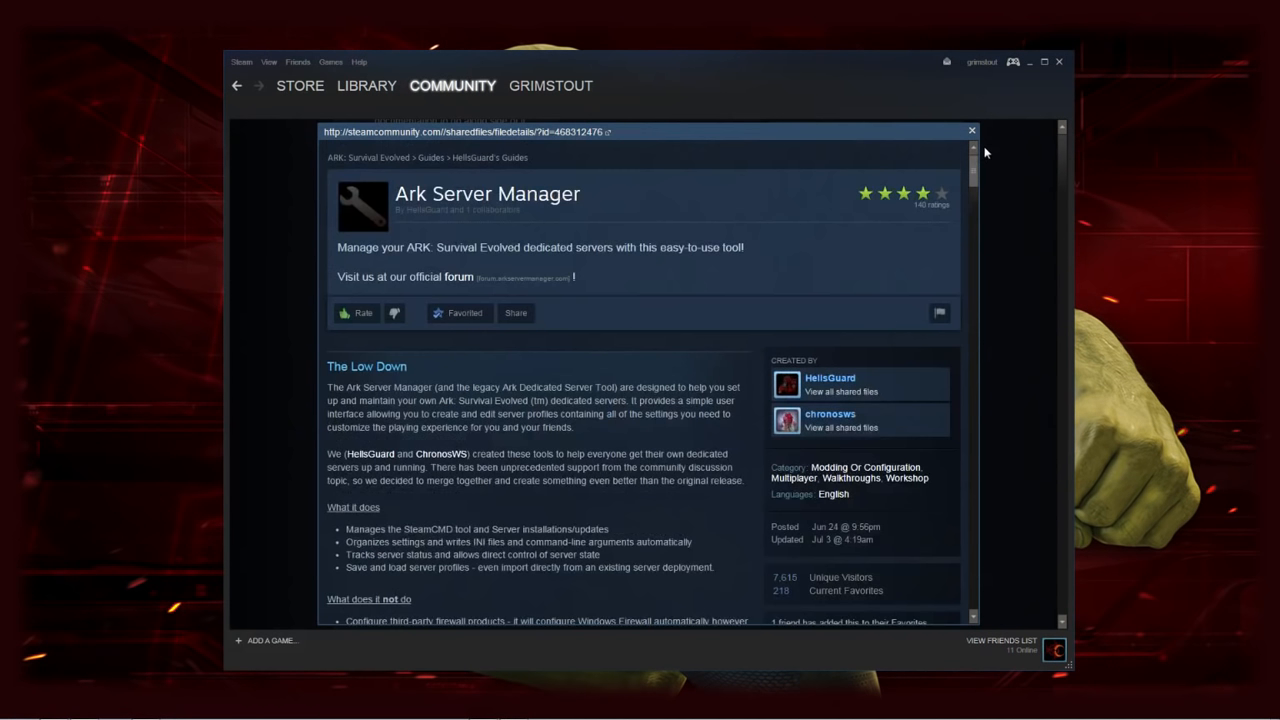
pyautogui.scroll(-1, 597, 340)
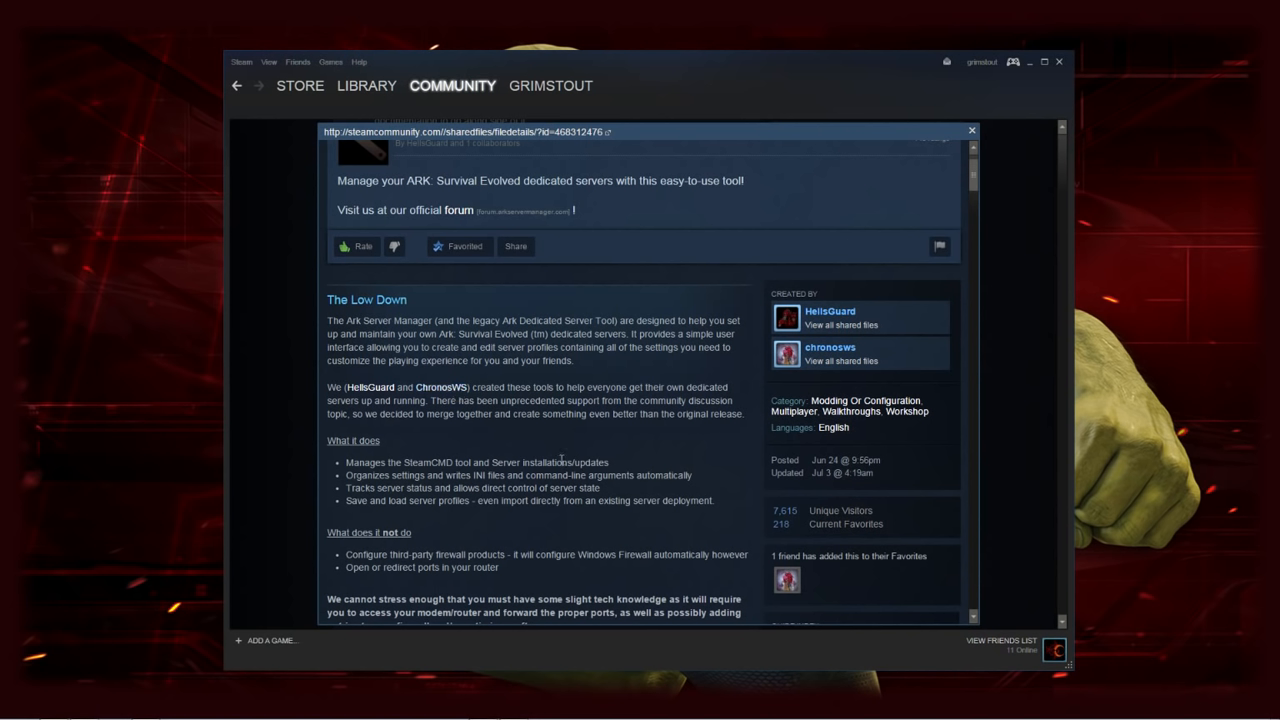
# Scroll the guide down to its Download(s) section for Ark Server Manager version 1.0.0.44
pyautogui.scroll(-5, 572, 437)
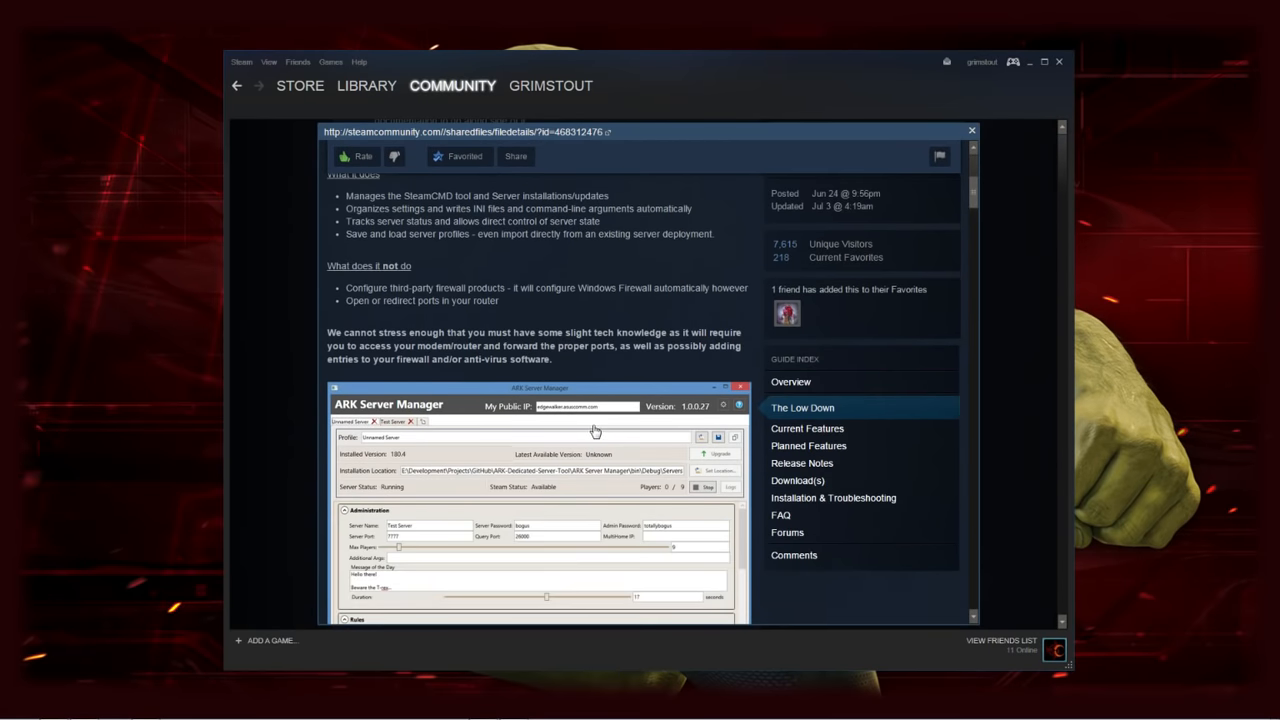
pyautogui.scroll(-15, 598, 440)
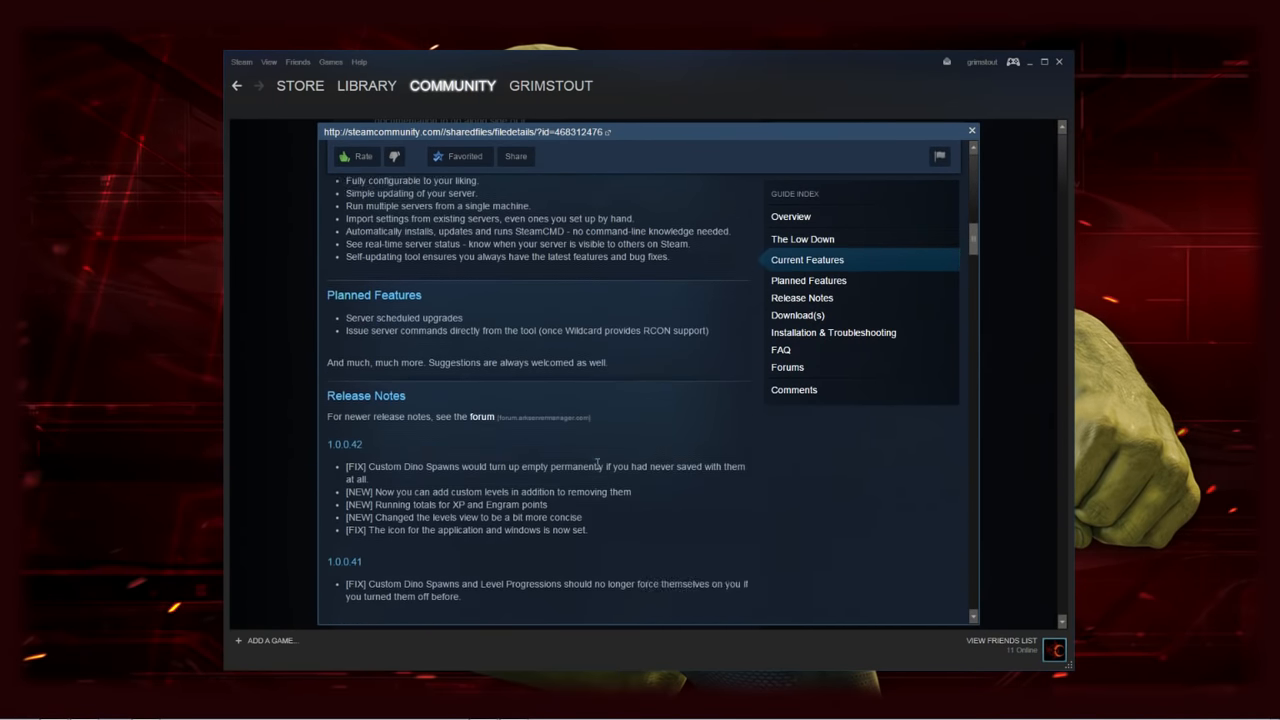
pyautogui.scroll(-10, 598, 468)
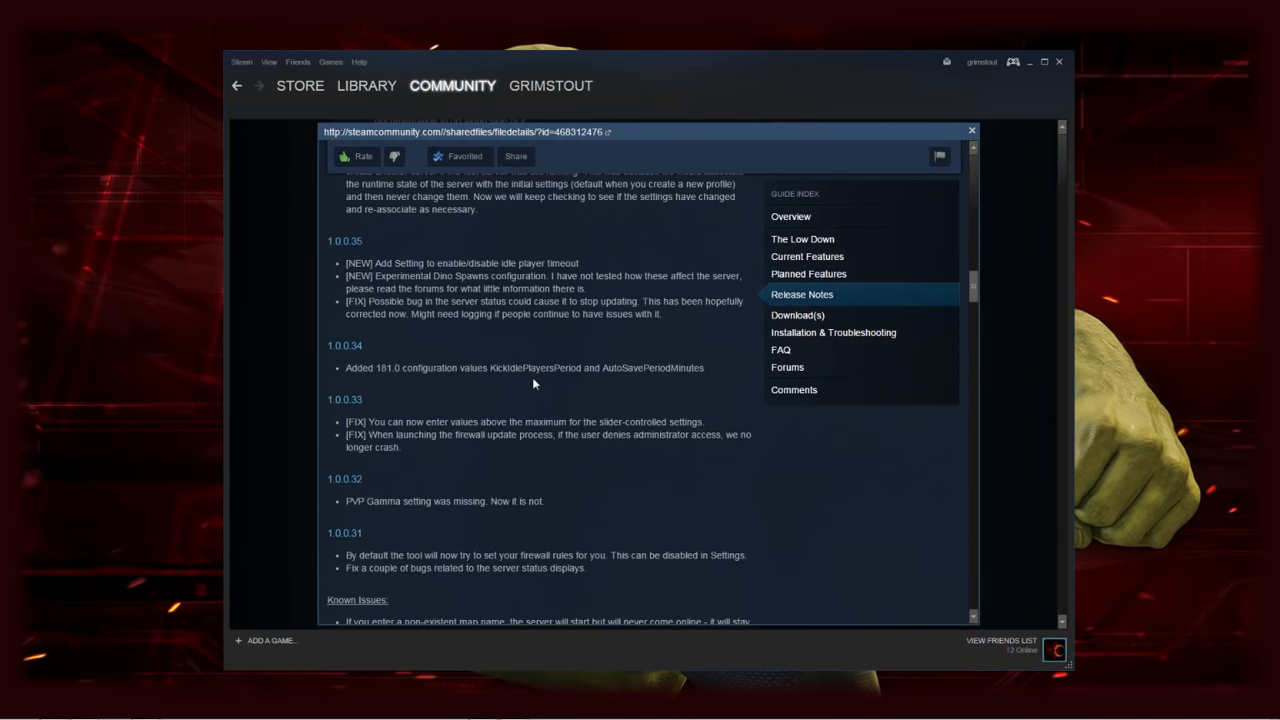
pyautogui.scroll(-10, 572, 495)
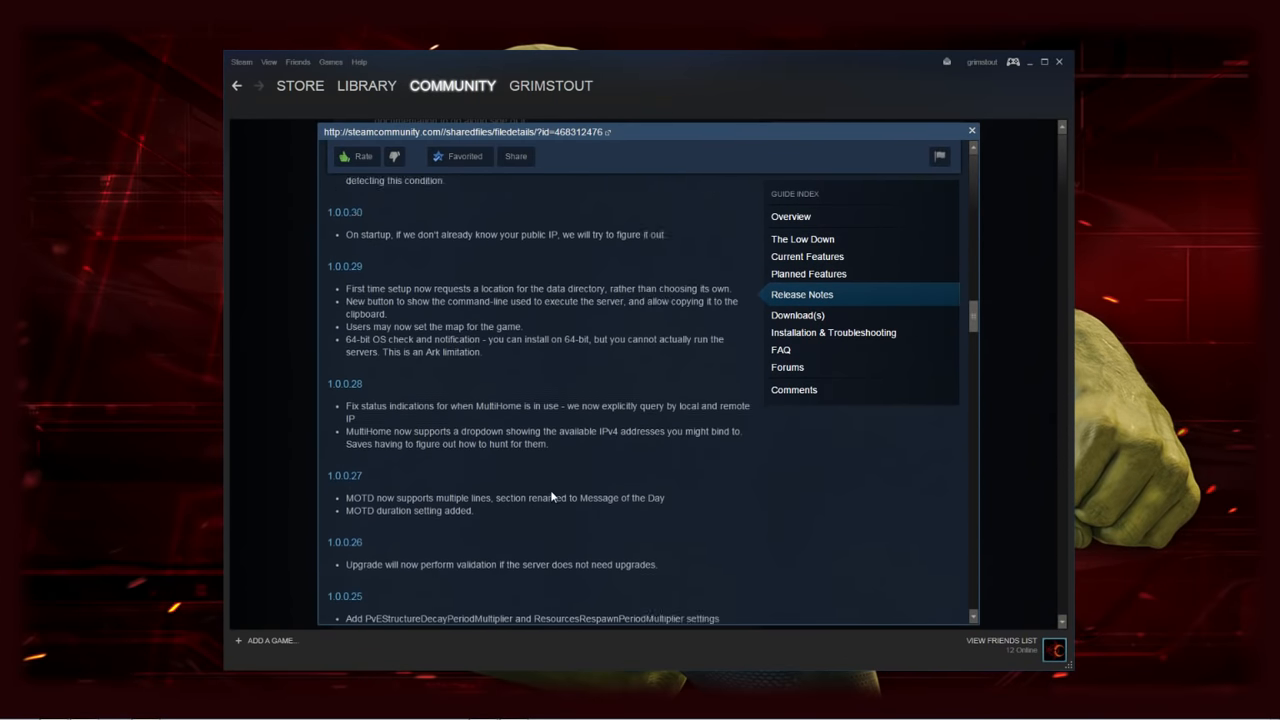
pyautogui.scroll(-10, 553, 497)
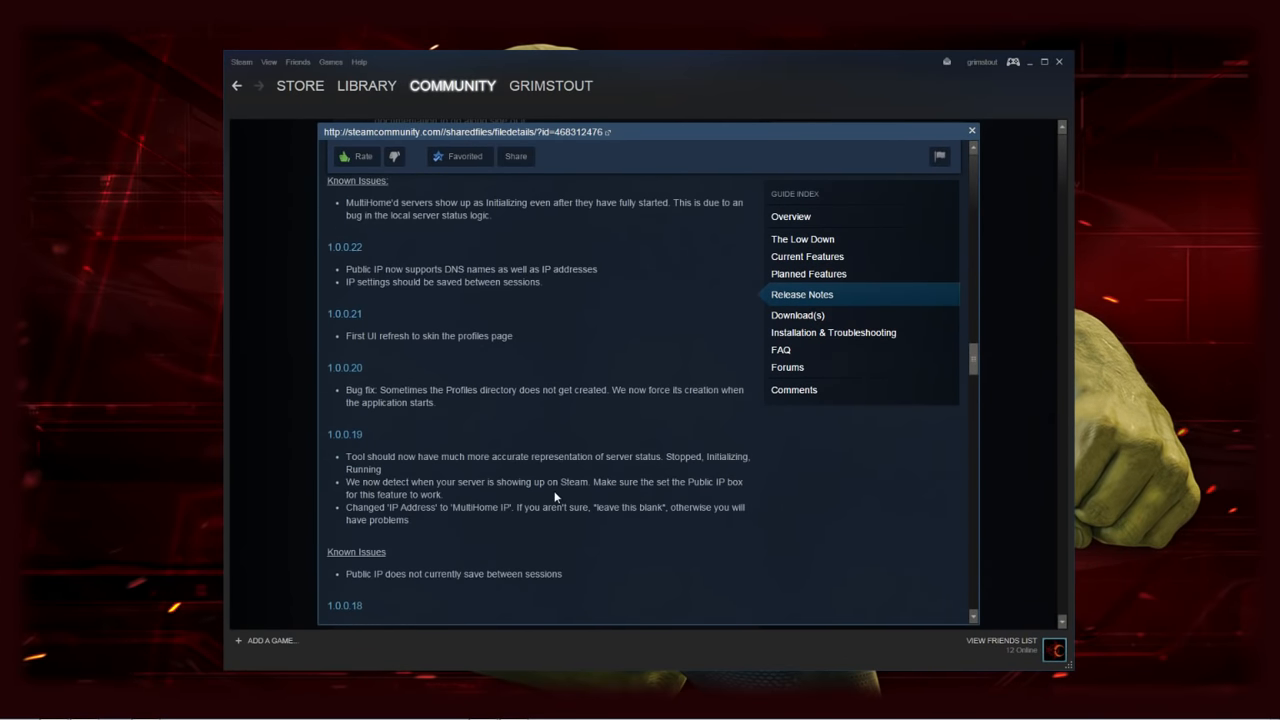
pyautogui.scroll(-10, 554, 490)
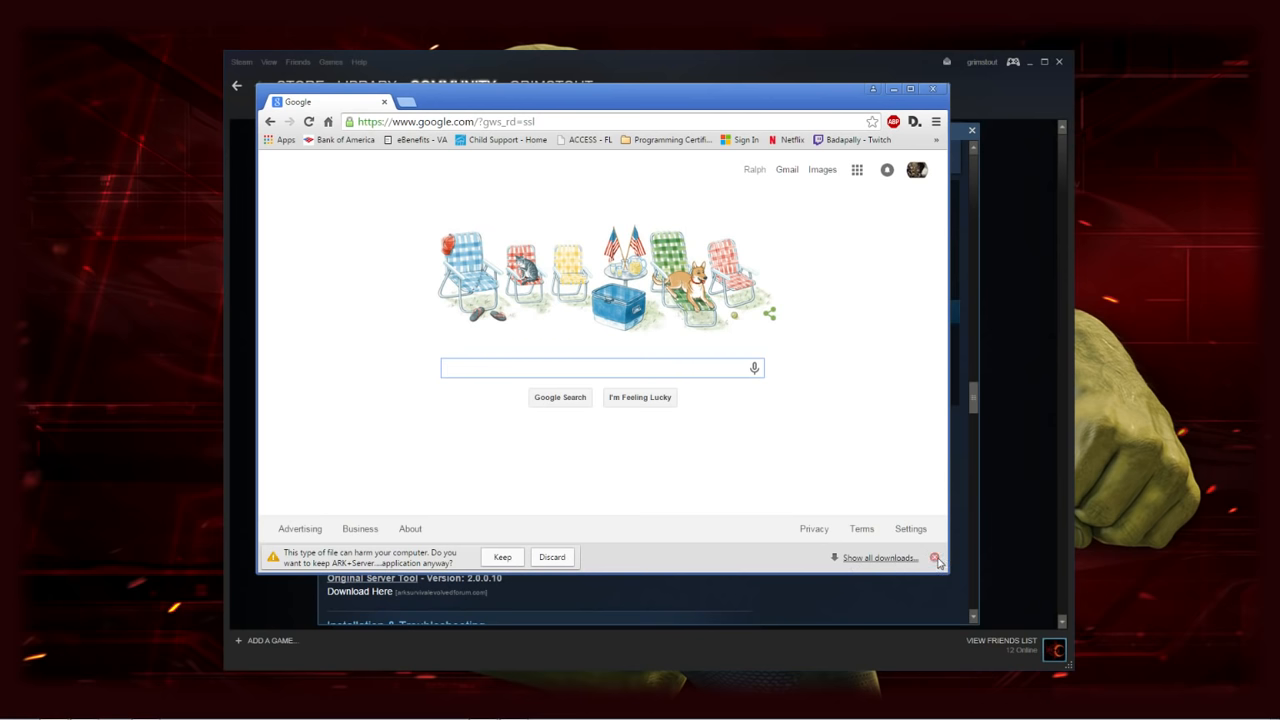
# Close Chrome, confirming the exit despite the download in progress
pyautogui.click(931, 92)
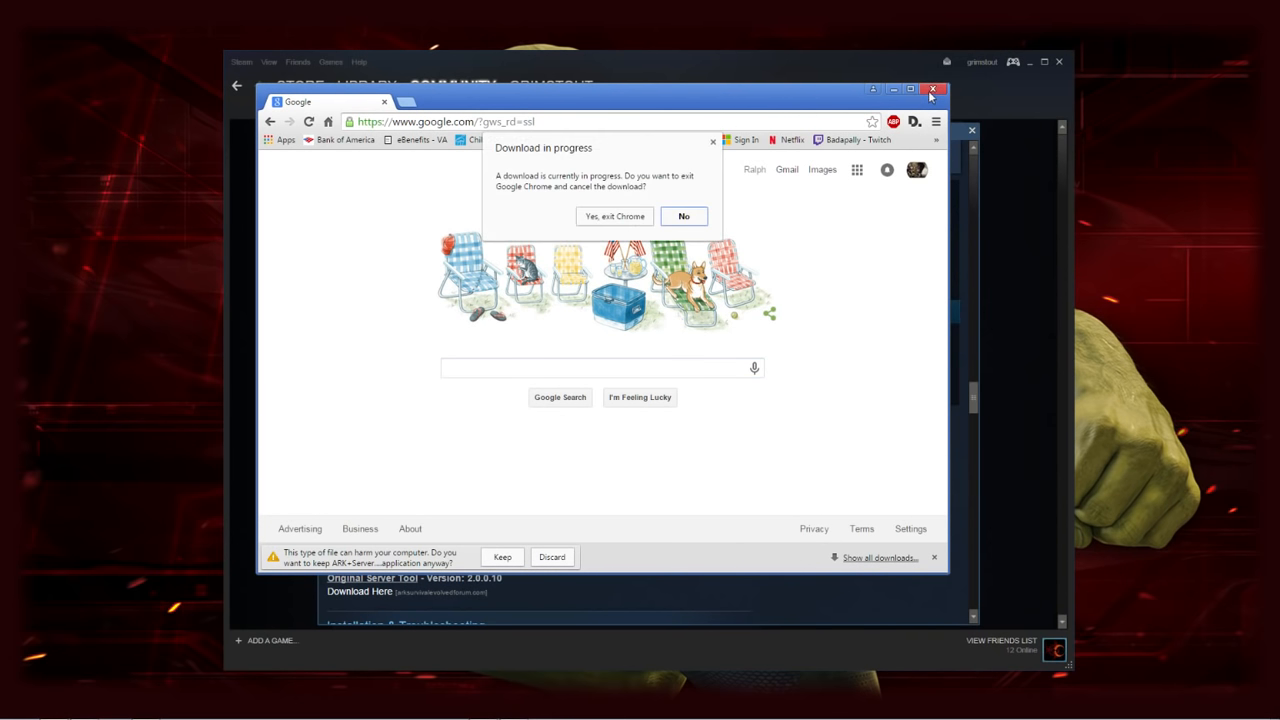
pyautogui.click(625, 219)
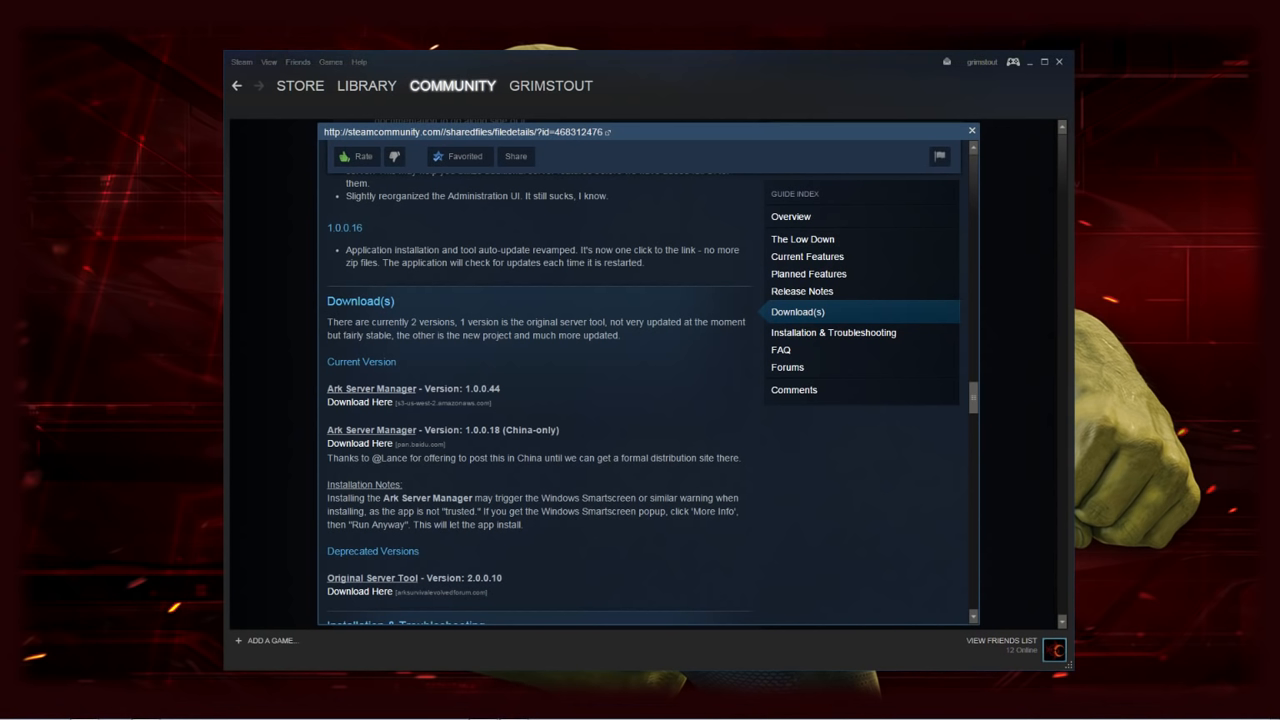
# Put the Ark Server Manager shortcut on the desktop and bring the manager window over Steam
pyautogui.moveTo(662, 126); pyautogui.dragTo(1189, 119)
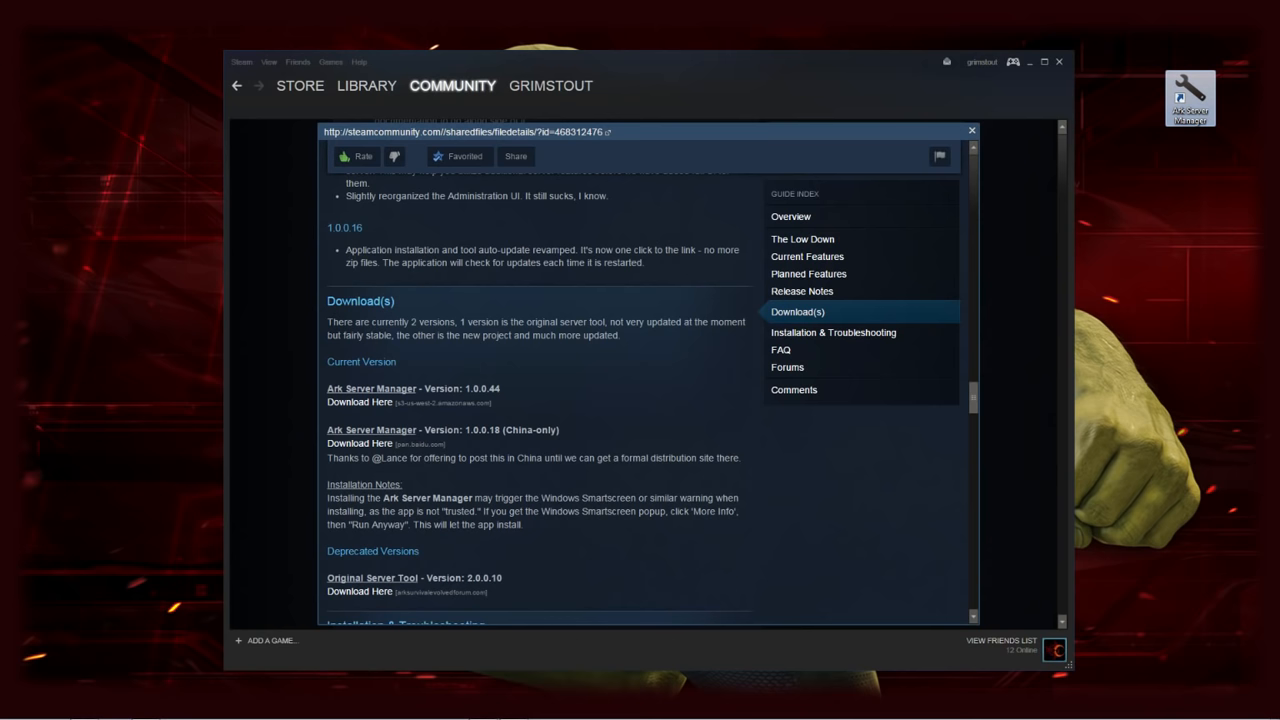
pyautogui.moveTo(0, 74); pyautogui.dragTo(741, 83)
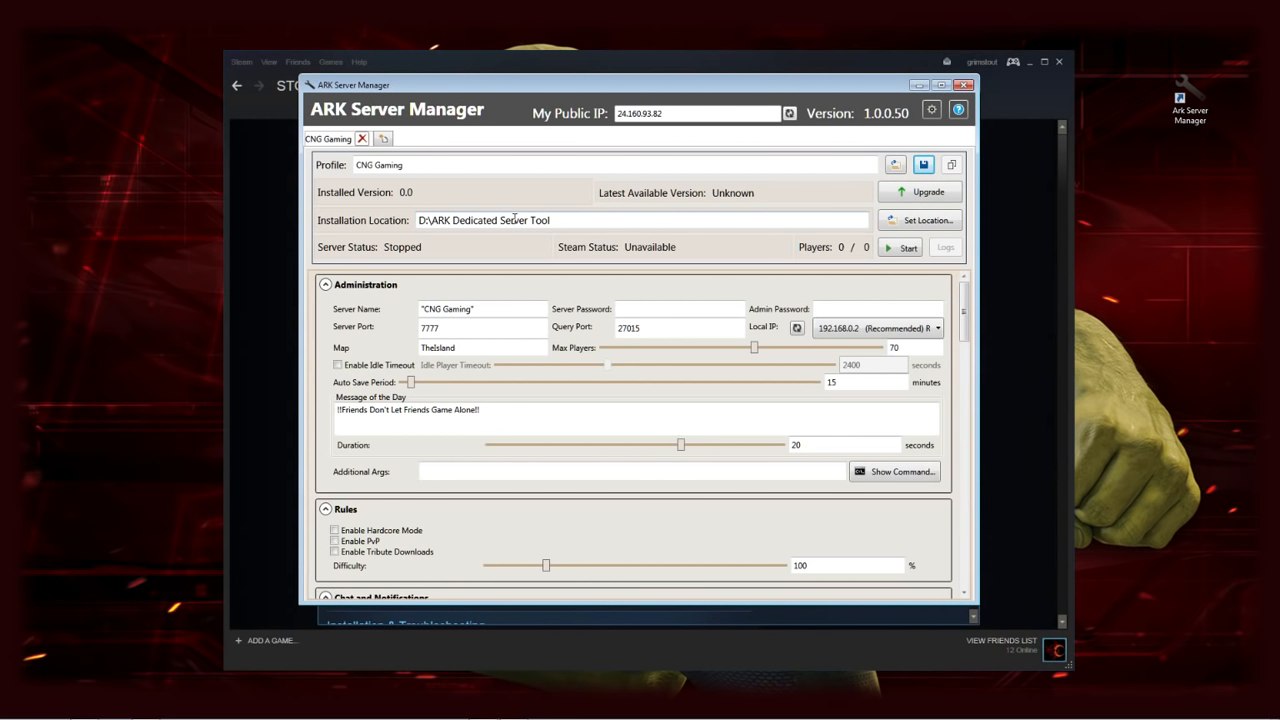
# Start the dedicated server install with Upgrade, arrange the SteamCMD console beside the manager, and open drive D:
pyautogui.click(926, 194)
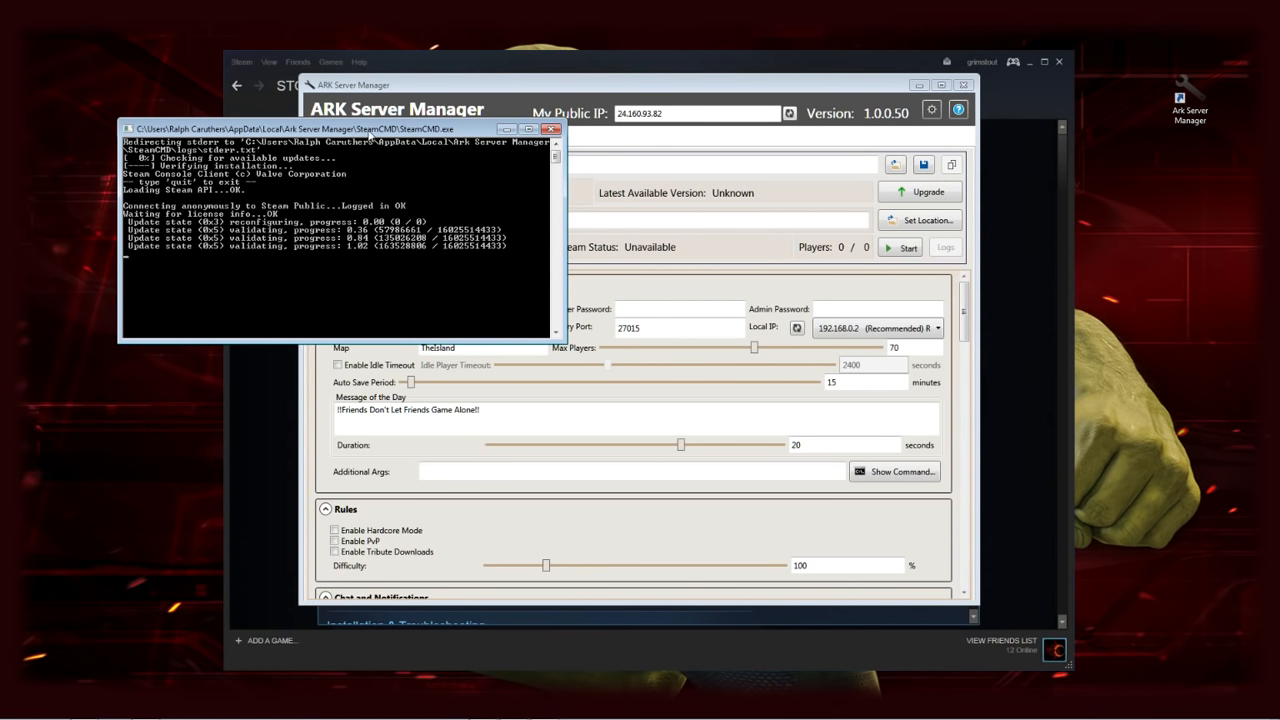
pyautogui.moveTo(373, 129); pyautogui.dragTo(1089, 157)
pyautogui.click(763, 73)
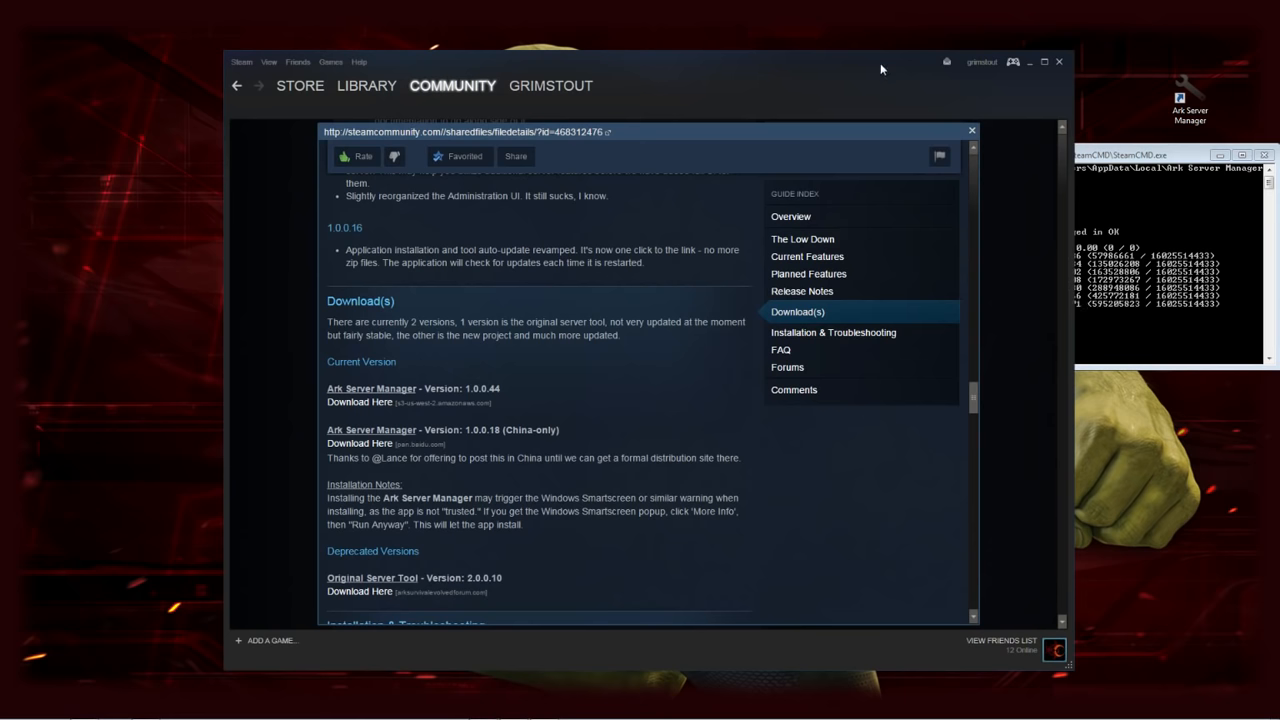
pyautogui.moveTo(866, 77); pyautogui.dragTo(0, 54)
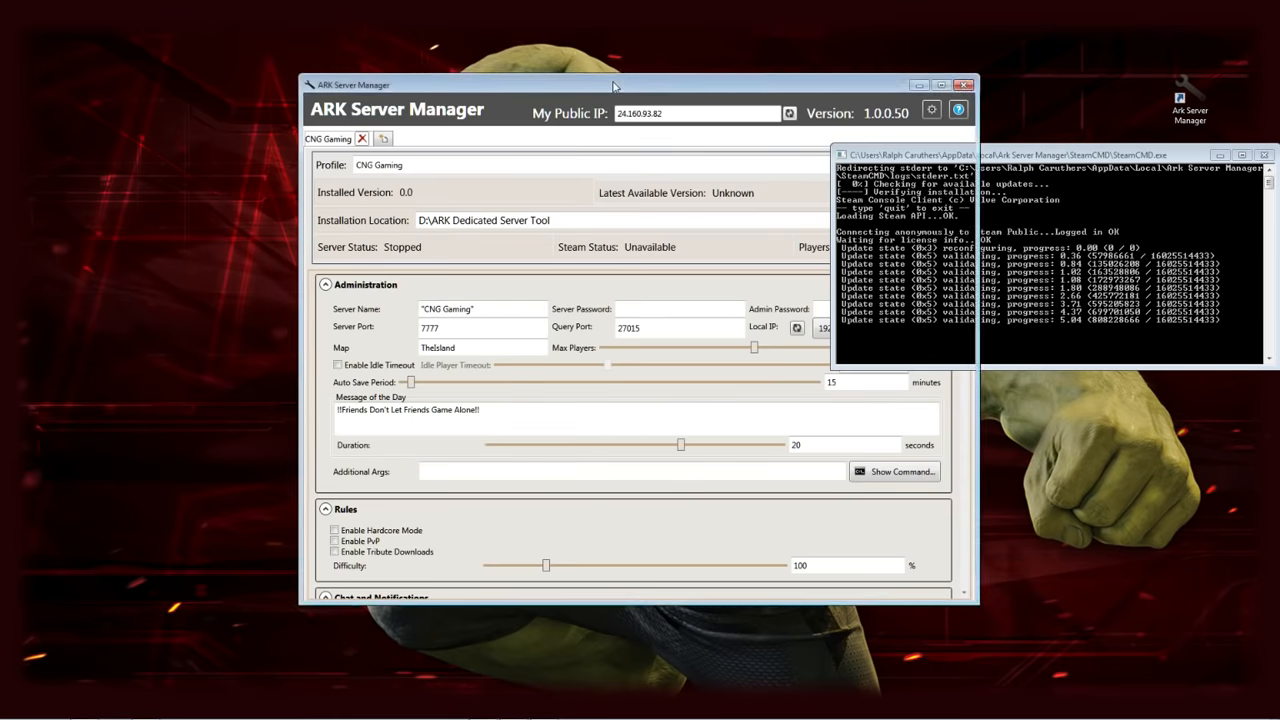
pyautogui.moveTo(614, 87); pyautogui.dragTo(461, 74)
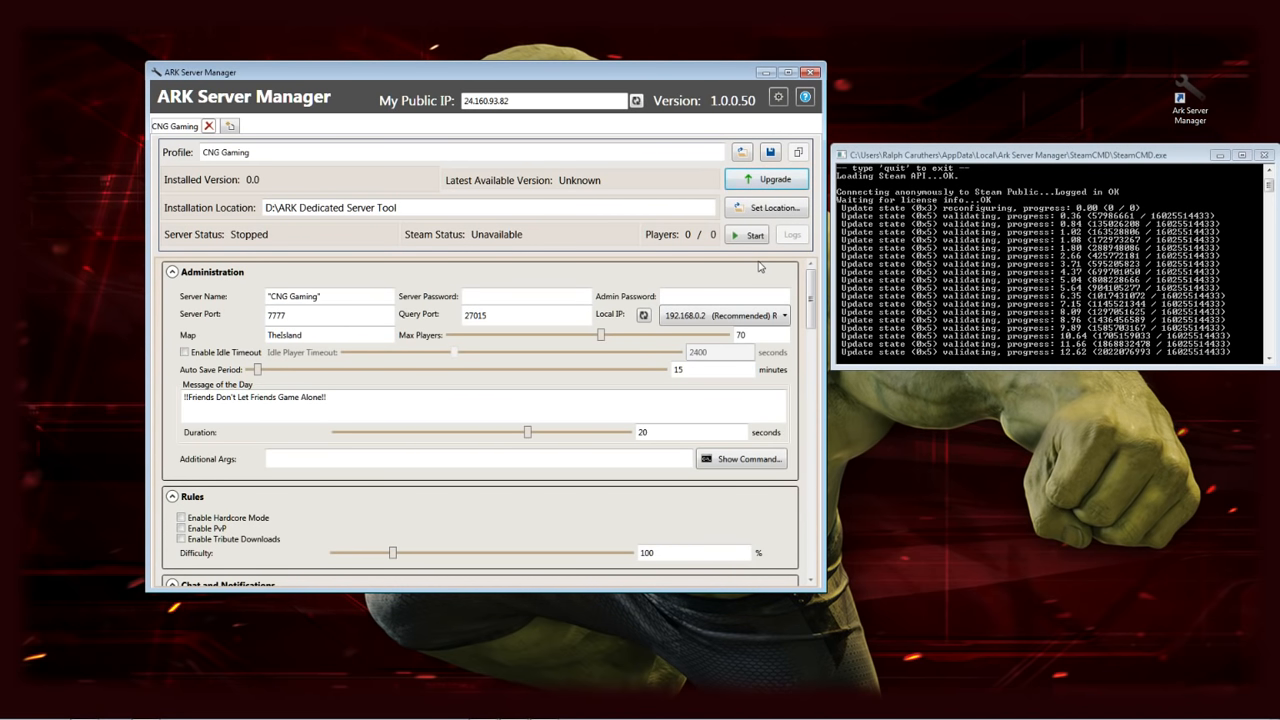
pyautogui.moveTo(205, 717)
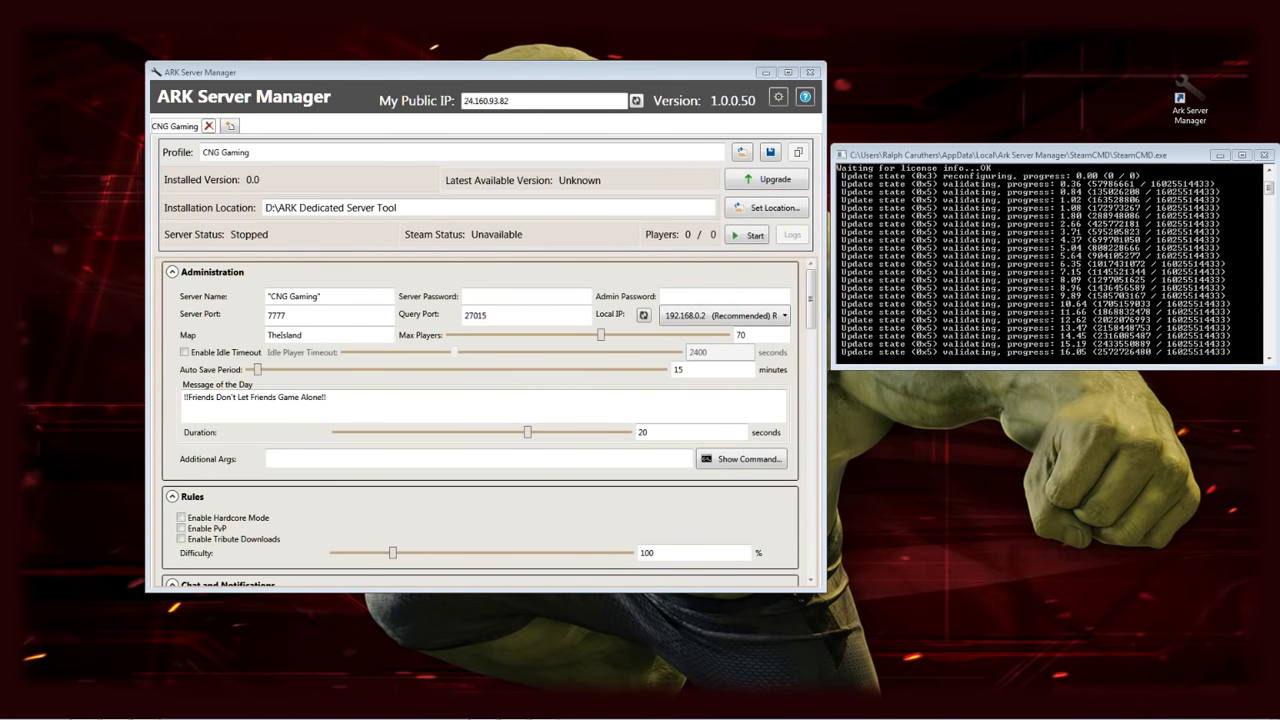
pyautogui.moveTo(447, 96); pyautogui.dragTo(459, 94)
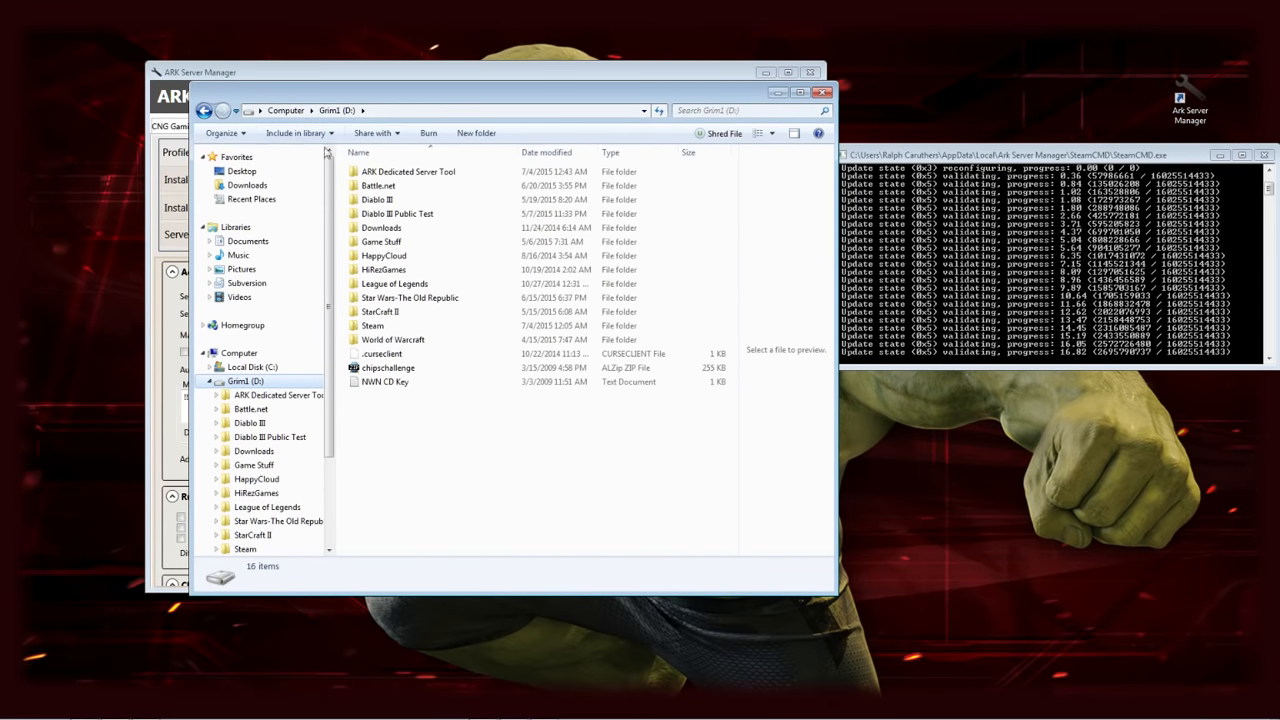
# Open D:\ARK Dedicated Server Tool\Profiles and move the window off ARK Server Manager
pyautogui.doubleClick(393, 175)
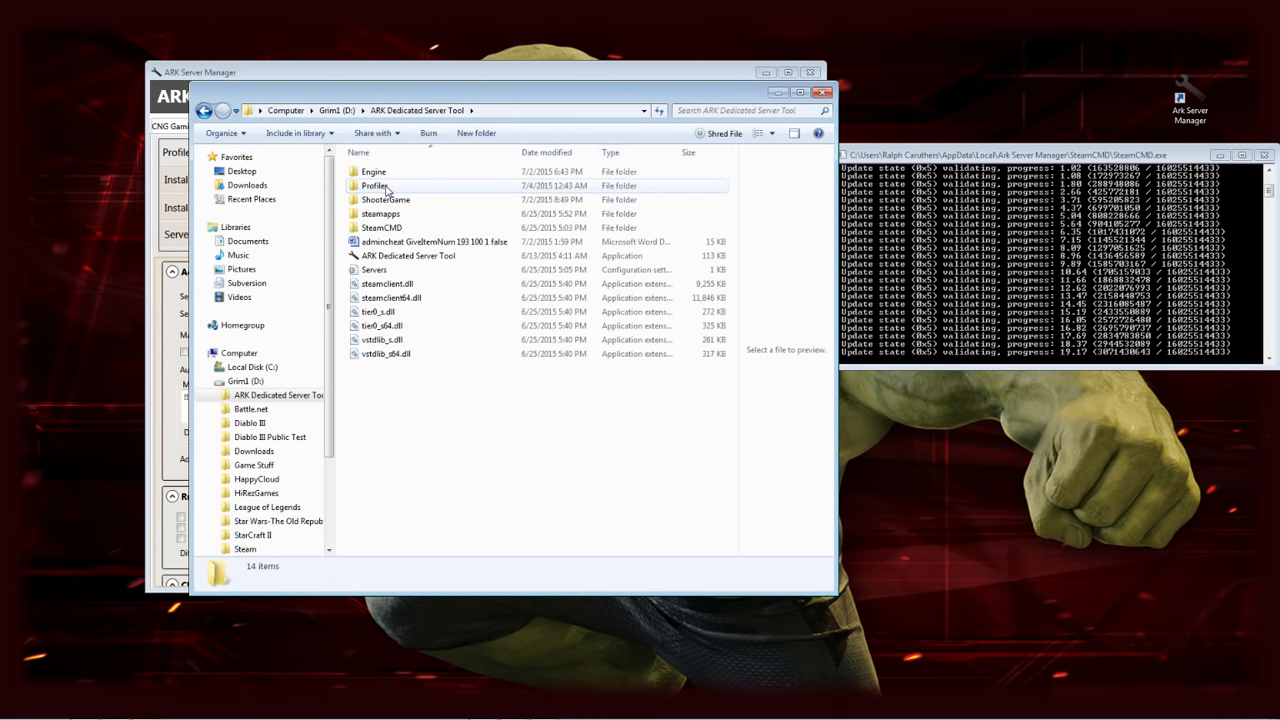
pyautogui.doubleClick(376, 186)
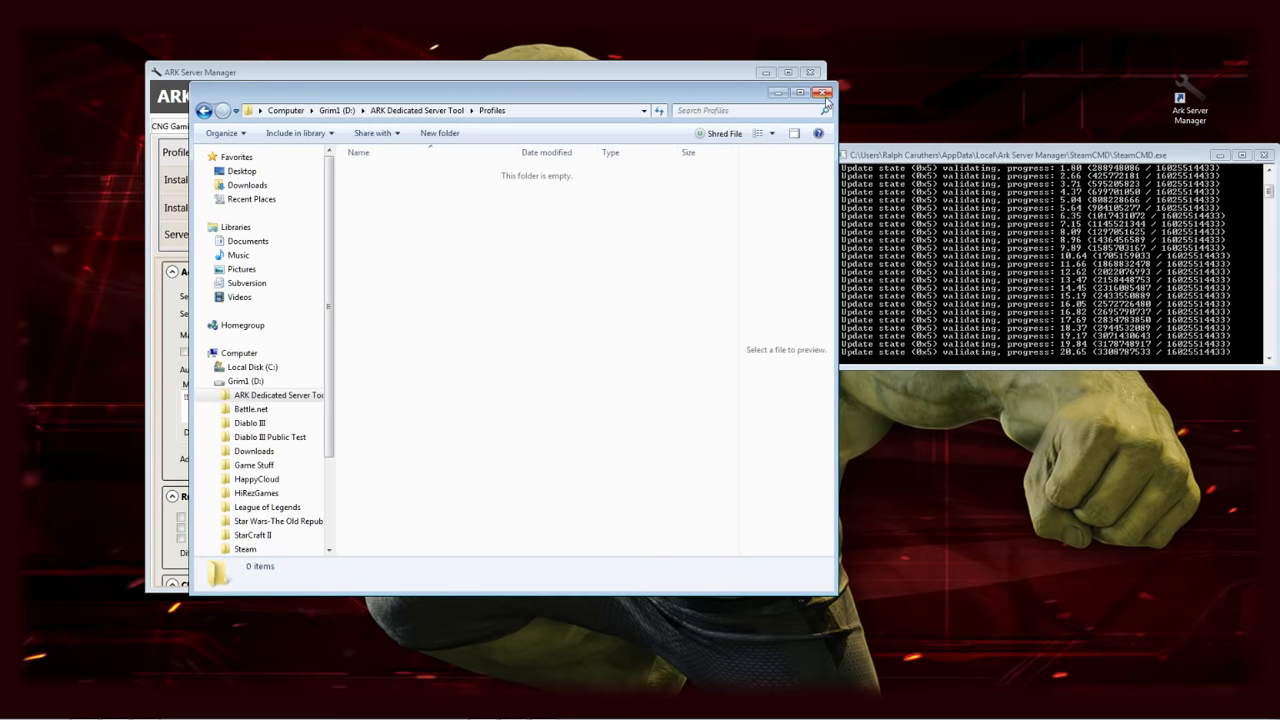
pyautogui.moveTo(700, 98); pyautogui.dragTo(1018, 240)
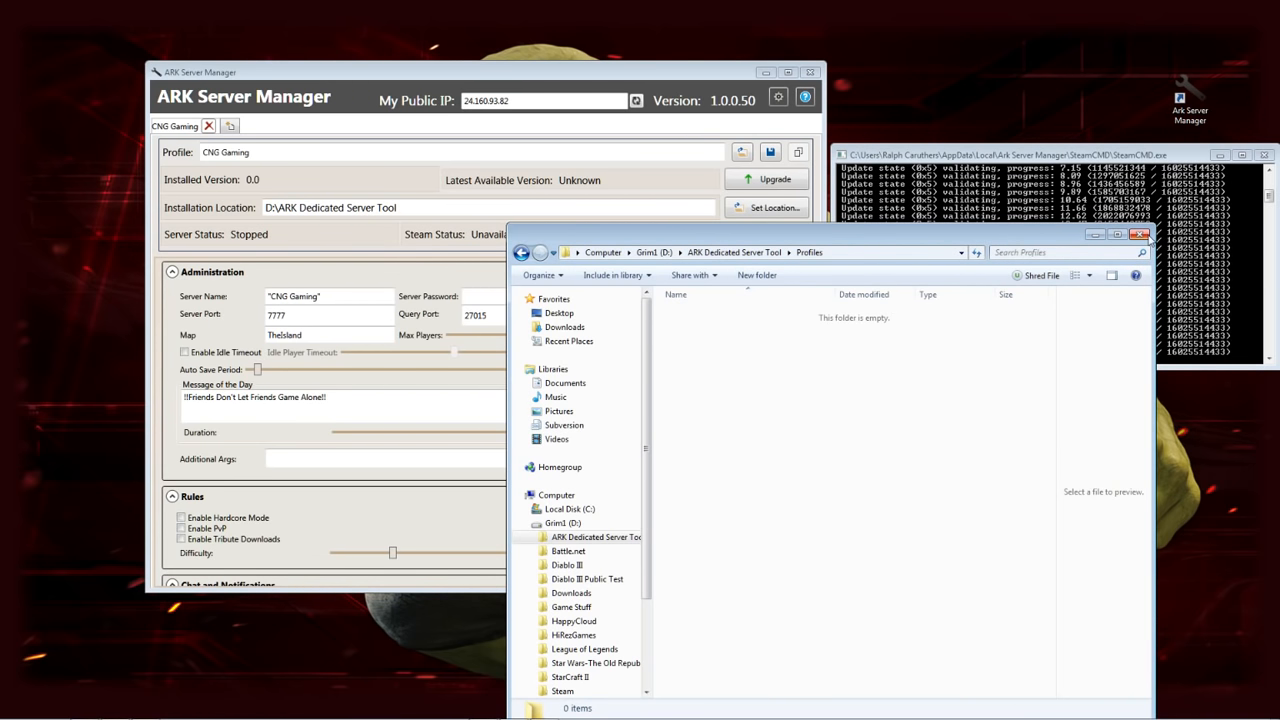
# Close the empty Profiles window to reveal the CNG Gaming profile's TheIsland, 70-player settings
pyautogui.click(1140, 235)
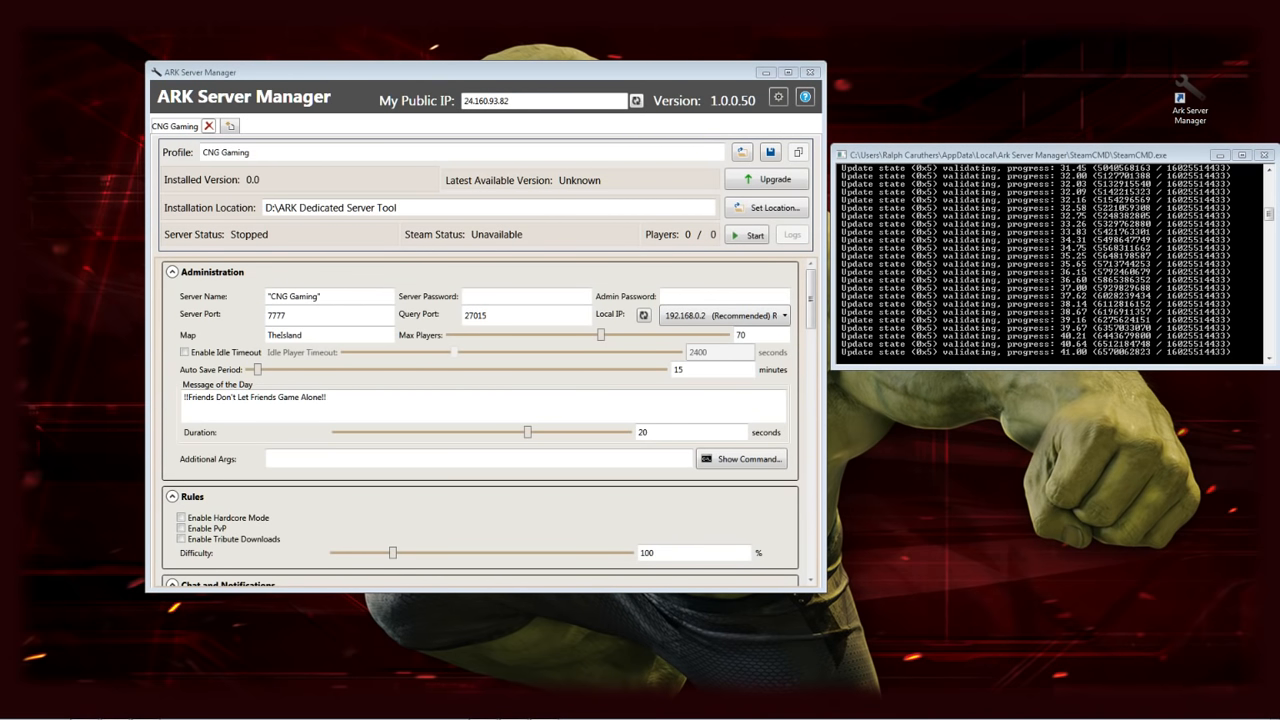
# Search Google for 'whats my ip' in Chrome and move the browser window aside
pyautogui.moveTo(90, 708)
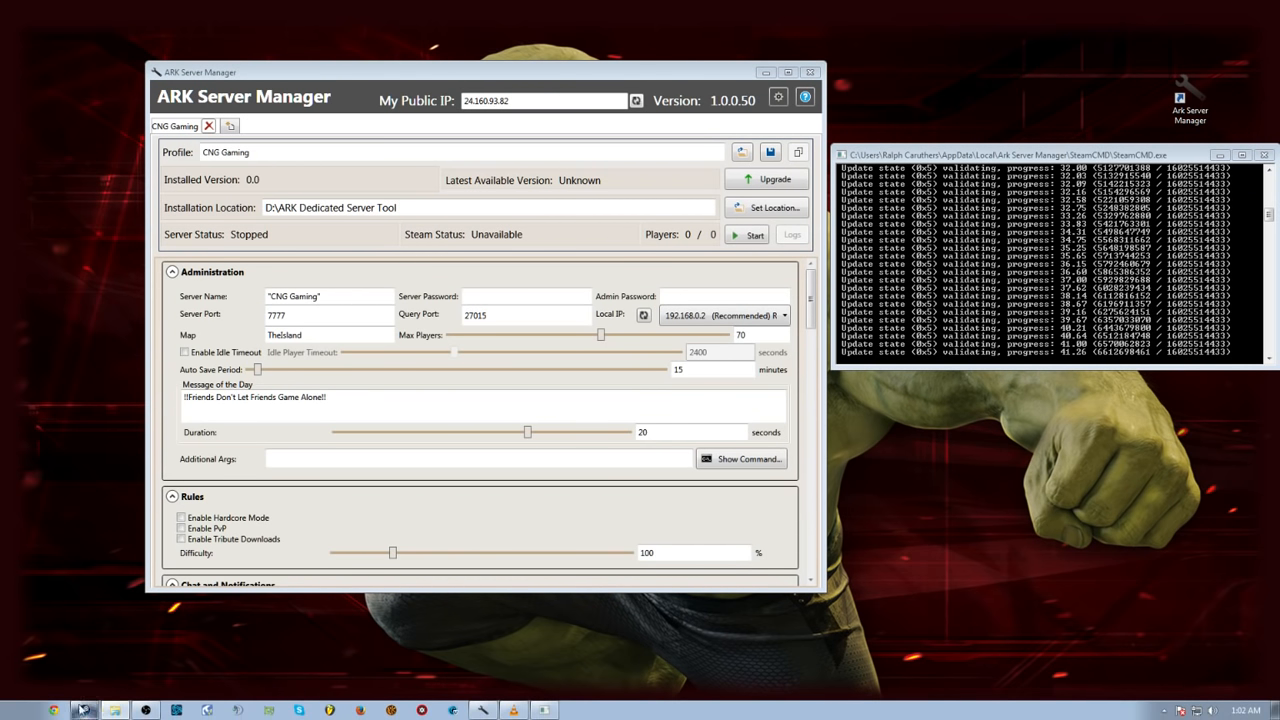
pyautogui.click(55, 710)
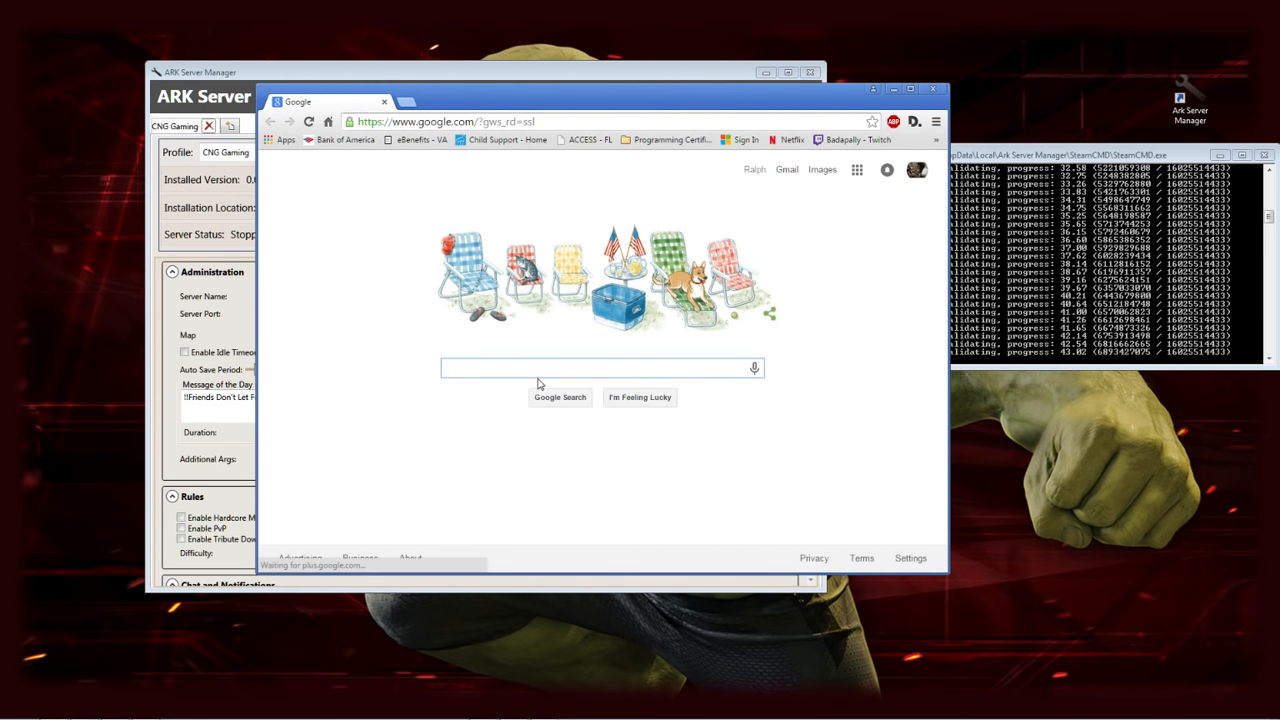
pyautogui.write('whats myu')
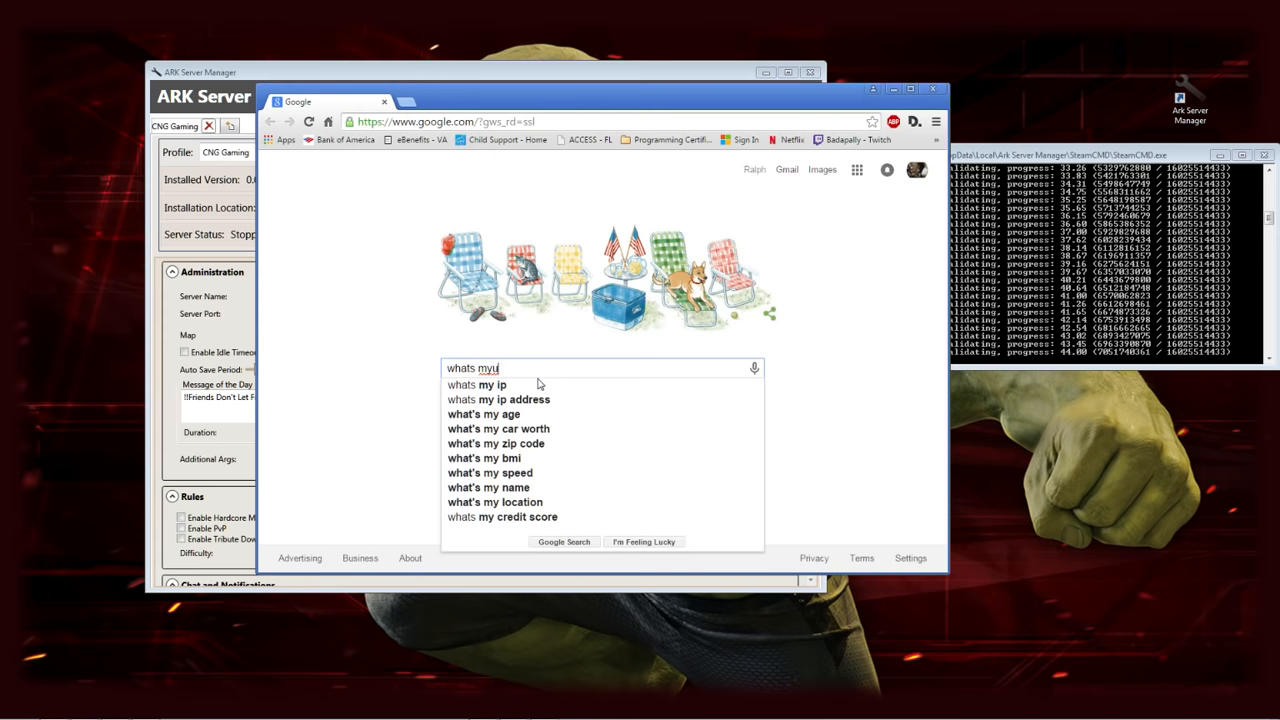
pyautogui.press('BackSpace')
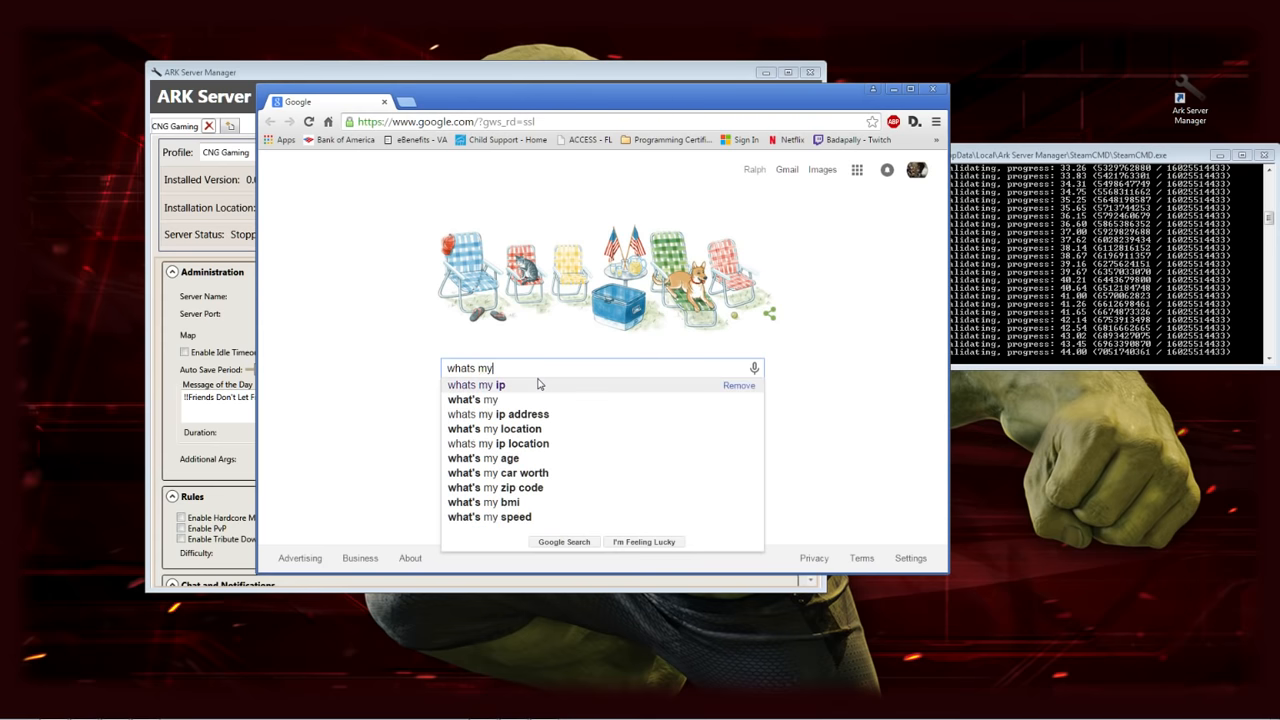
pyautogui.write('ip')
pyautogui.press('Return')
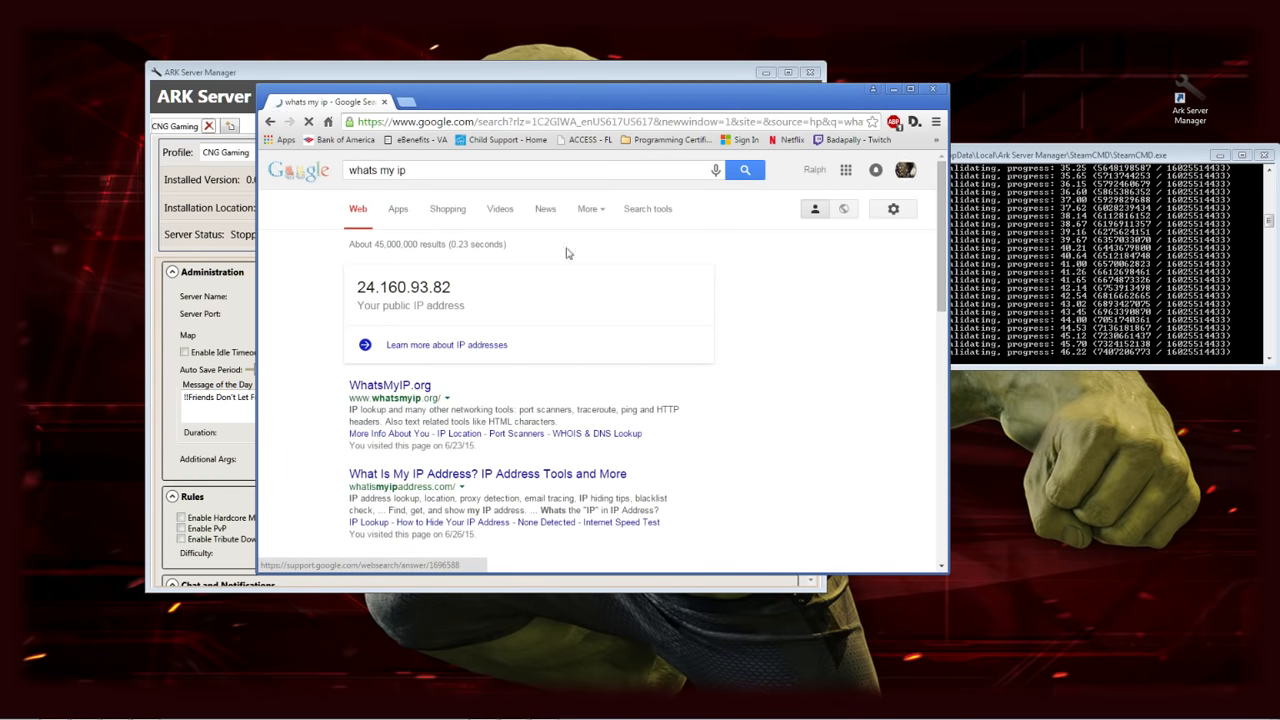
pyautogui.moveTo(660, 101); pyautogui.dragTo(910, 195)
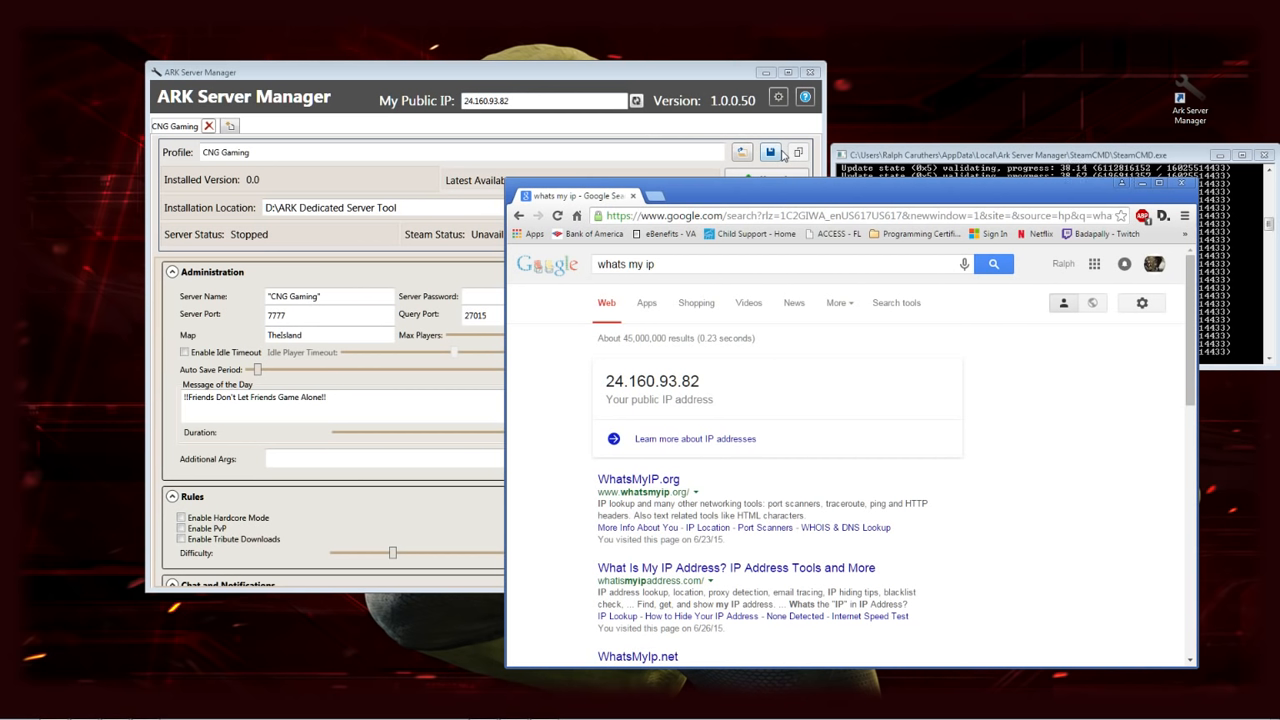
# Drag the Chrome window down to uncover the CNG Gaming profile in ARK Server Manager
pyautogui.moveTo(783, 184); pyautogui.dragTo(730, 400)
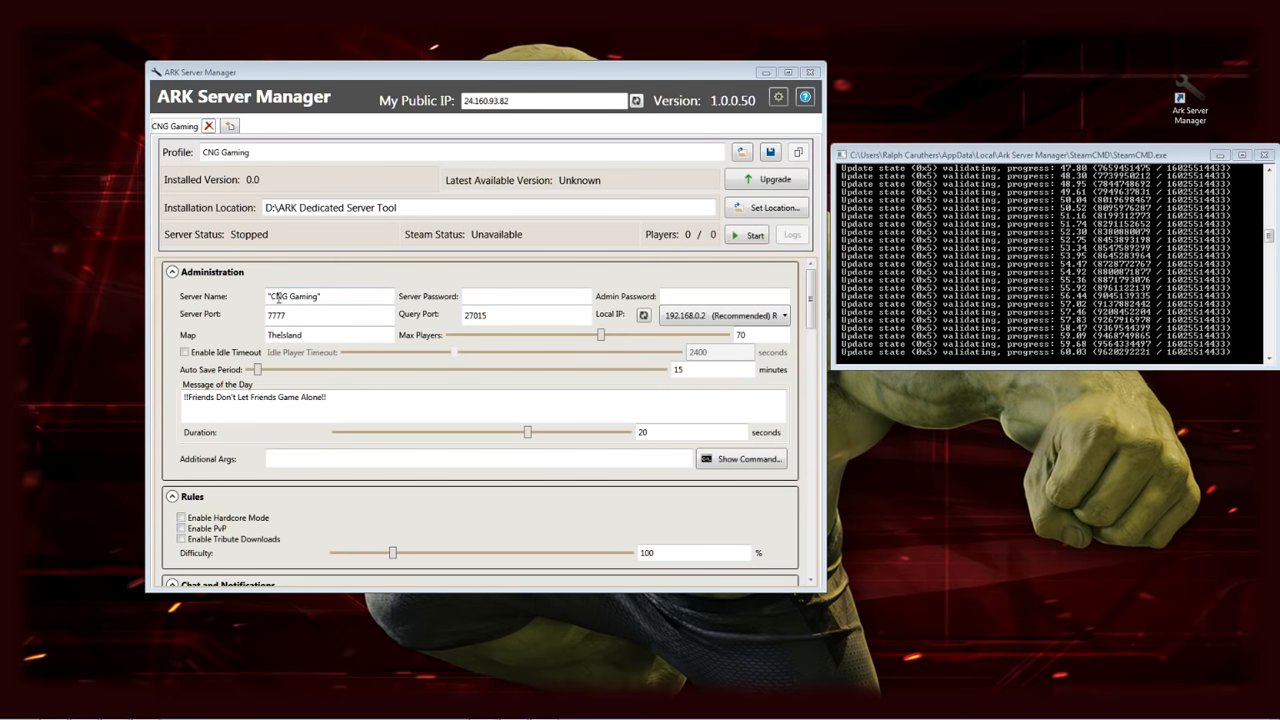
# Add a closing quote so the server name reads "CNG Gaming", keeping Max Players at 70
pyautogui.click(318, 296)
pyautogui.write('"')
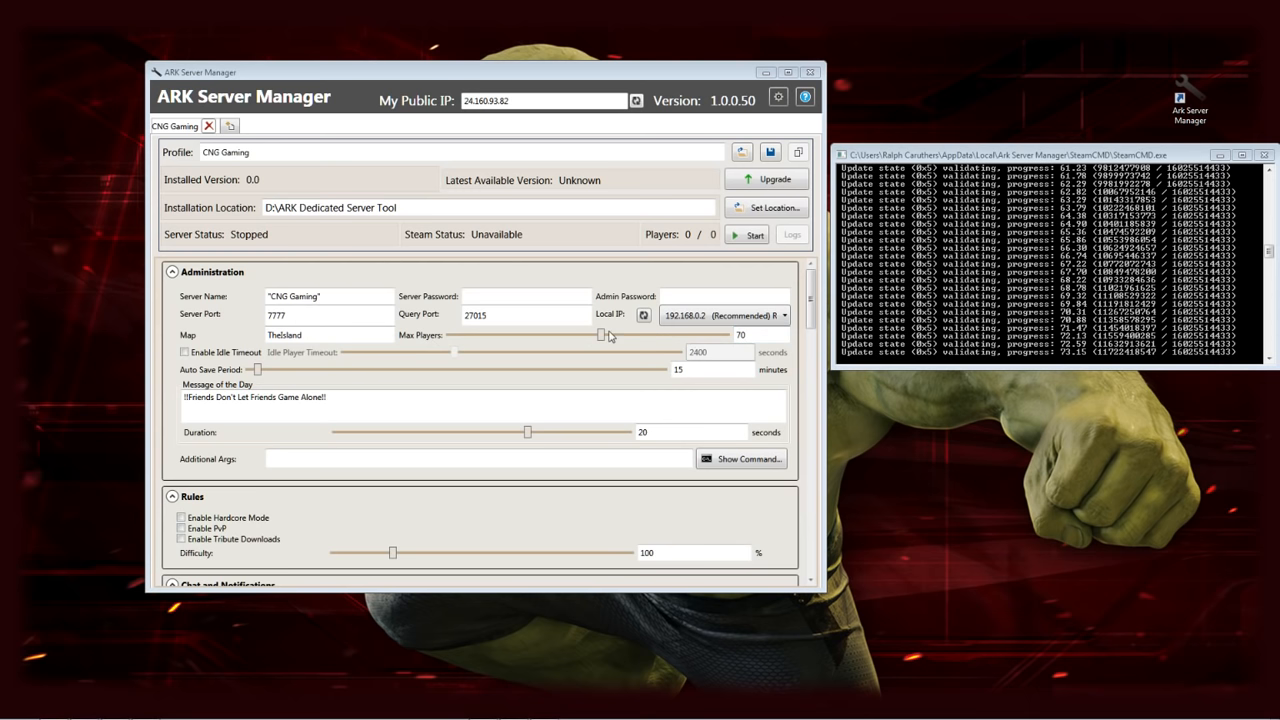
pyautogui.moveTo(606, 340)
pyautogui.mouseDown()
pyautogui.moveTo(735, 339)
pyautogui.moveTo(438, 344)
pyautogui.moveTo(601, 344)
pyautogui.mouseUp()
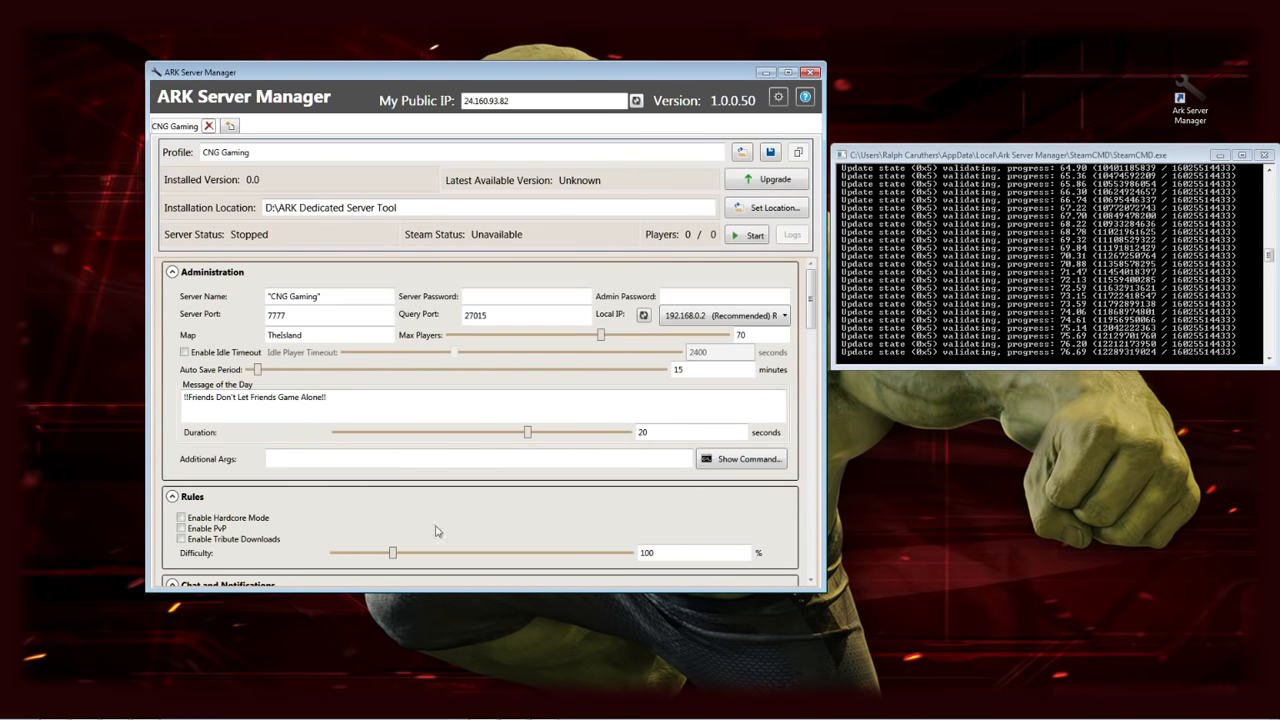
pyautogui.scroll(-2, 408, 418)
pyautogui.scroll(2, 408, 420)
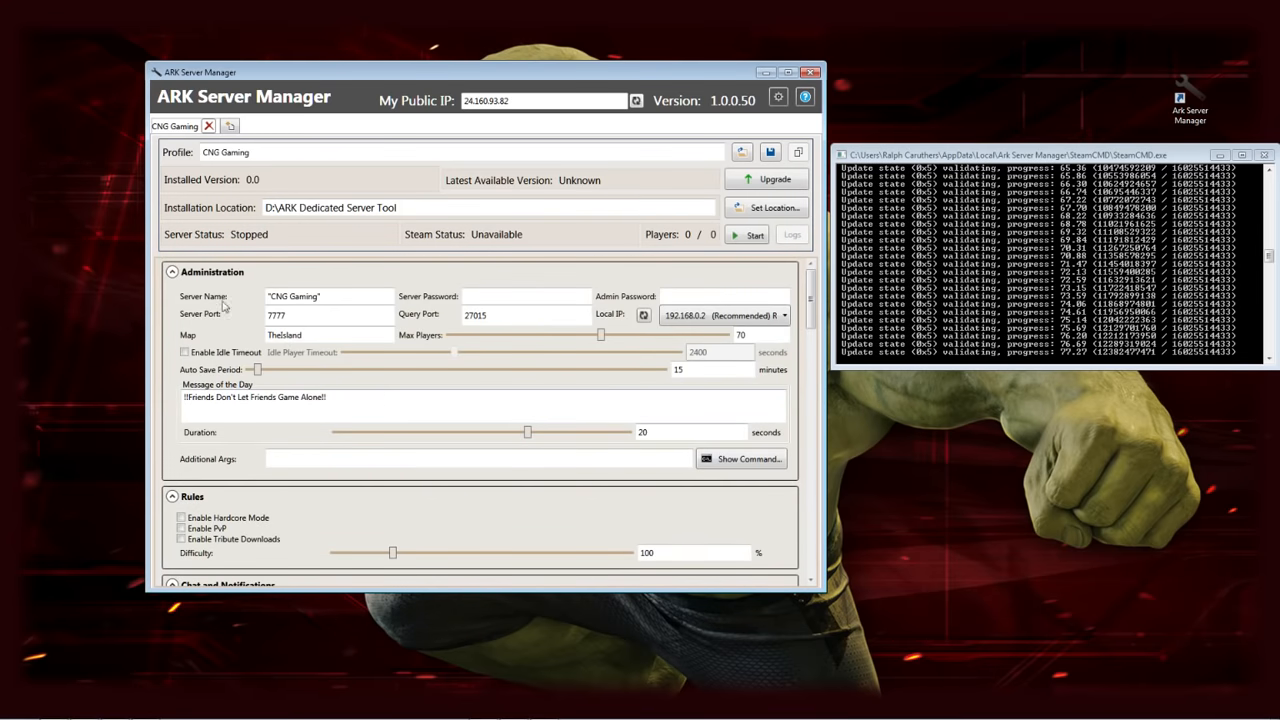
# Collapse the Administration section to reveal the Rules, Chat, HUD and Player Settings sections
pyautogui.click(178, 272)
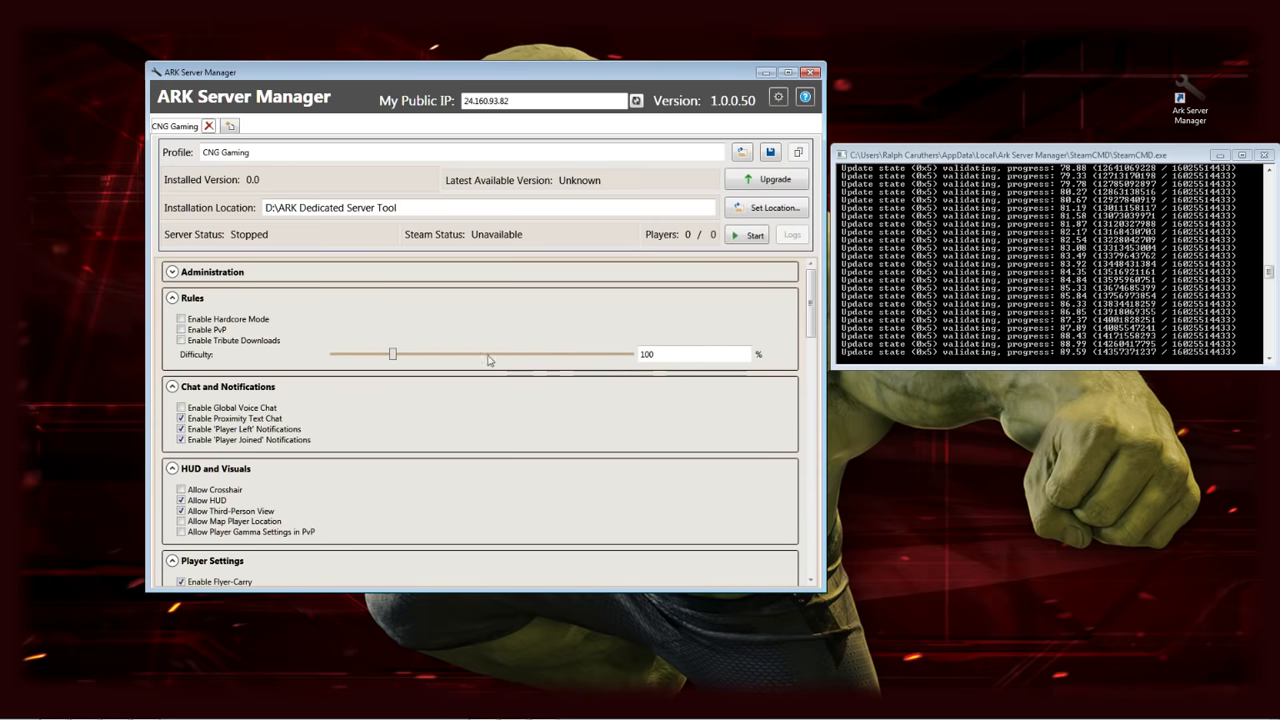
# Fold away the Rules, Chat and Notifications, and HUD and Visuals sections
pyautogui.scroll(-2, 488, 400)
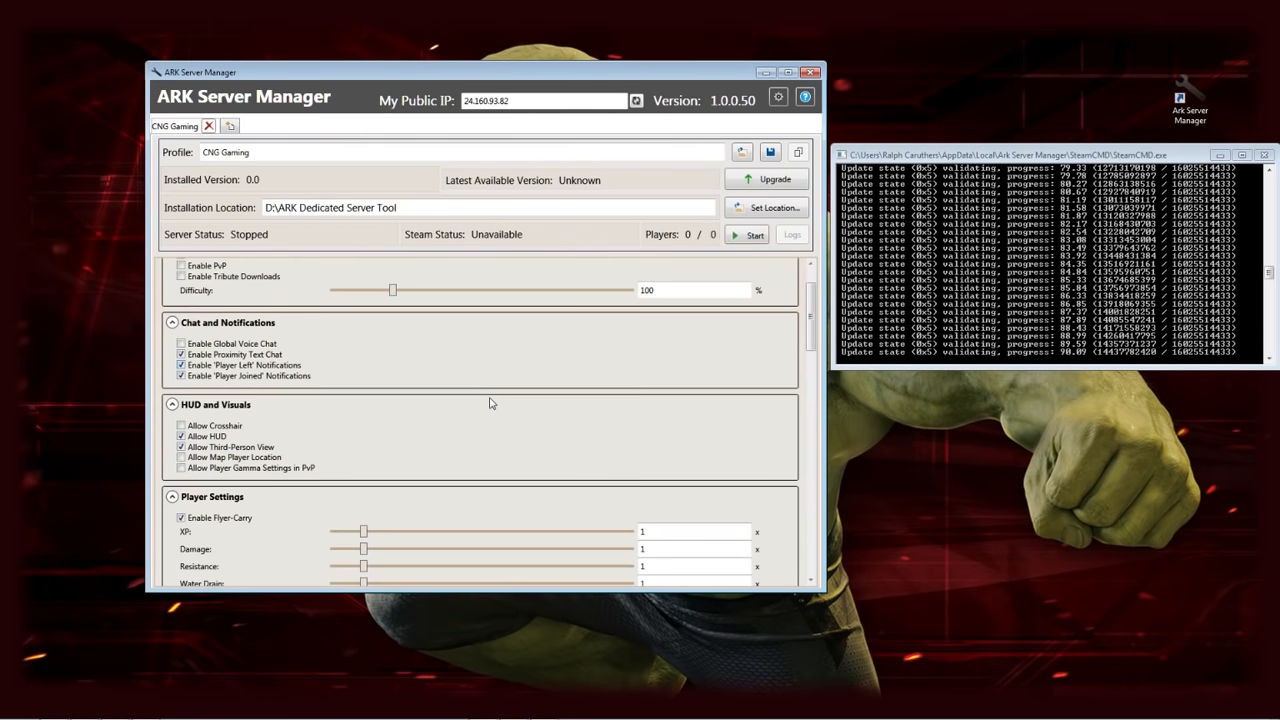
pyautogui.scroll(2, 488, 400)
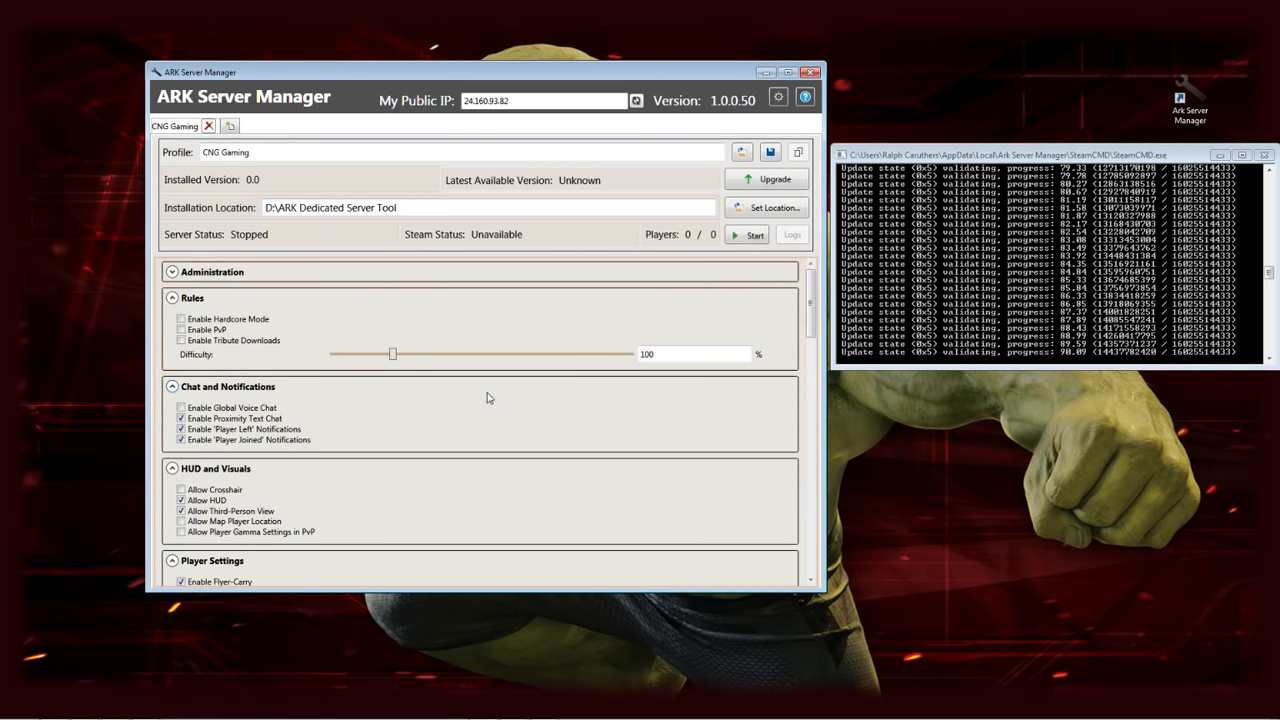
pyautogui.click(172, 297)
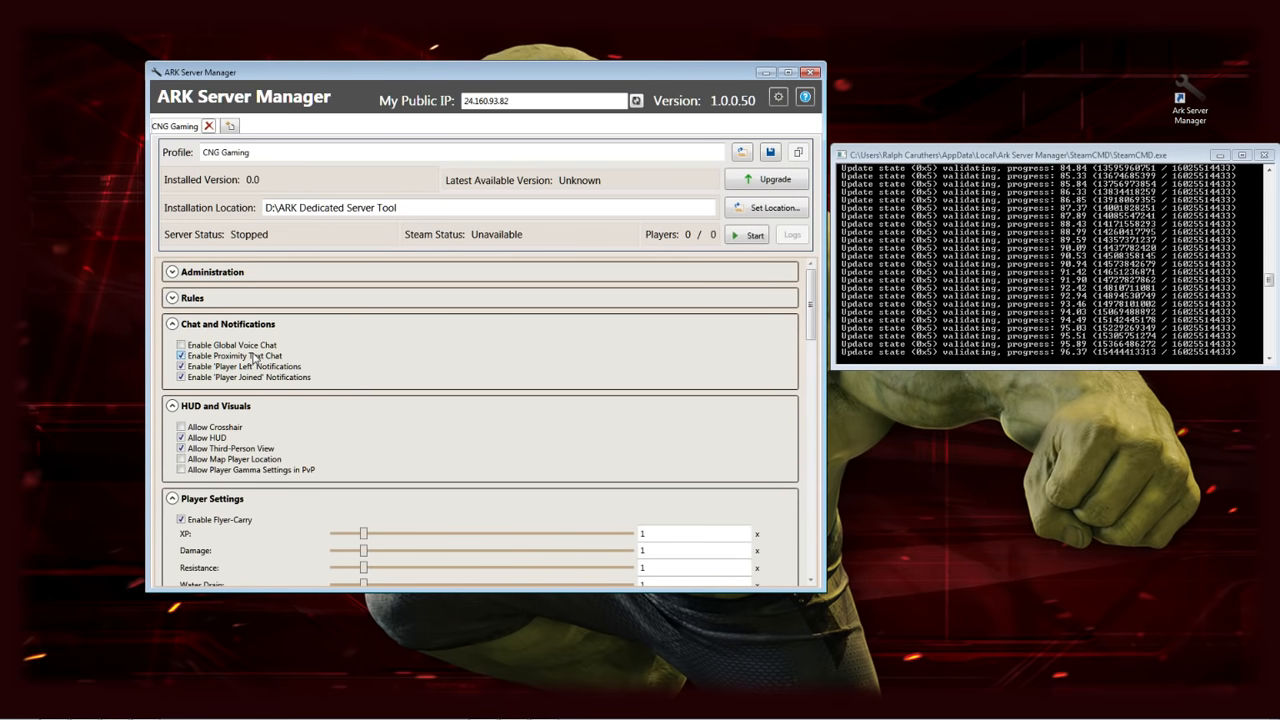
pyautogui.click(172, 324)
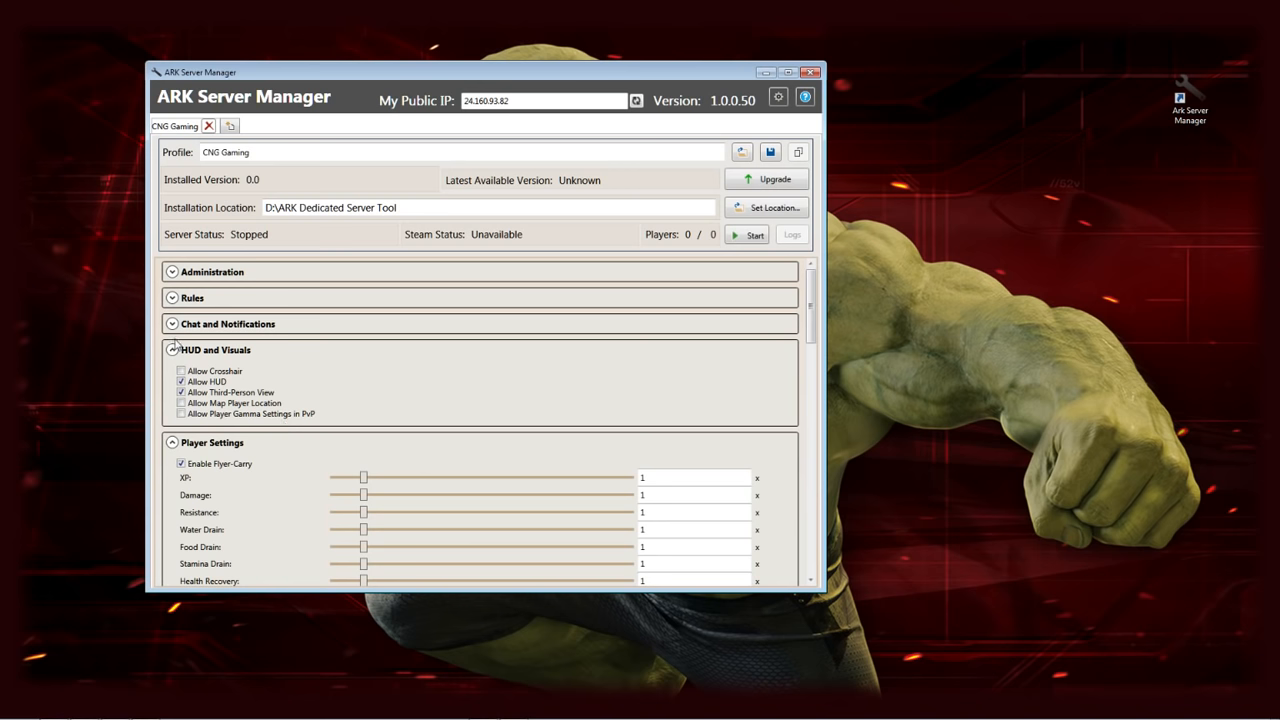
pyautogui.click(172, 350)
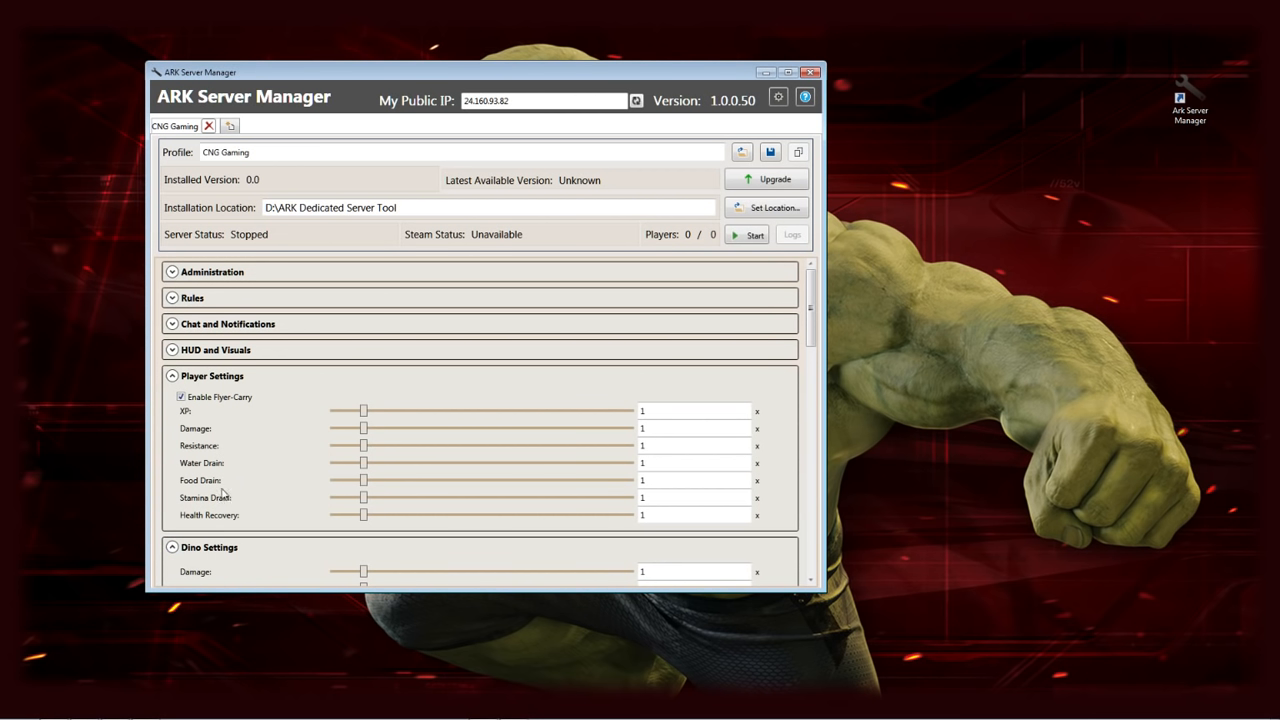
# Collapse Player Settings and scroll down to the Dino Settings section
pyautogui.click(173, 377)
pyautogui.scroll(-2, 307, 423)
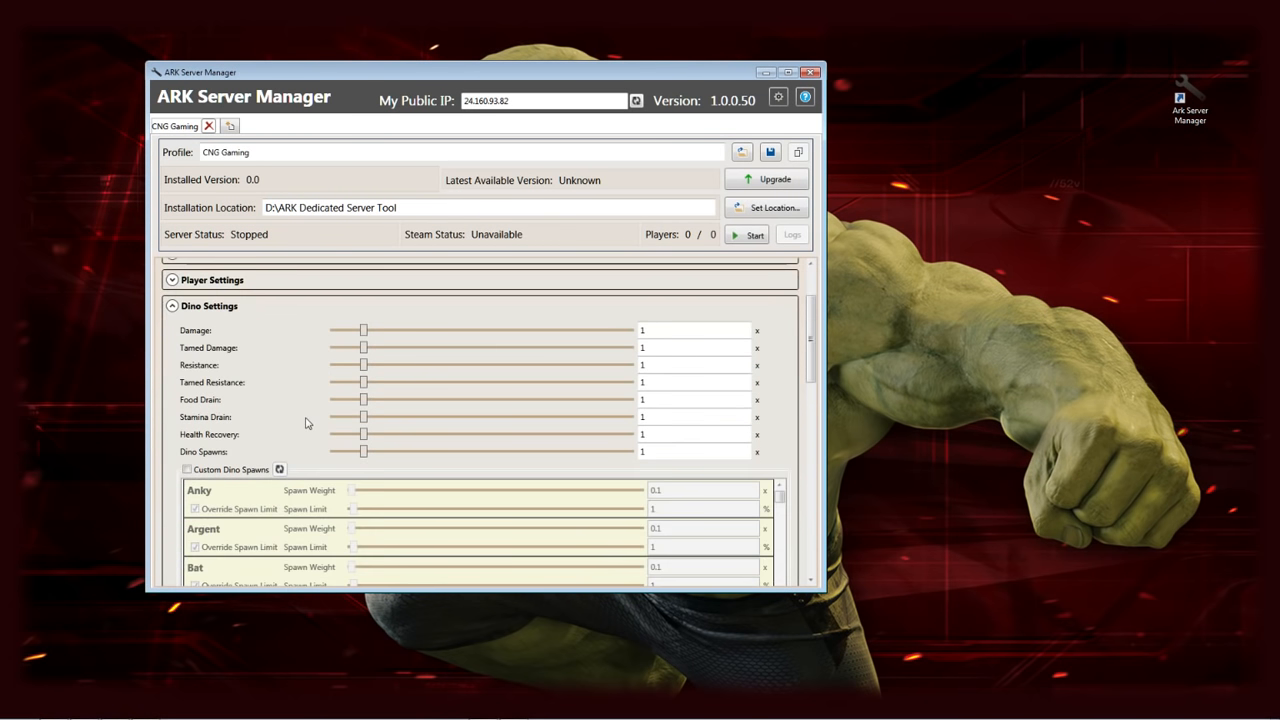
pyautogui.scroll(-1, 307, 423)
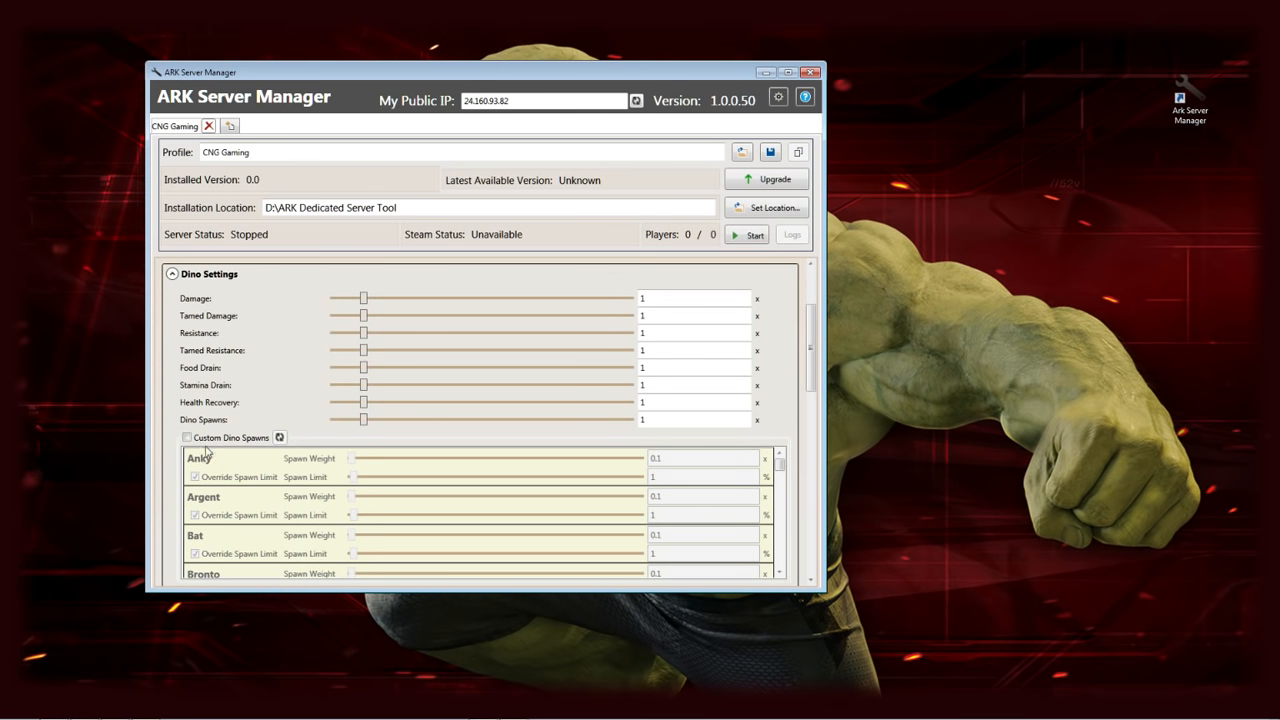
pyautogui.scroll(-3, 172, 455)
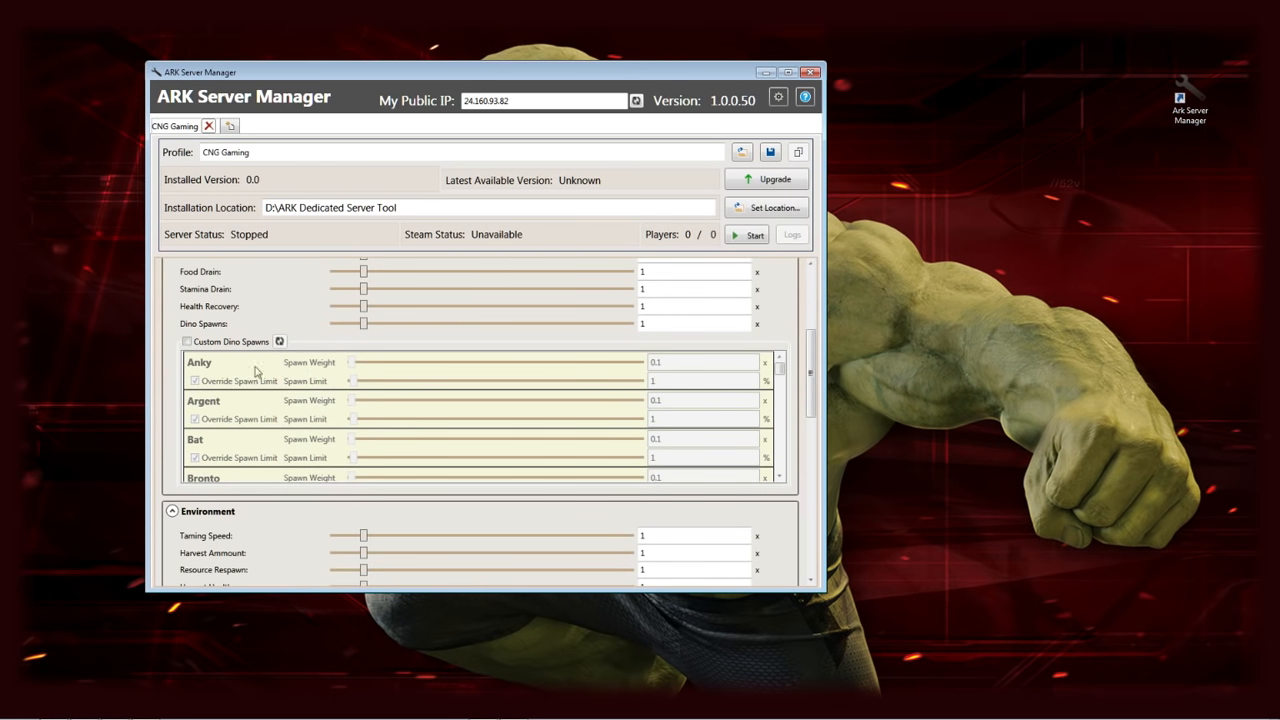
# Review the per-dino spawn list, leave Custom Dino Spawns off, and collapse Dino Settings
pyautogui.click(186, 342)
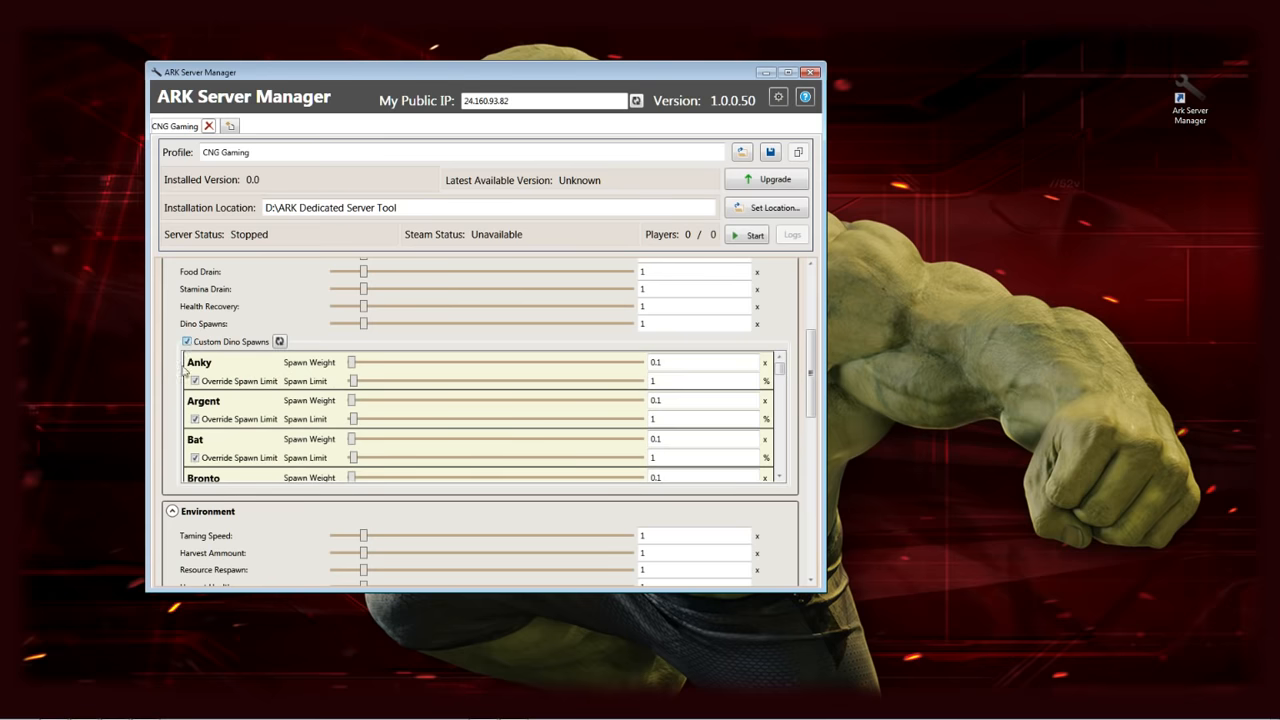
pyautogui.scroll(-12, 230, 440)
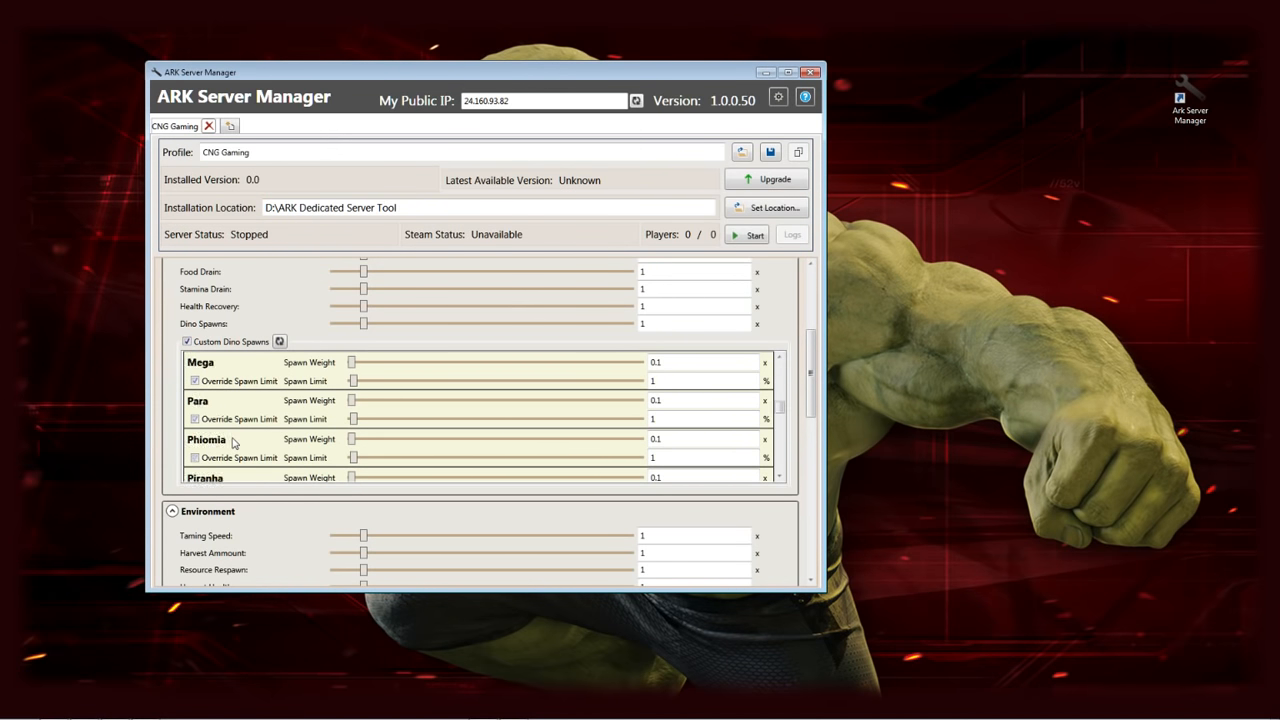
pyautogui.scroll(-1, 233, 443)
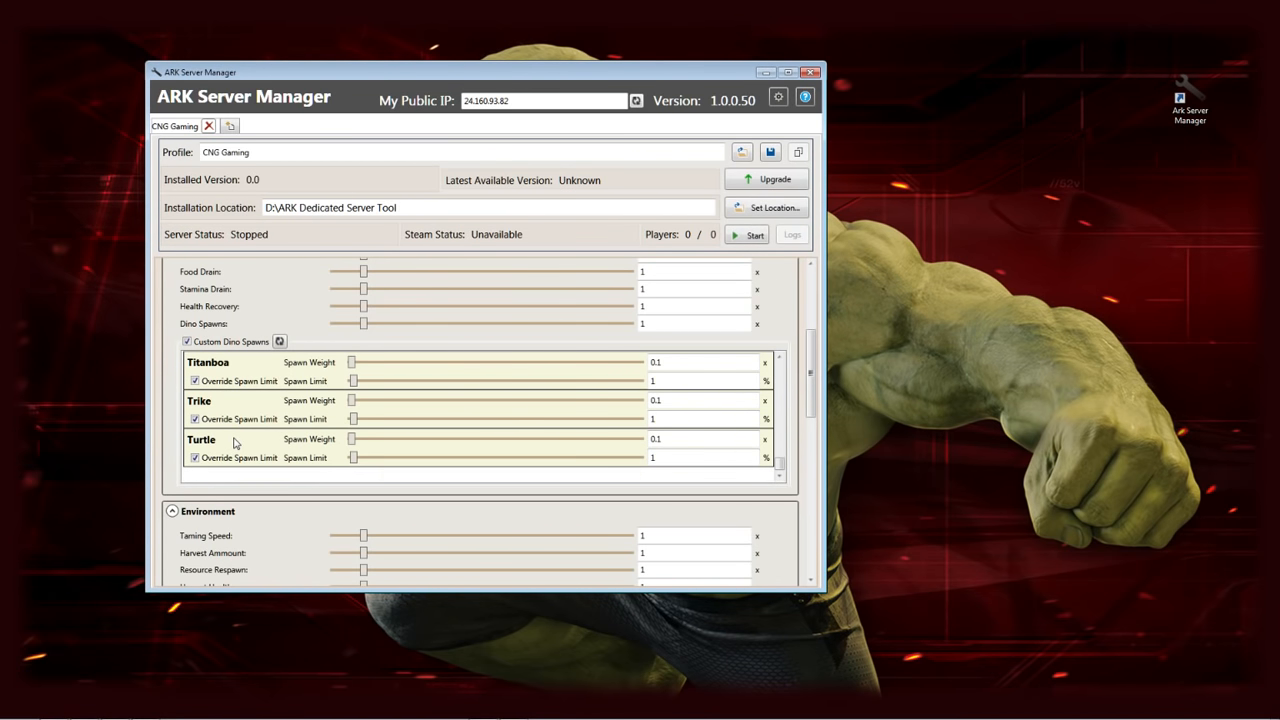
pyautogui.scroll(13, 234, 443)
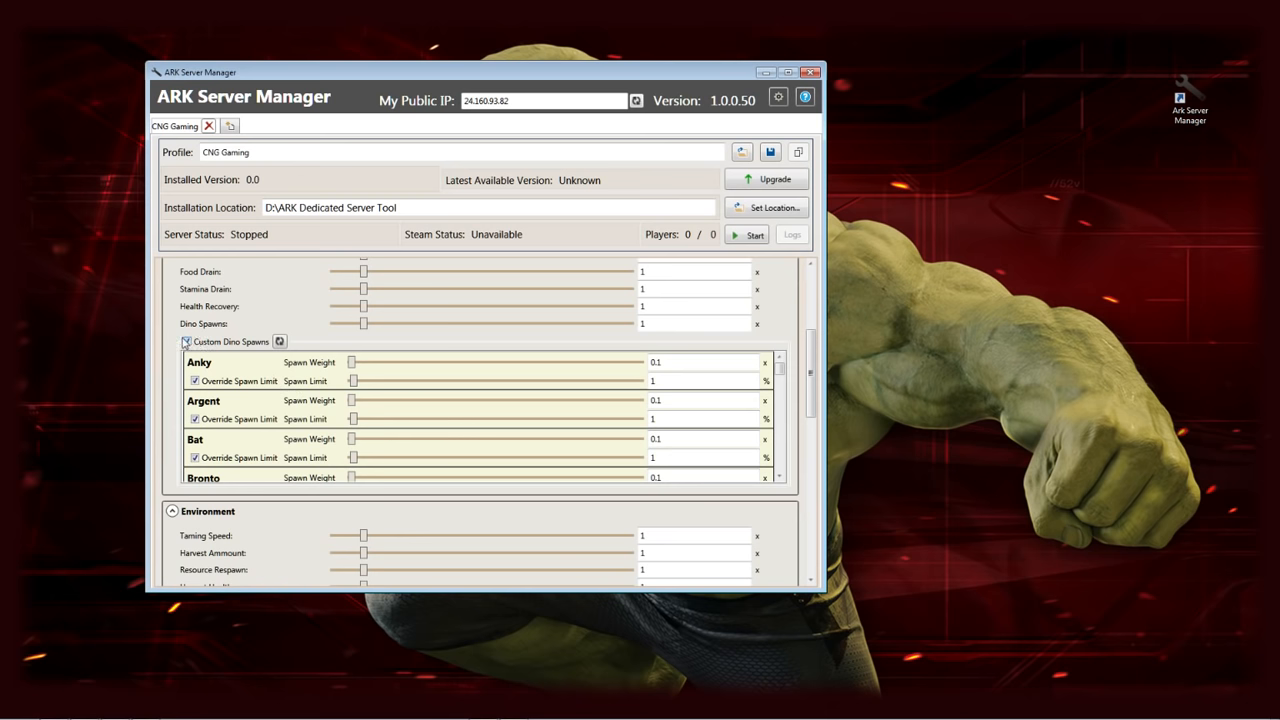
pyautogui.click(186, 342)
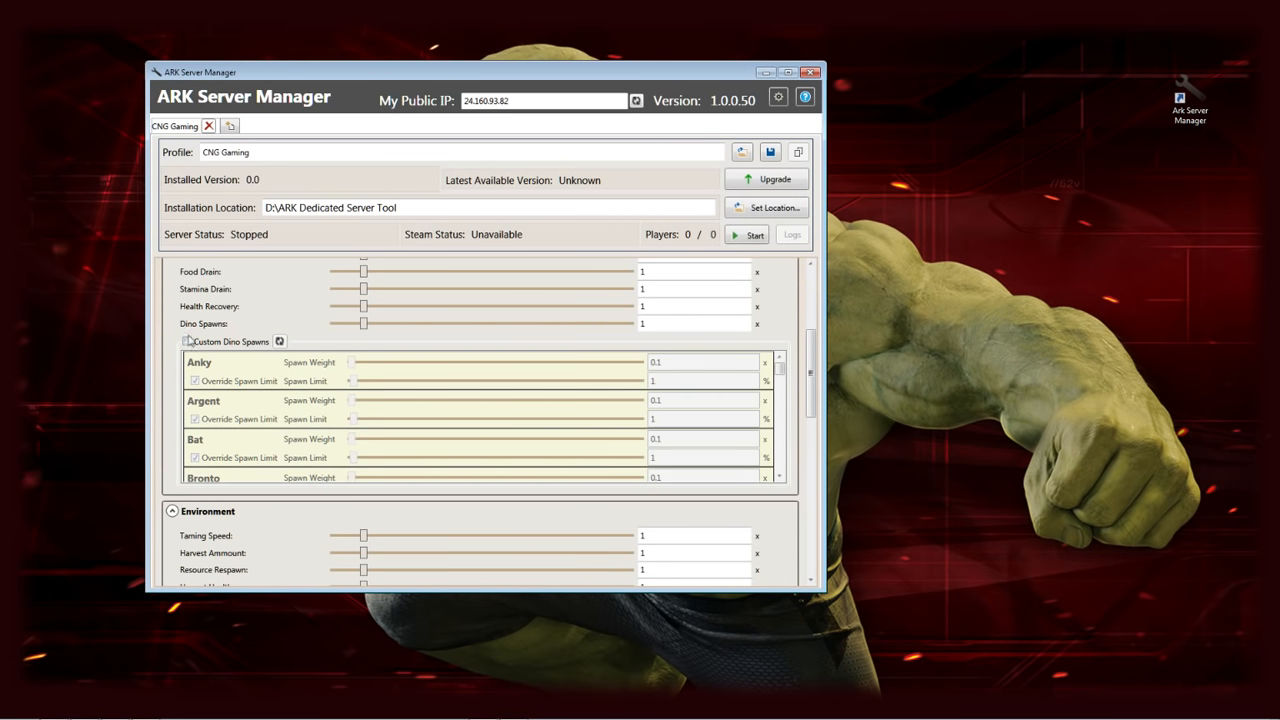
pyautogui.scroll(4, 190, 284)
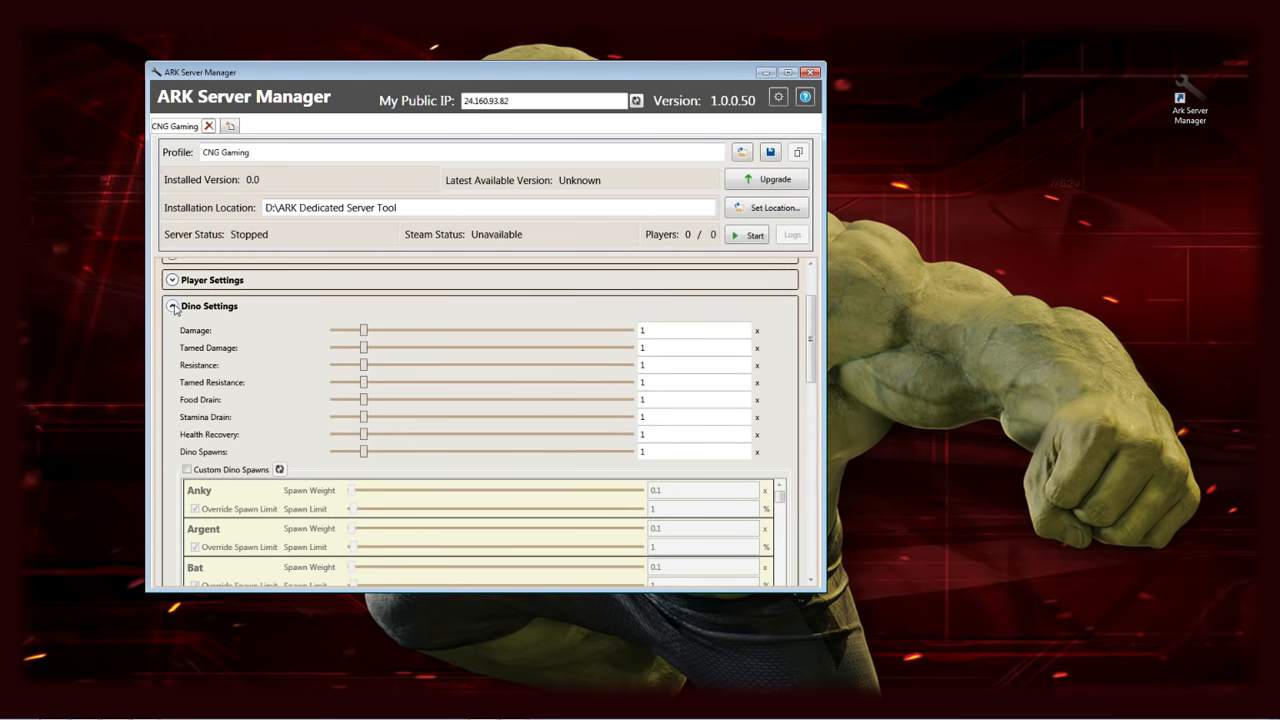
pyautogui.click(172, 306)
# Collapse the Environment and Structures sections to reach the Custom Level Progressions tables
pyautogui.scroll(-1, 310, 352)
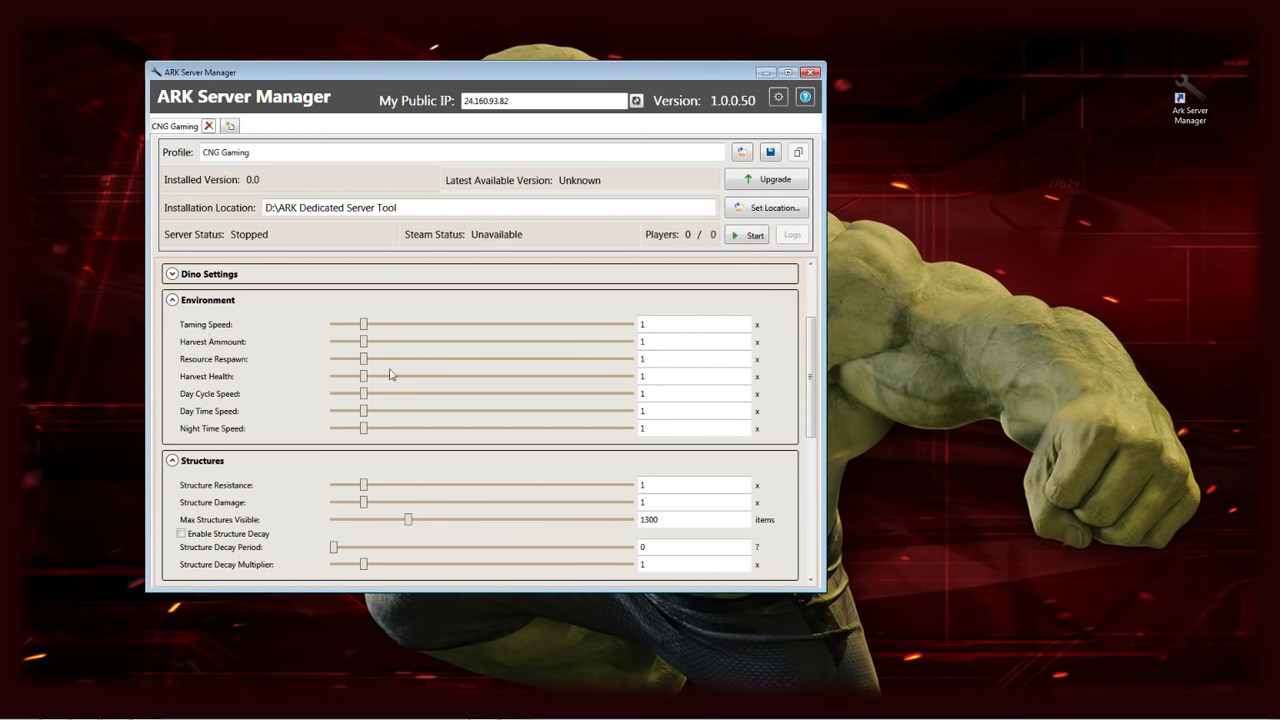
pyautogui.click(172, 300)
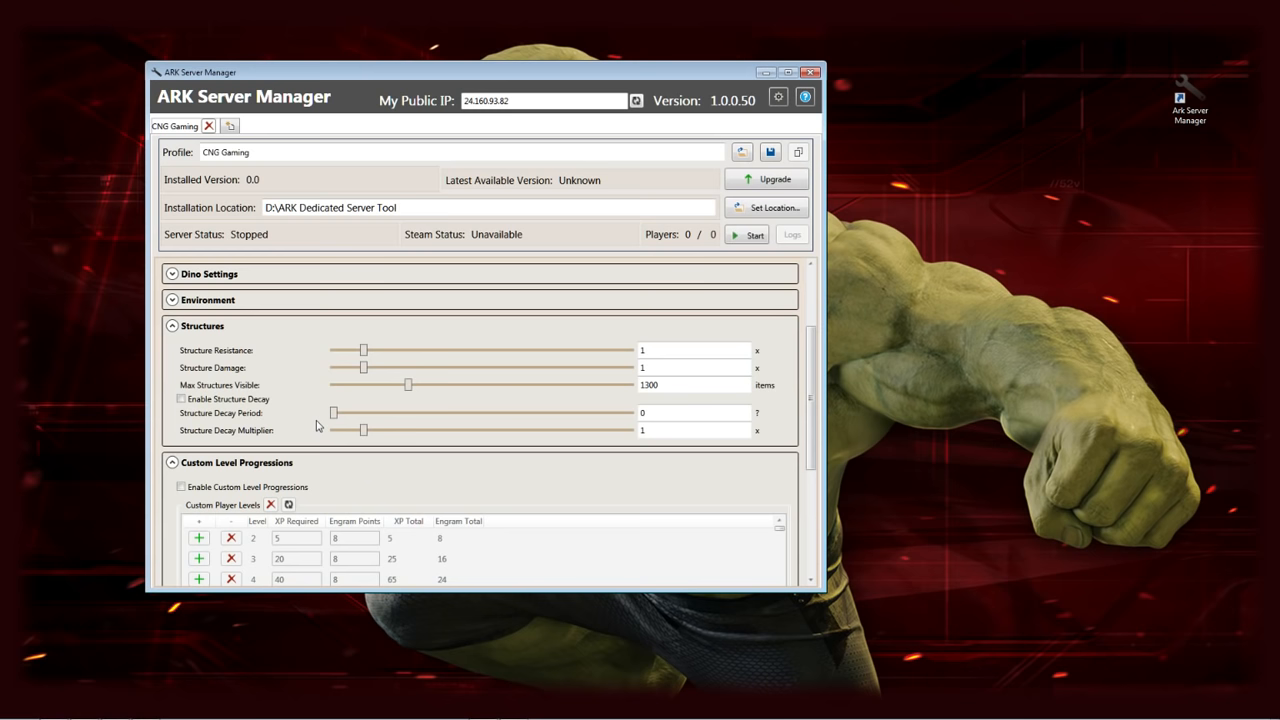
pyautogui.scroll(-2, 320, 428)
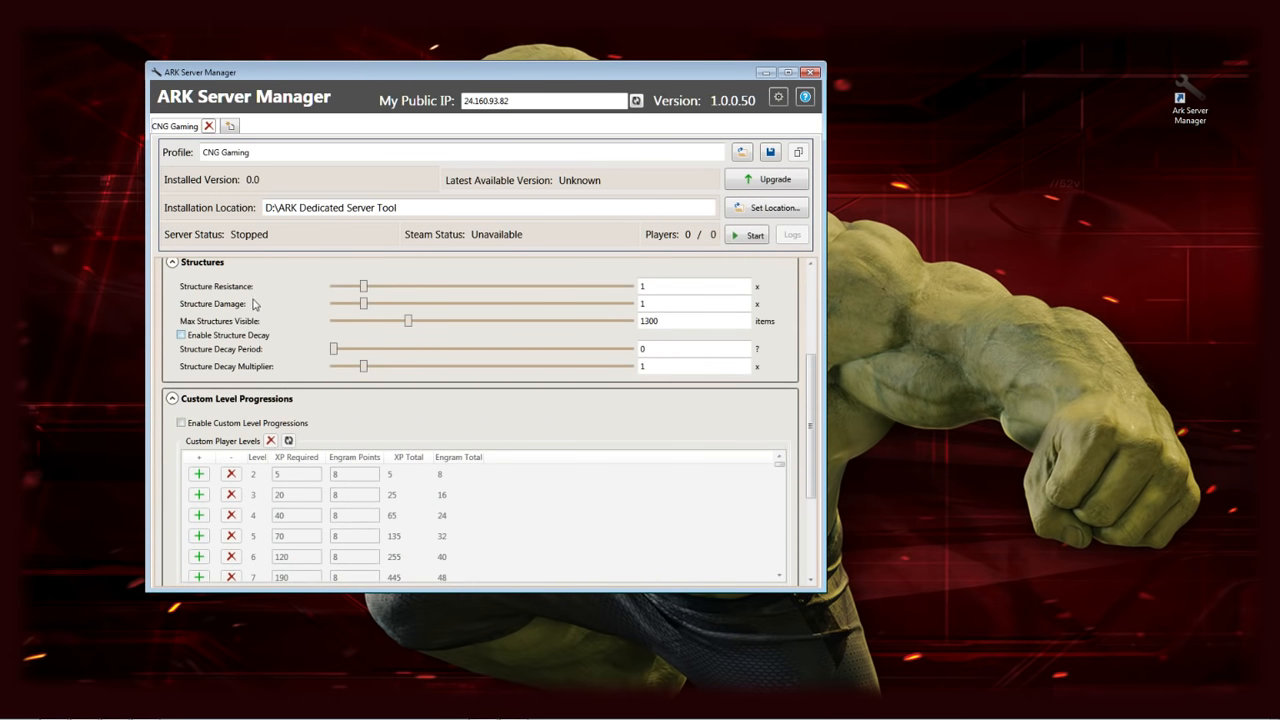
pyautogui.click(172, 263)
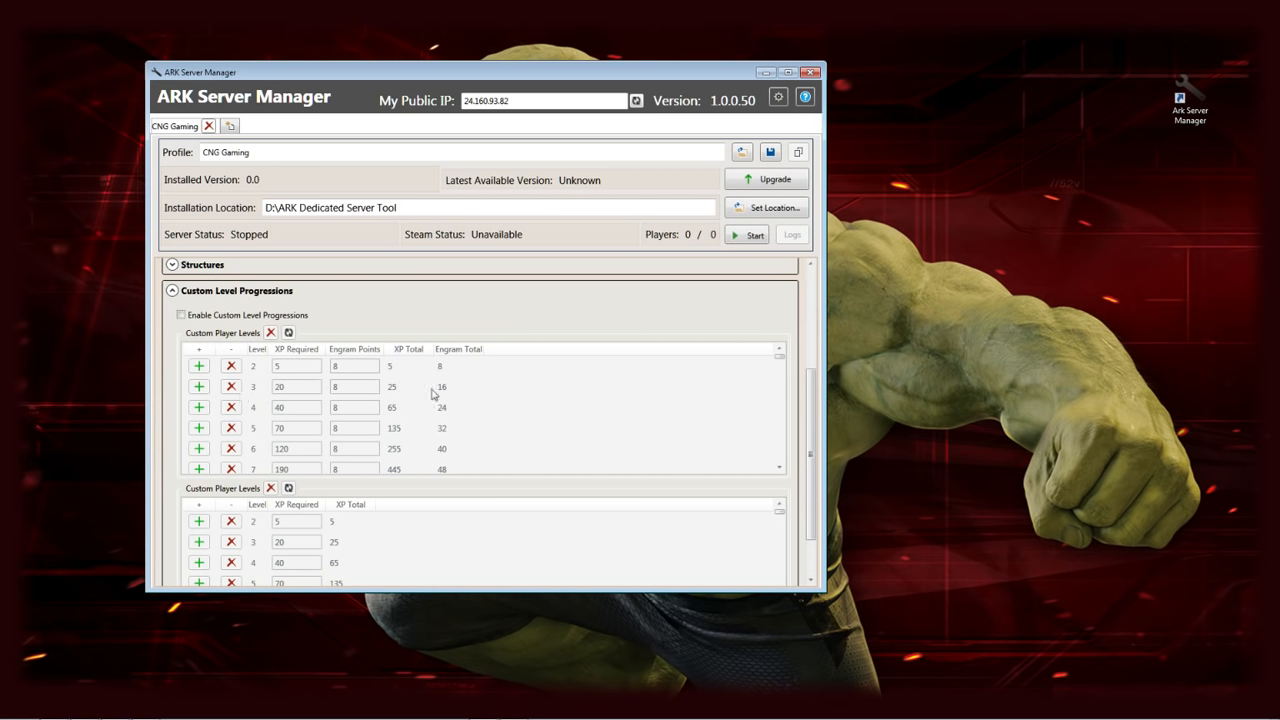
pyautogui.scroll(-2, 400, 391)
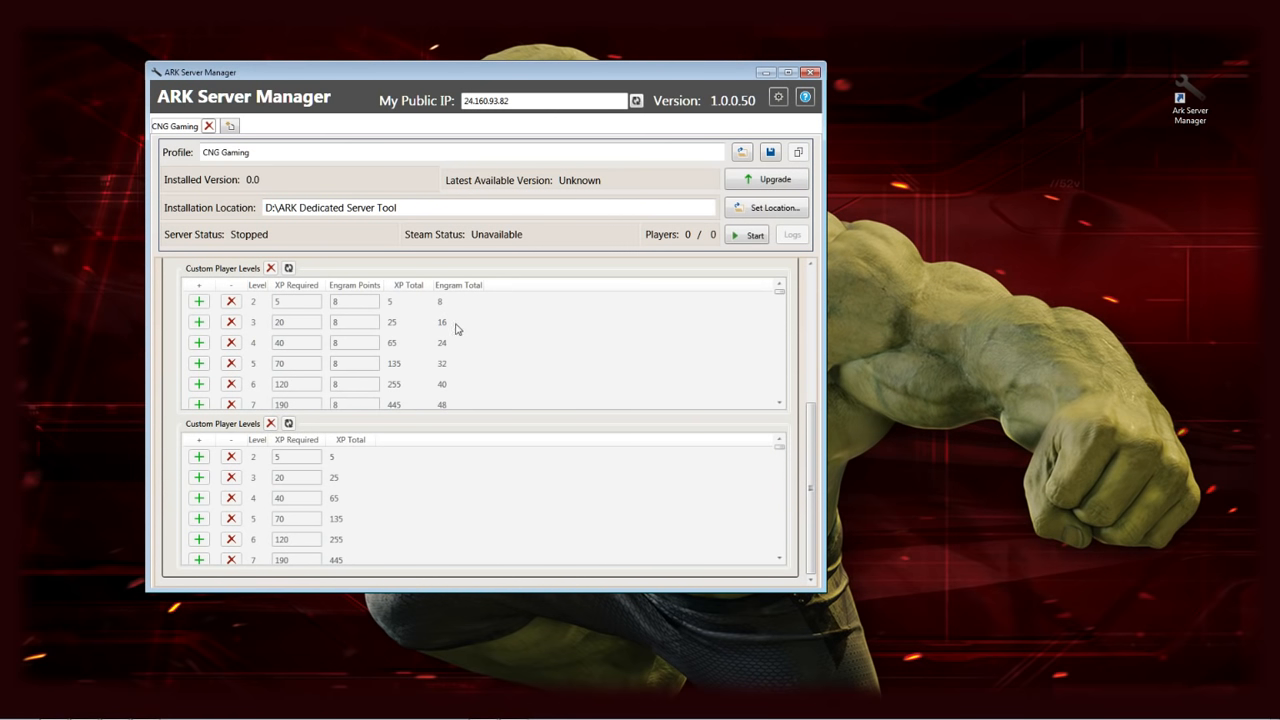
pyautogui.scroll(2, 214, 321)
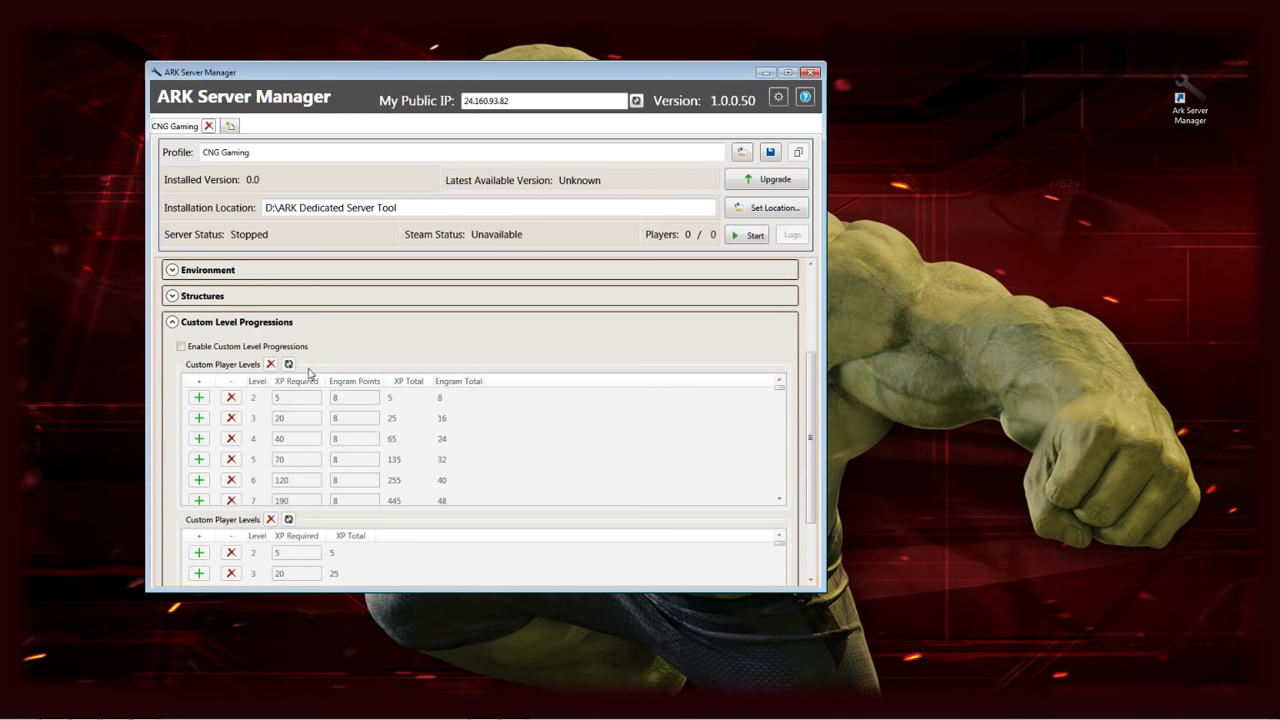
# Collapse Custom Level Progressions and expand the Administration section
pyautogui.click(172, 323)
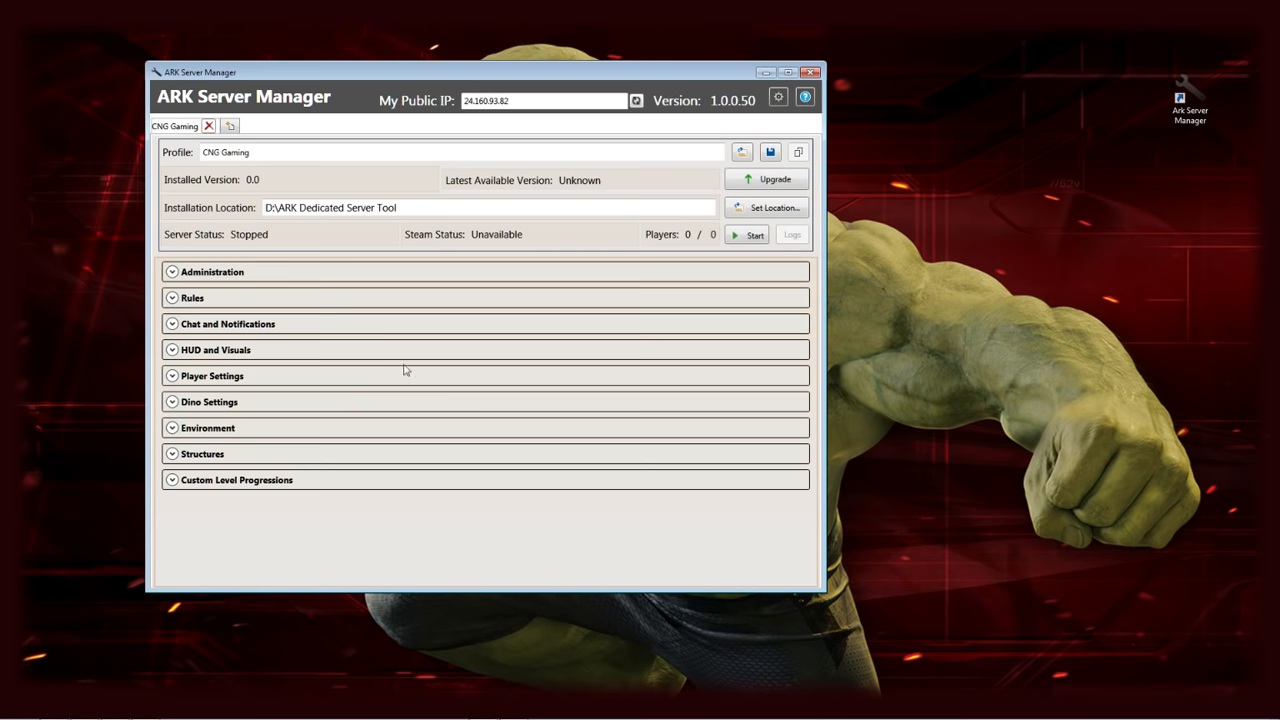
pyautogui.click(172, 272)
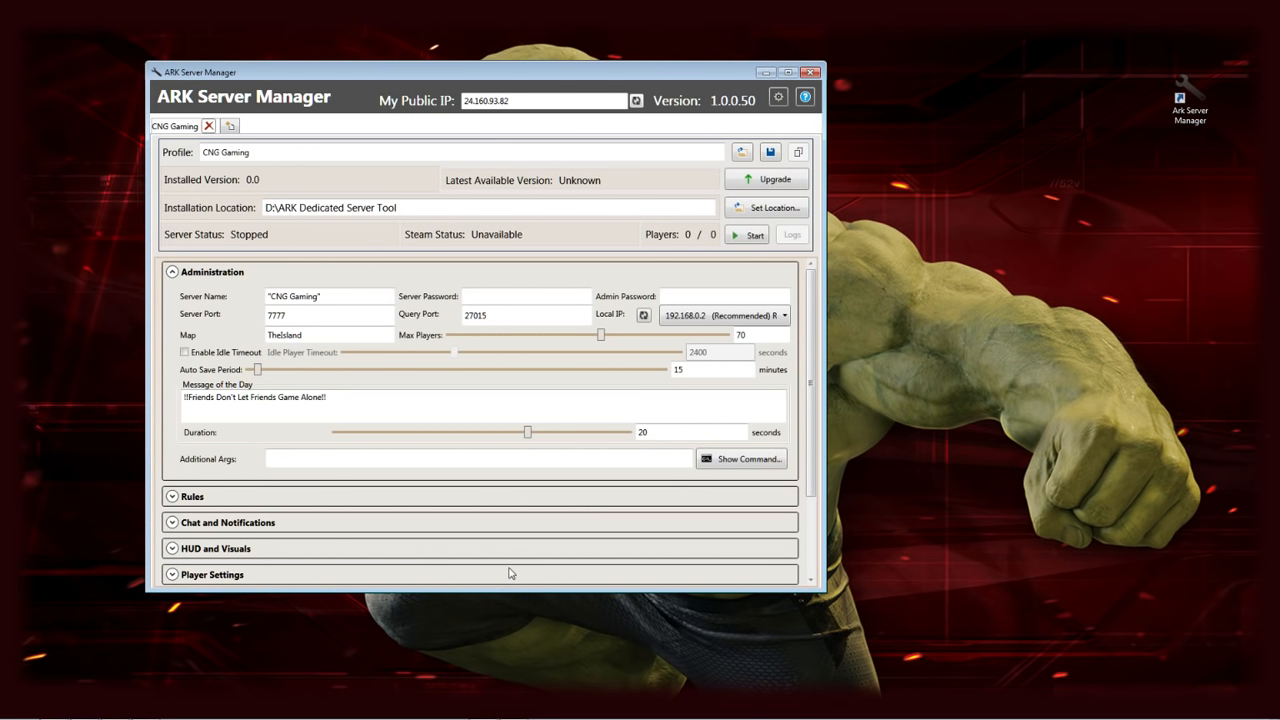
# Save the profile, then clear the junk text typed into the Admin Password field
pyautogui.click(771, 153)
pyautogui.click(713, 297)
pyautogui.write('asd;flkja;lsdfkjas;dlk')
pyautogui.moveTo(737, 297); pyautogui.dragTo(503, 289)
pyautogui.hotkey('ctrl', 'x')
# Enter a server password and an admin password for the CNG Gaming server
pyautogui.click(503, 296)
pyautogui.write('asdf1234')
pyautogui.click(707, 295)
pyautogui.write('asdfg12345')
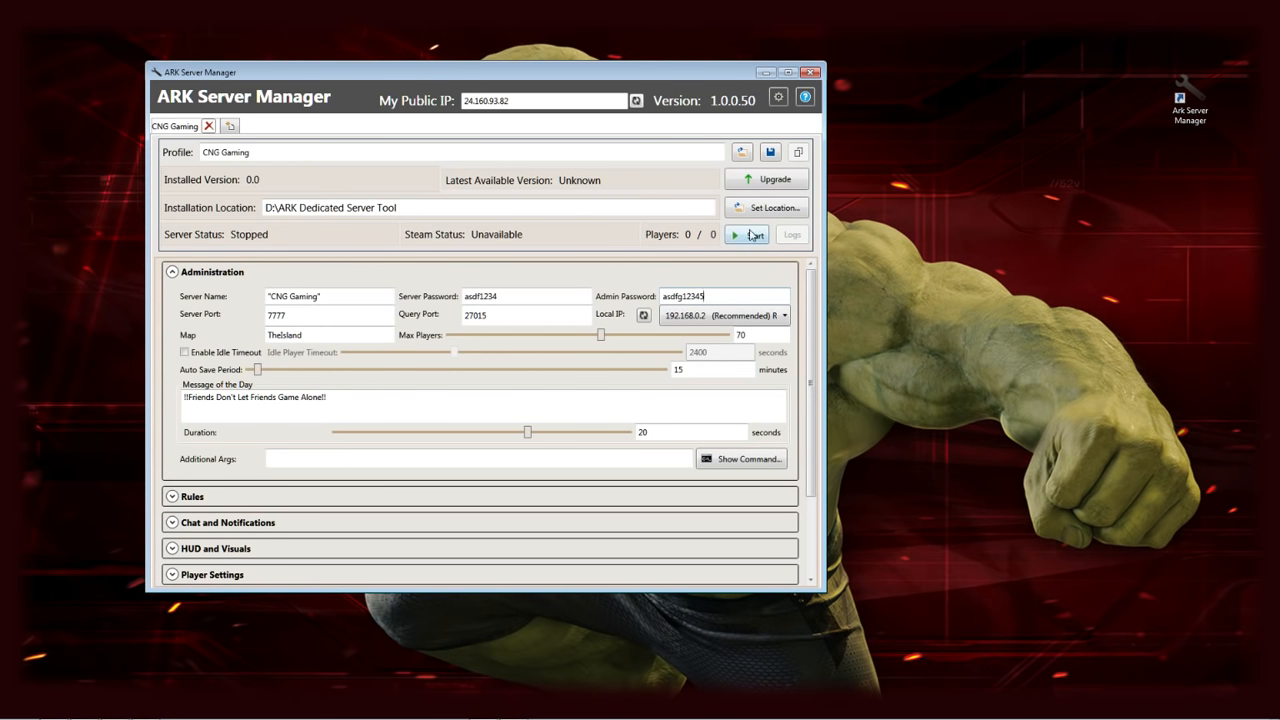
# Start the CNG Gaming server, continue past the firewall error, and allow Windows firewall access
pyautogui.click(752, 235)
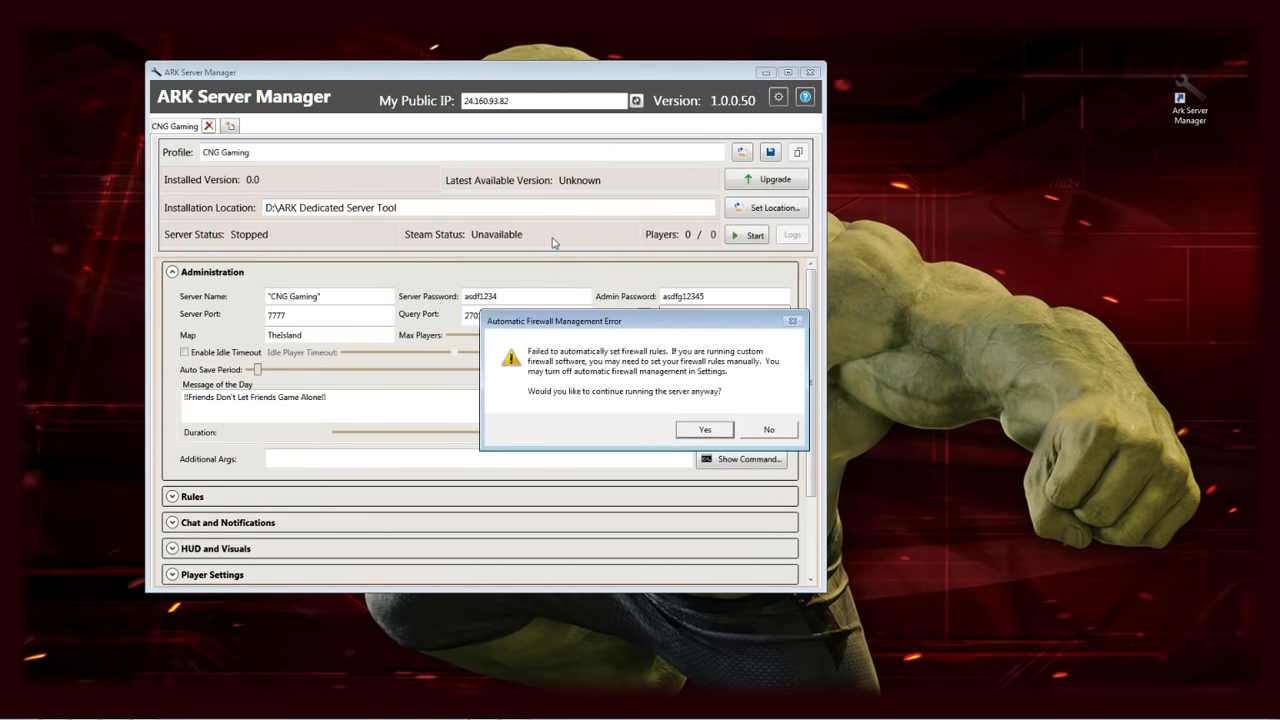
pyautogui.click(705, 430)
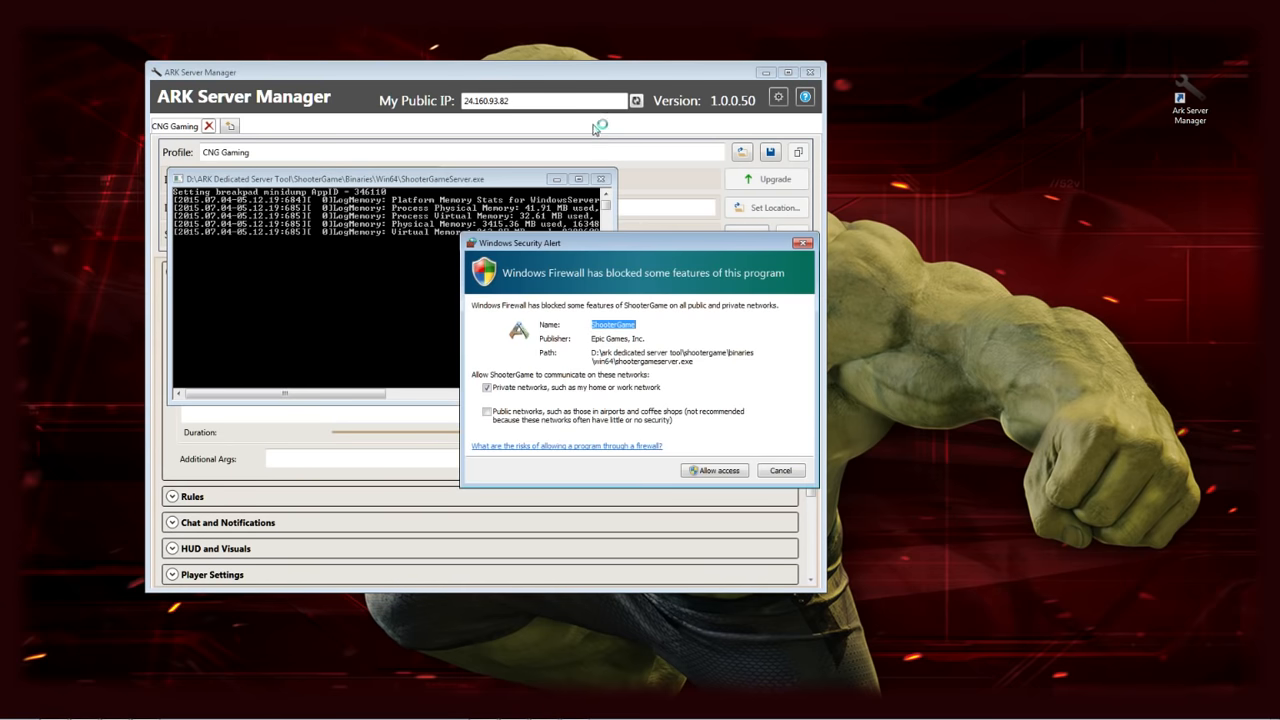
pyautogui.click(720, 471)
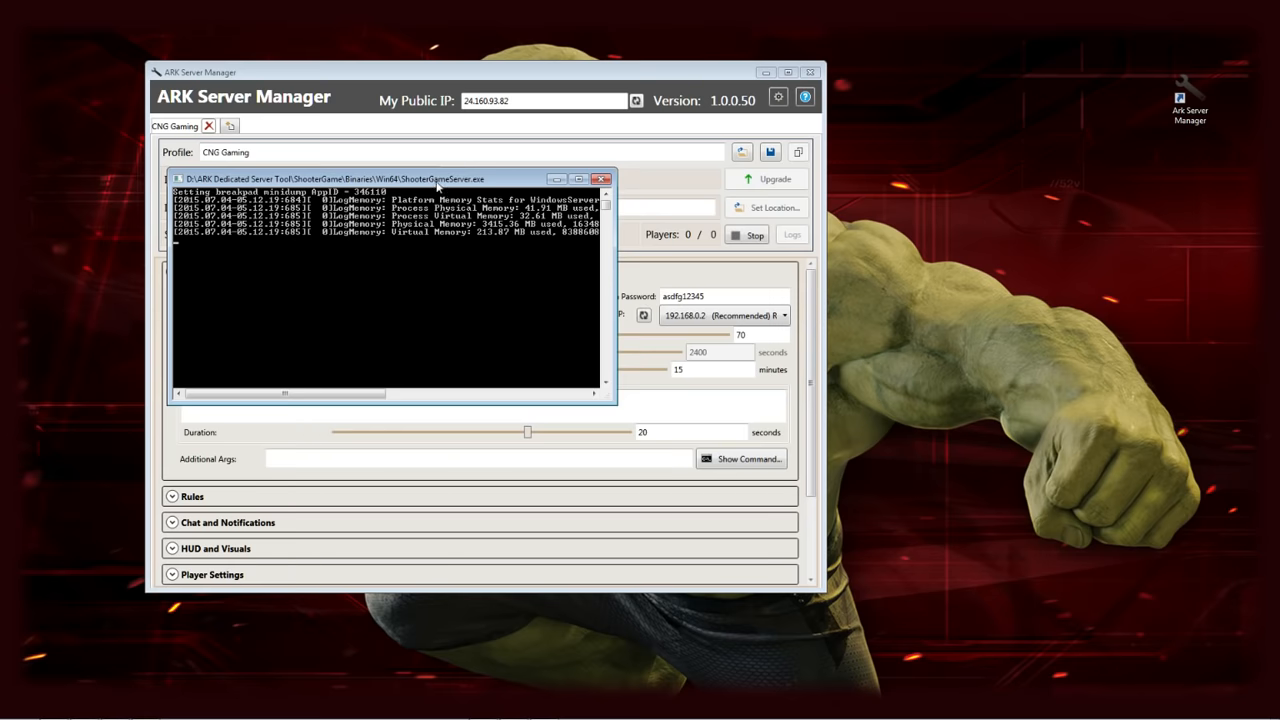
# Move the server console and ARK Server Manager off-screen, bringing Chrome's 'whats my ip' result into view
pyautogui.moveTo(440, 183); pyautogui.dragTo(1089, 110)
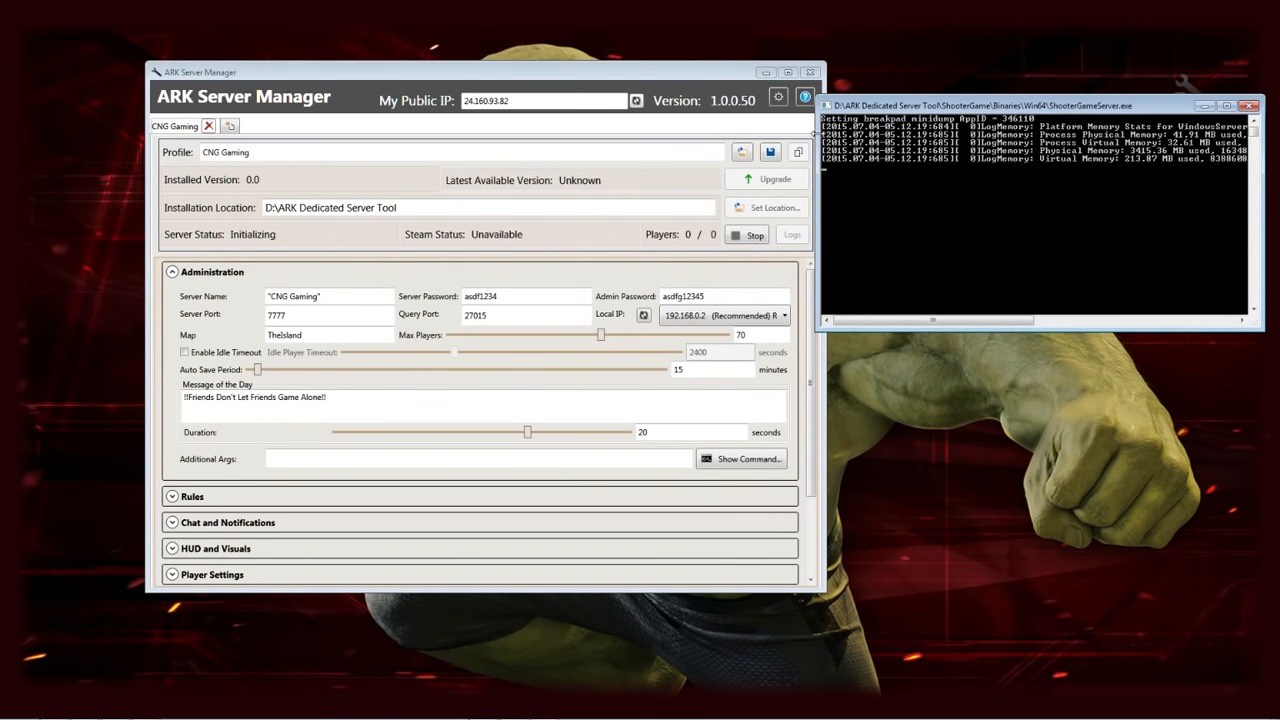
pyautogui.moveTo(813, 143); pyautogui.dragTo(718, 133)
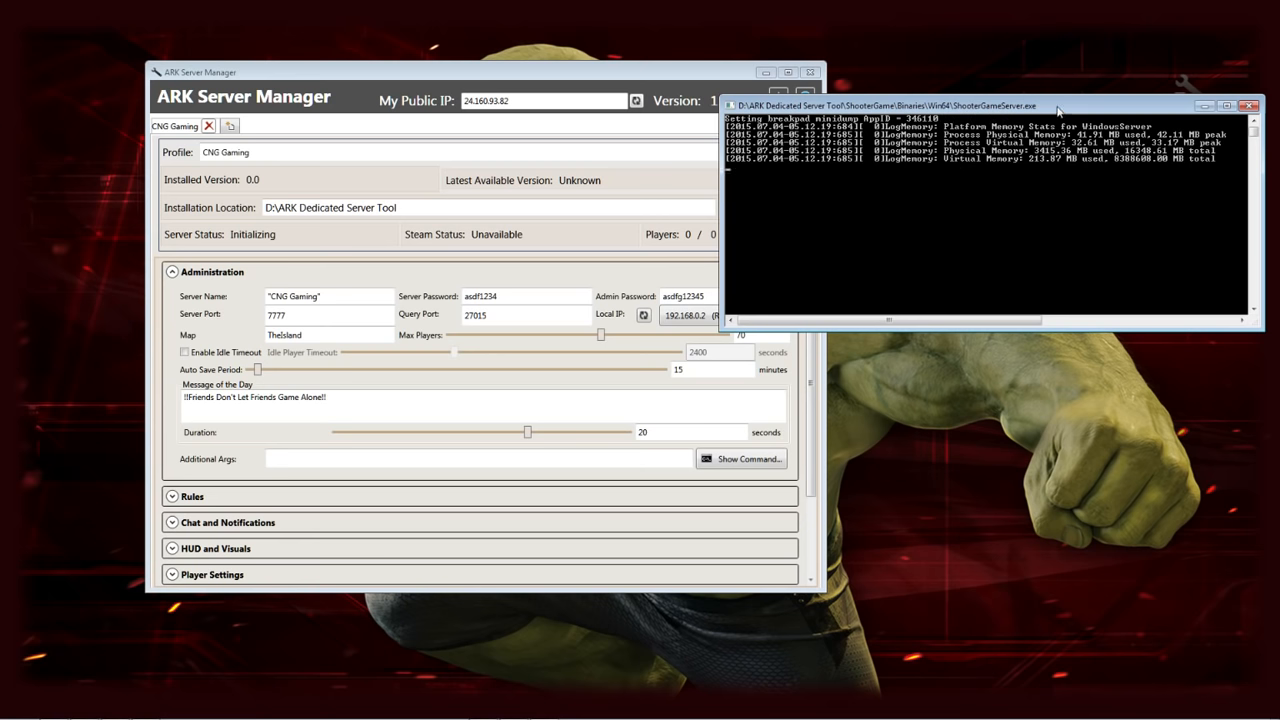
pyautogui.moveTo(1082, 107); pyautogui.dragTo(0, 96)
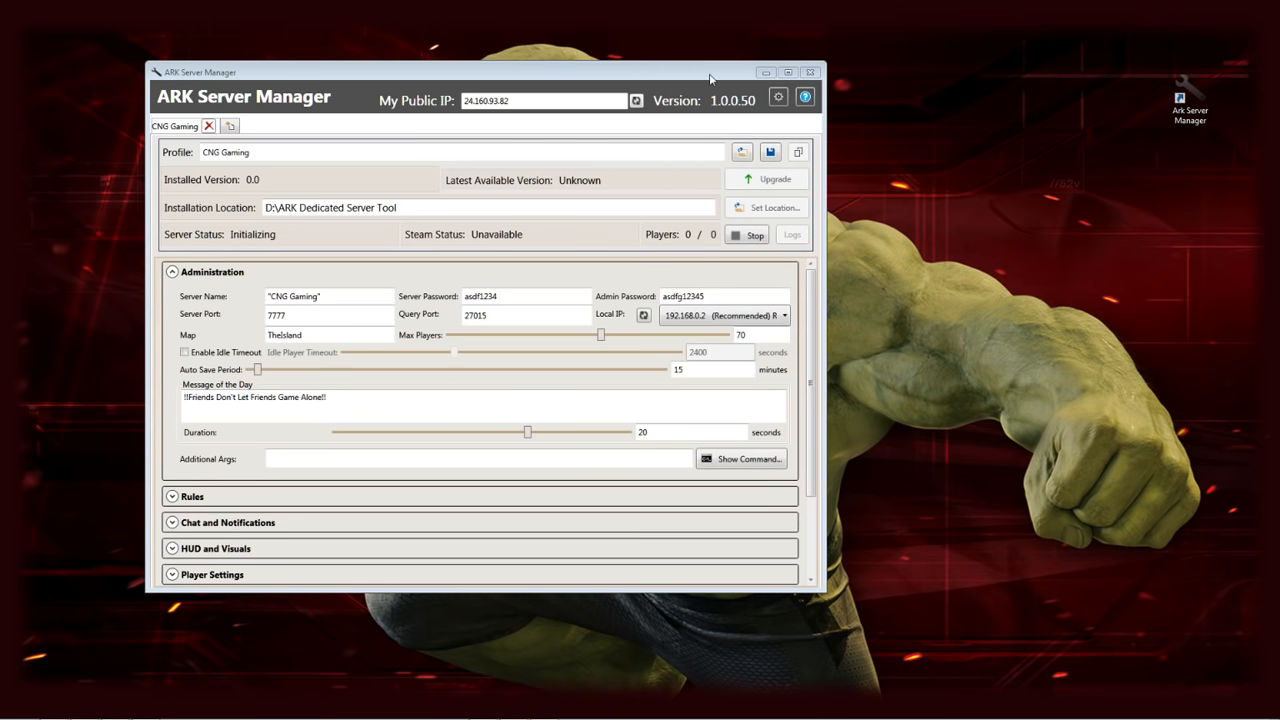
pyautogui.moveTo(710, 78); pyautogui.dragTo(0, 64)
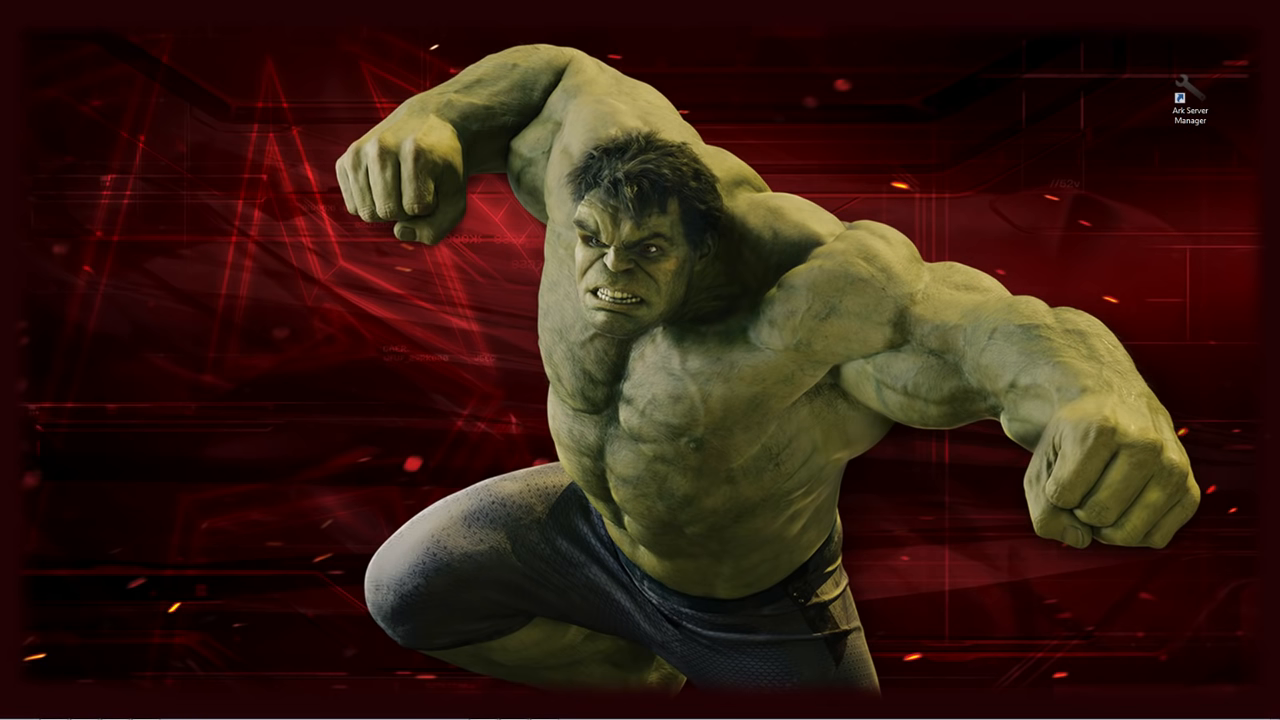
pyautogui.moveTo(0, 165); pyautogui.dragTo(667, 66)
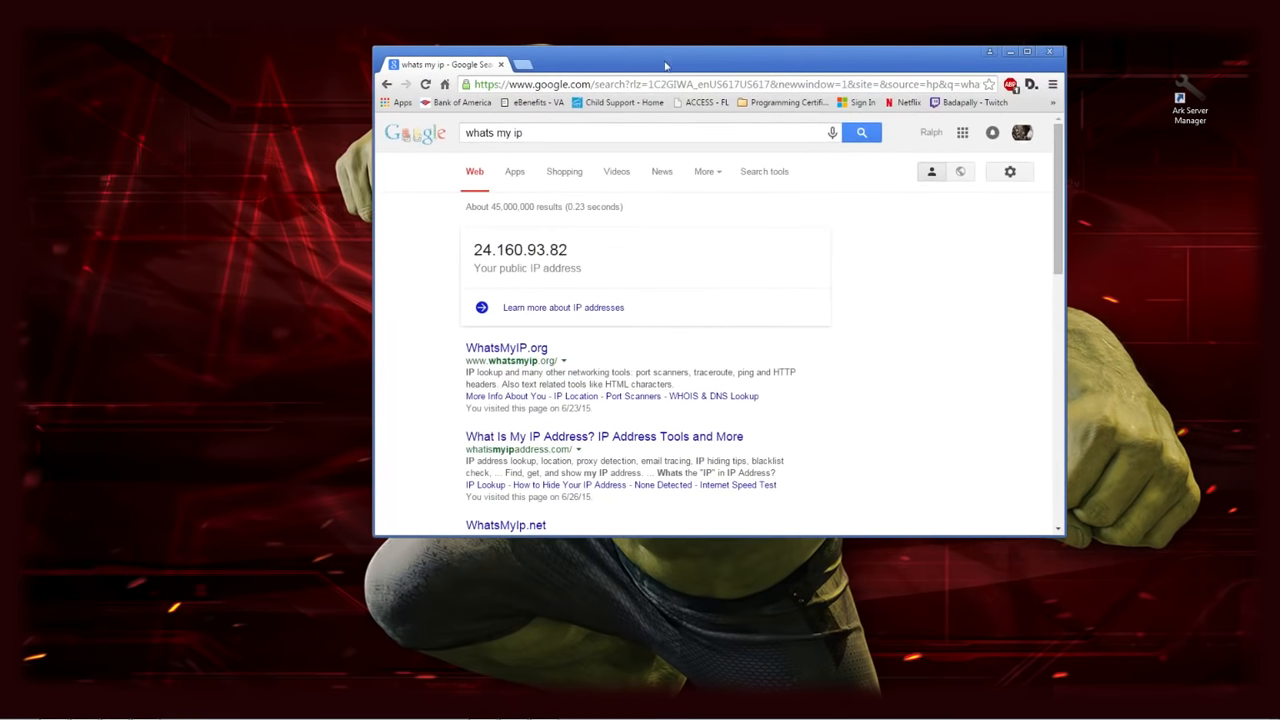
# Open a blank new Chrome tab beside the 'whats my ip' results
pyautogui.click(522, 66)
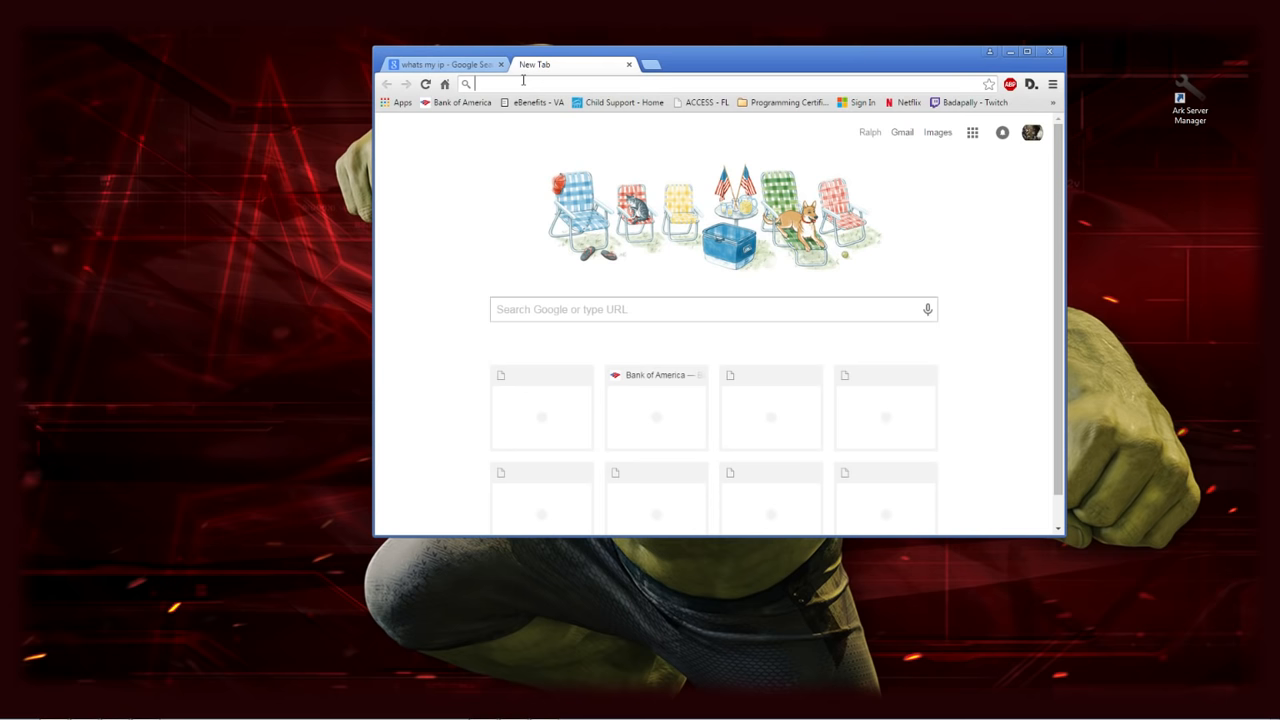
# Load the Official ARK: Survival Evolved Wiki from the Gaming bookmarks and maximise Chrome
pyautogui.click(1053, 104)
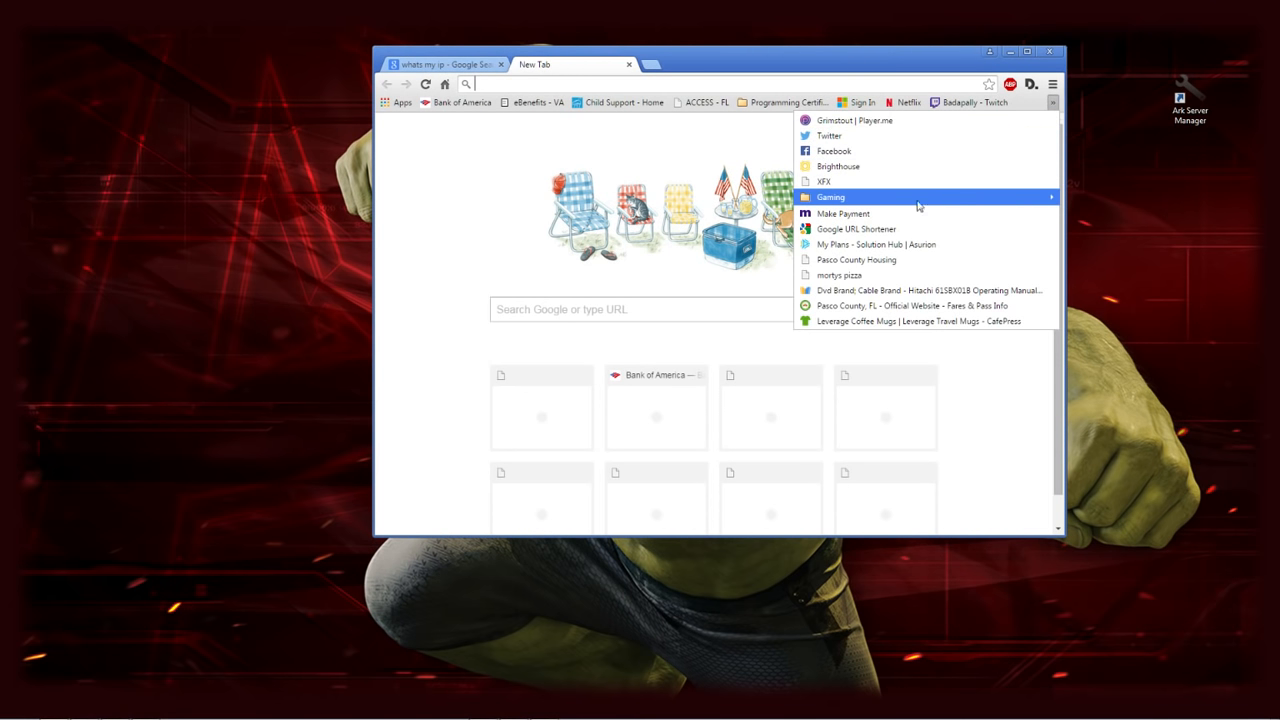
pyautogui.moveTo(890, 208)
pyautogui.moveTo(610, 370)
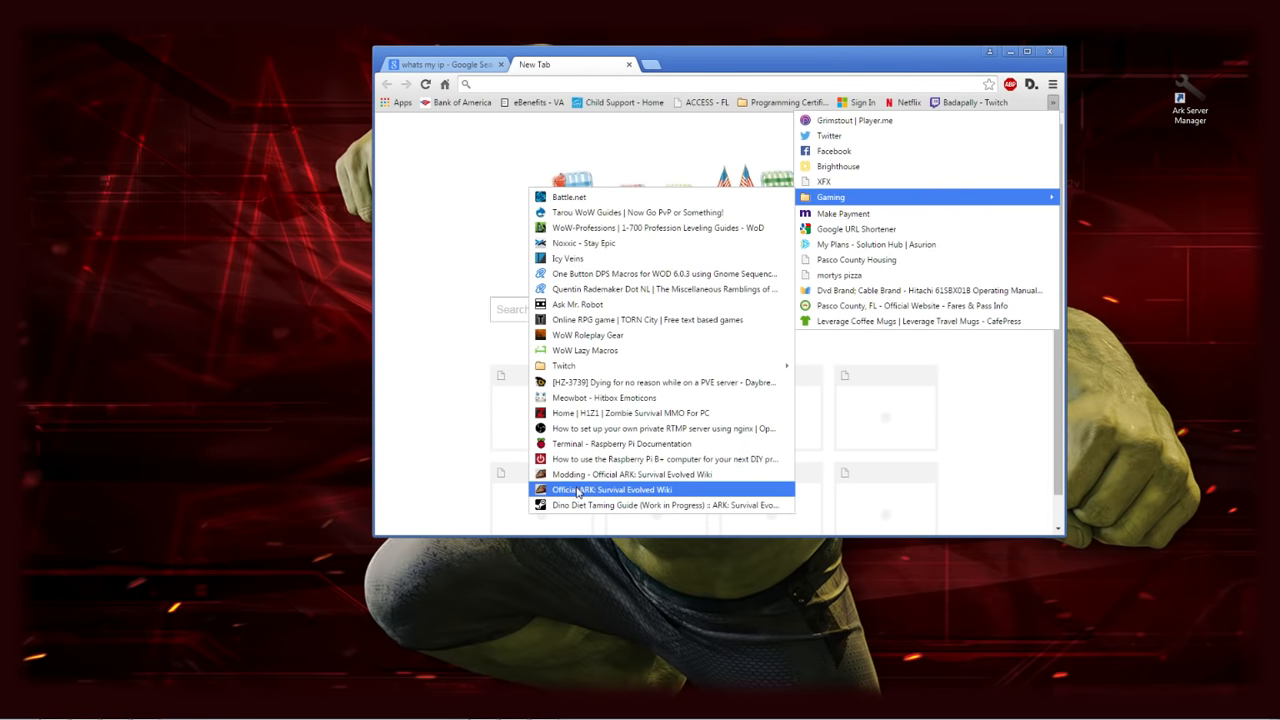
pyautogui.click(578, 491)
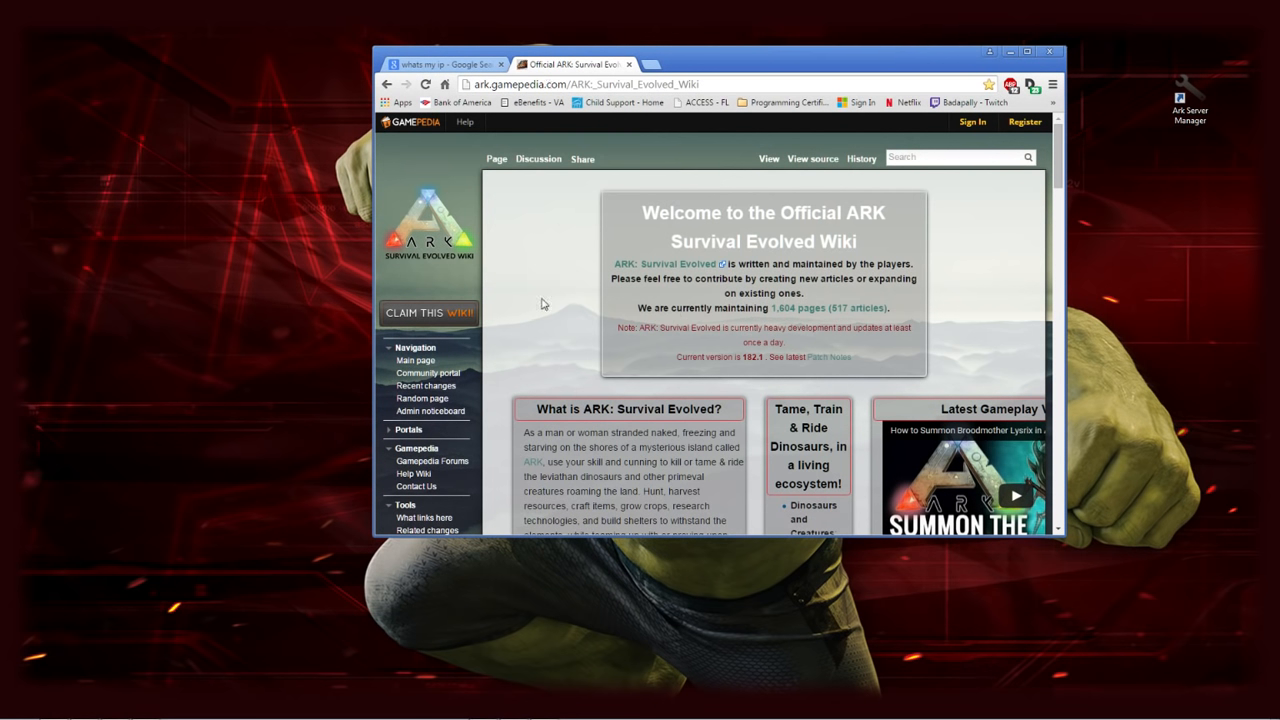
pyautogui.scroll(-5, 542, 304)
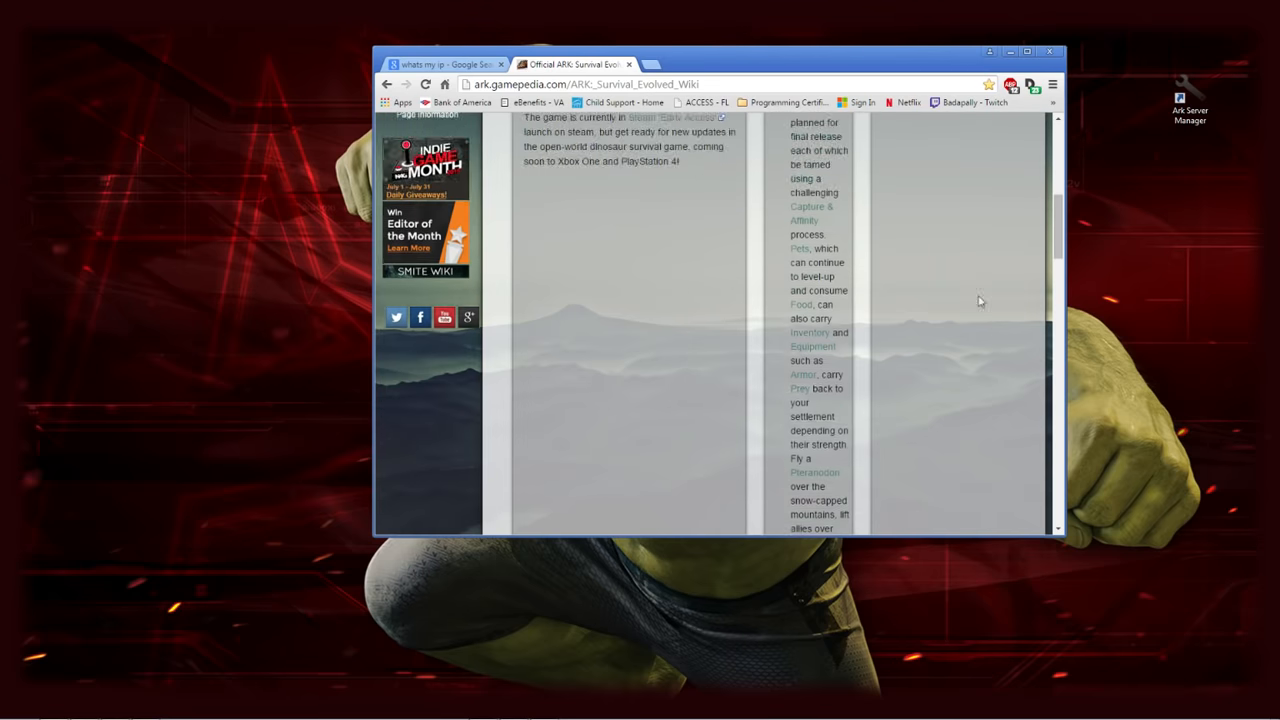
pyautogui.scroll(-7, 979, 301)
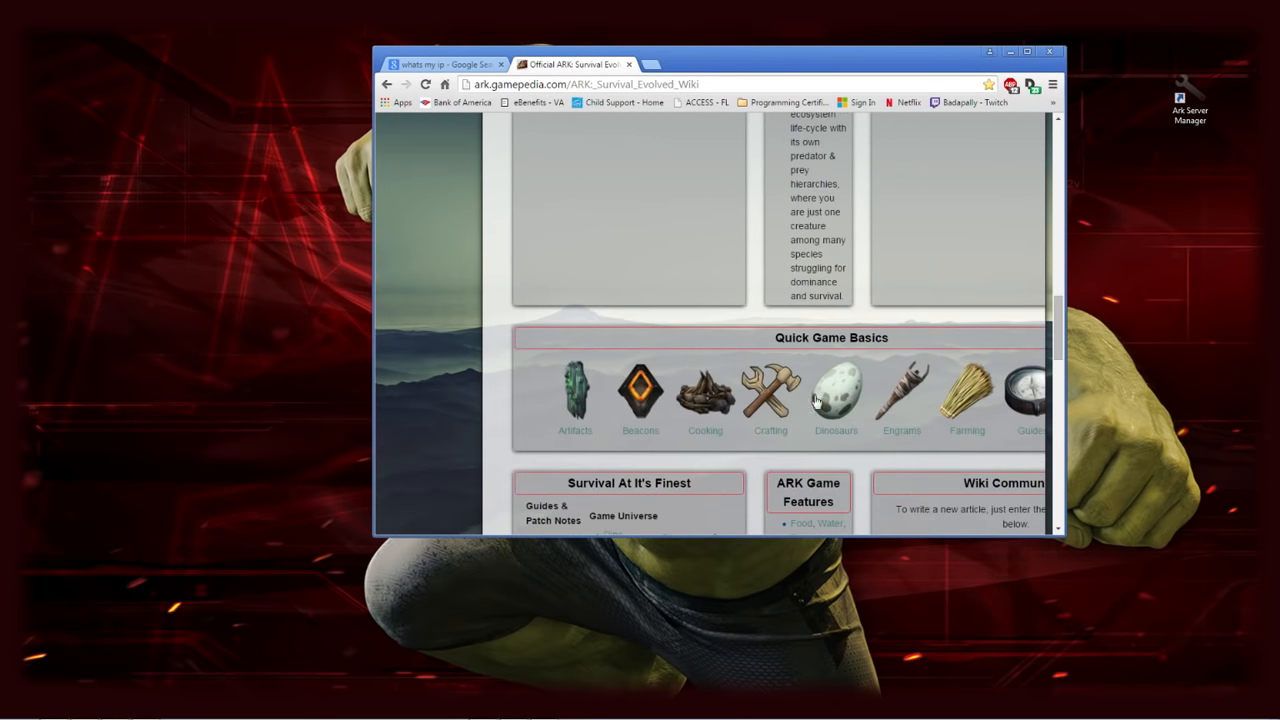
pyautogui.scroll(-4, 845, 405)
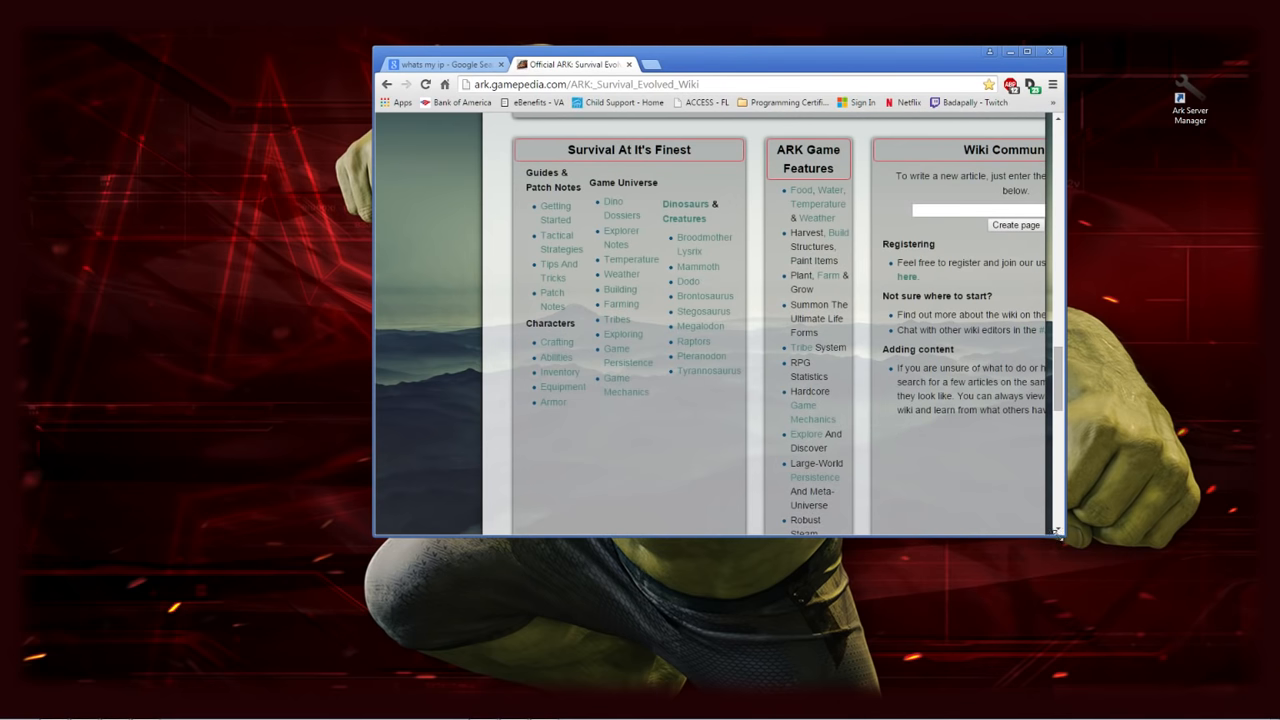
pyautogui.moveTo(788, 66); pyautogui.dragTo(430, 2)
pyautogui.scroll(15, 534, 250)
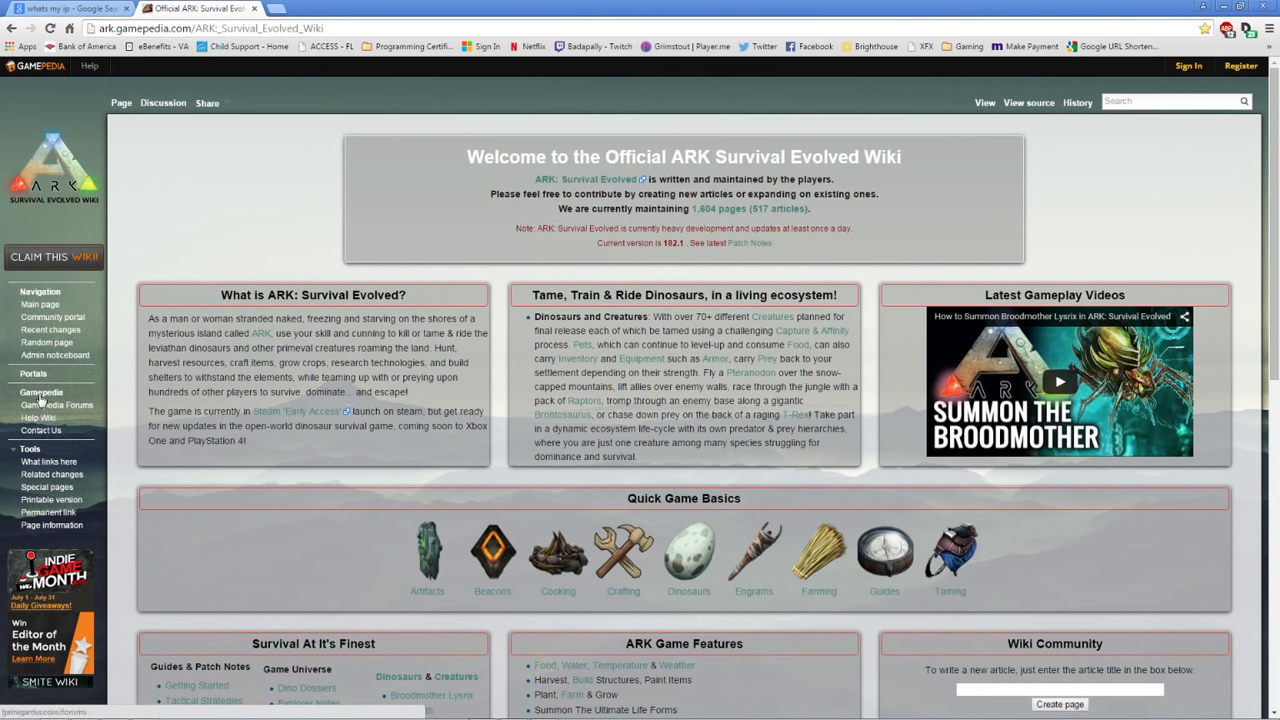
# Go from the Community portal to the wiki's Recent changes page
pyautogui.click(63, 323)
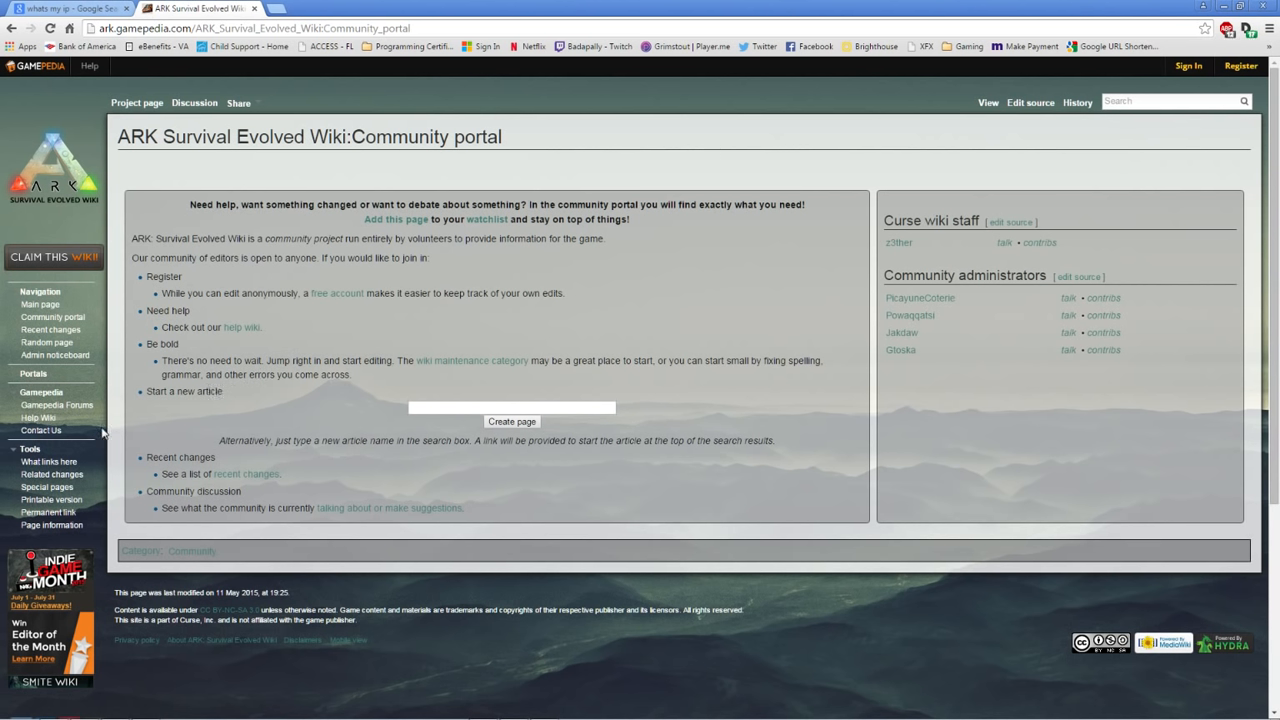
pyautogui.click(50, 330)
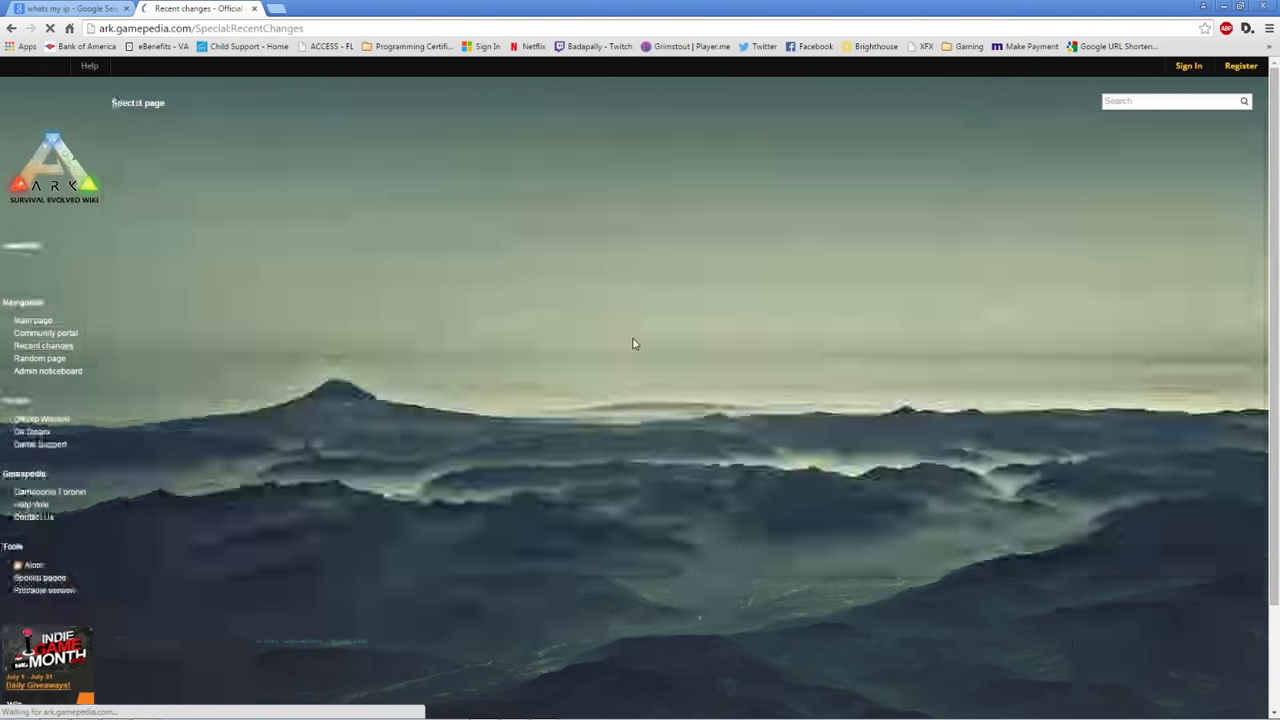
pyautogui.scroll(-10, 703, 390)
pyautogui.scroll(10, 686, 408)
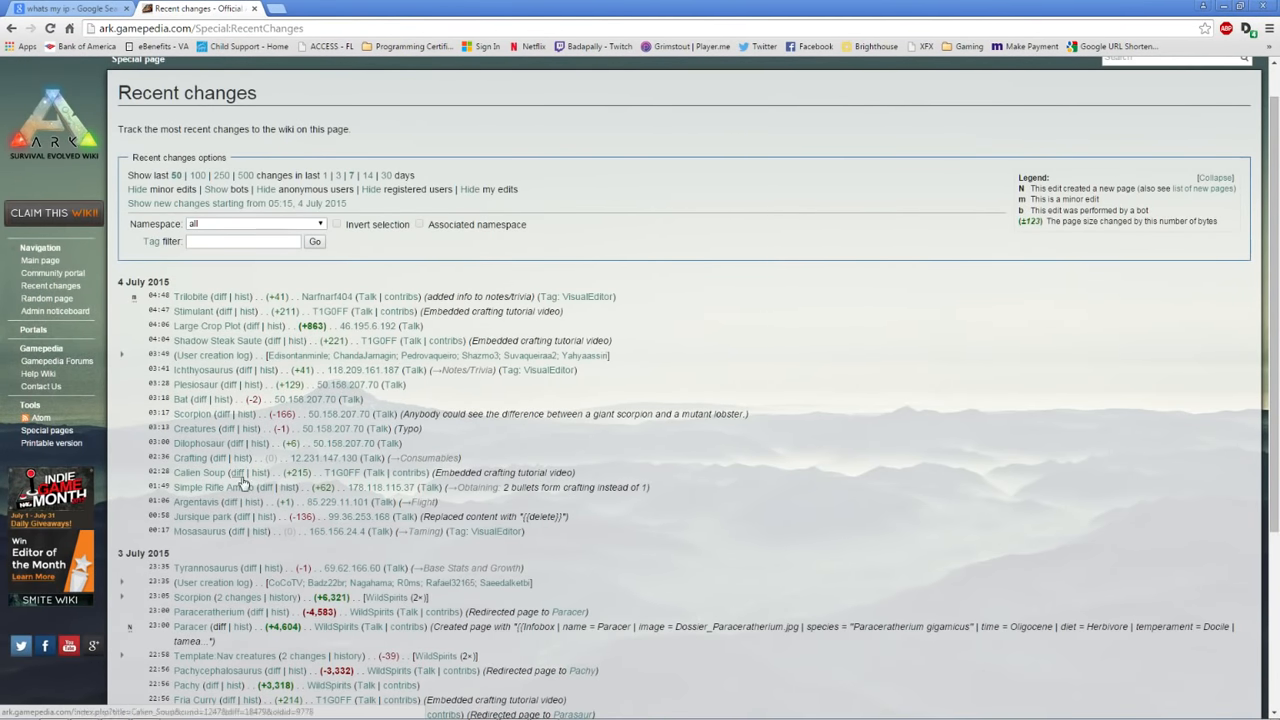
pyautogui.scroll(-3, 250, 398)
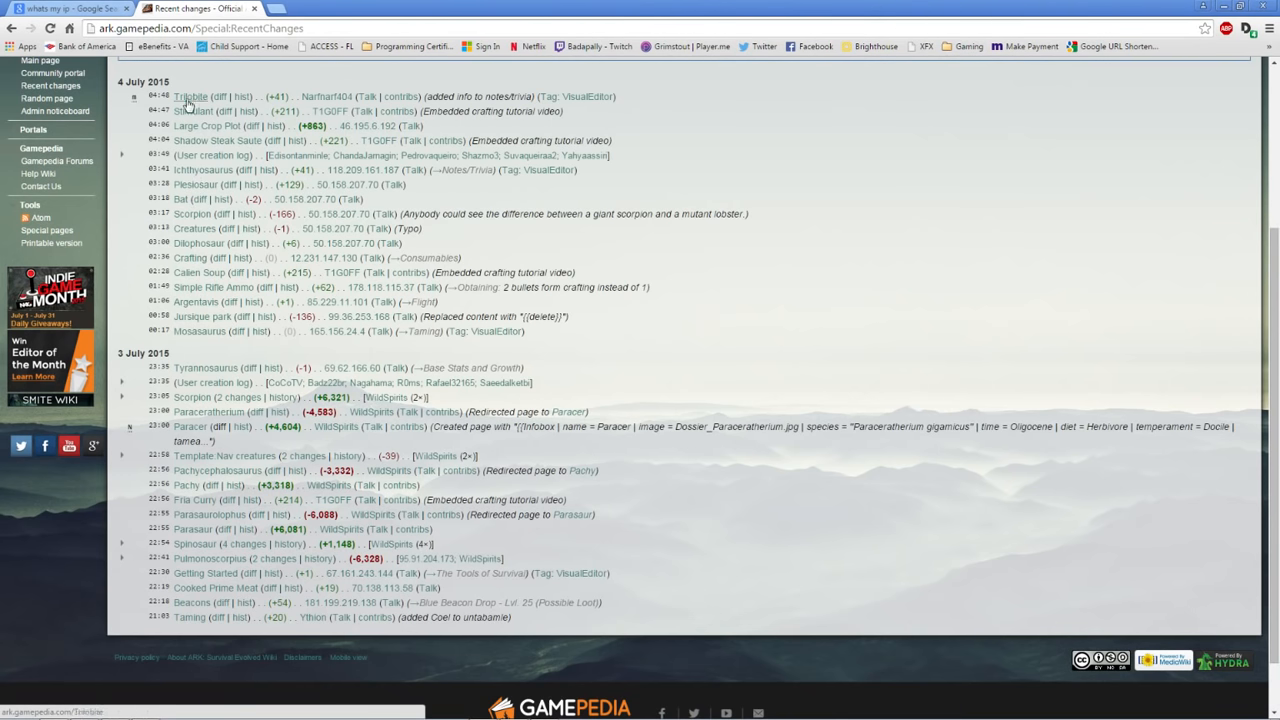
pyautogui.scroll(1, 195, 104)
pyautogui.scroll(3, 215, 105)
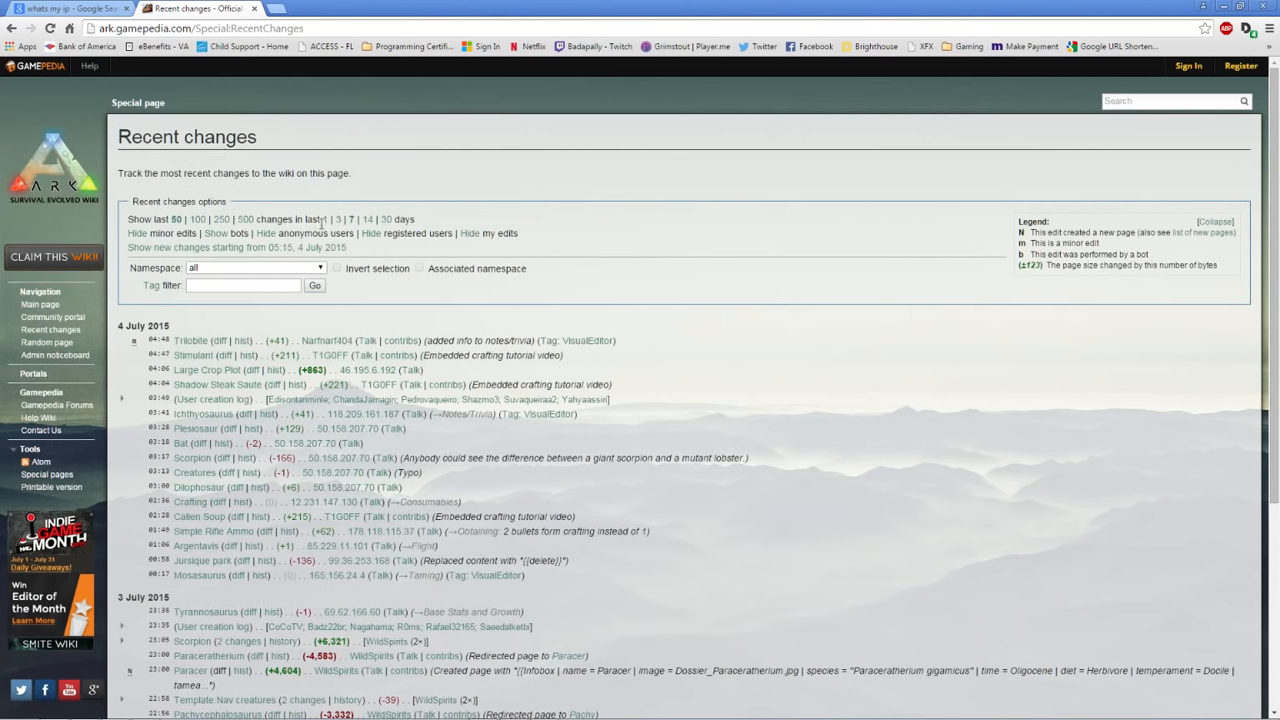
# Show recent changes for the last 30 days and review the list
pyautogui.click(385, 222)
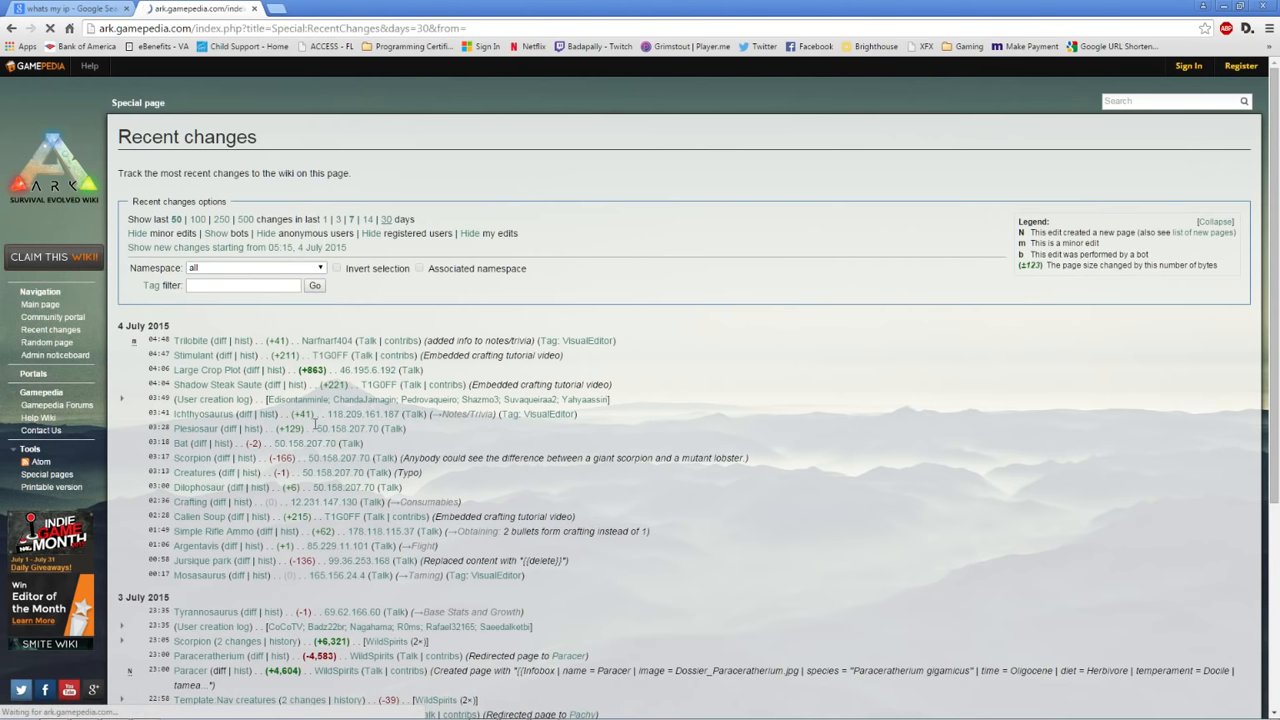
pyautogui.scroll(-5, 412, 428)
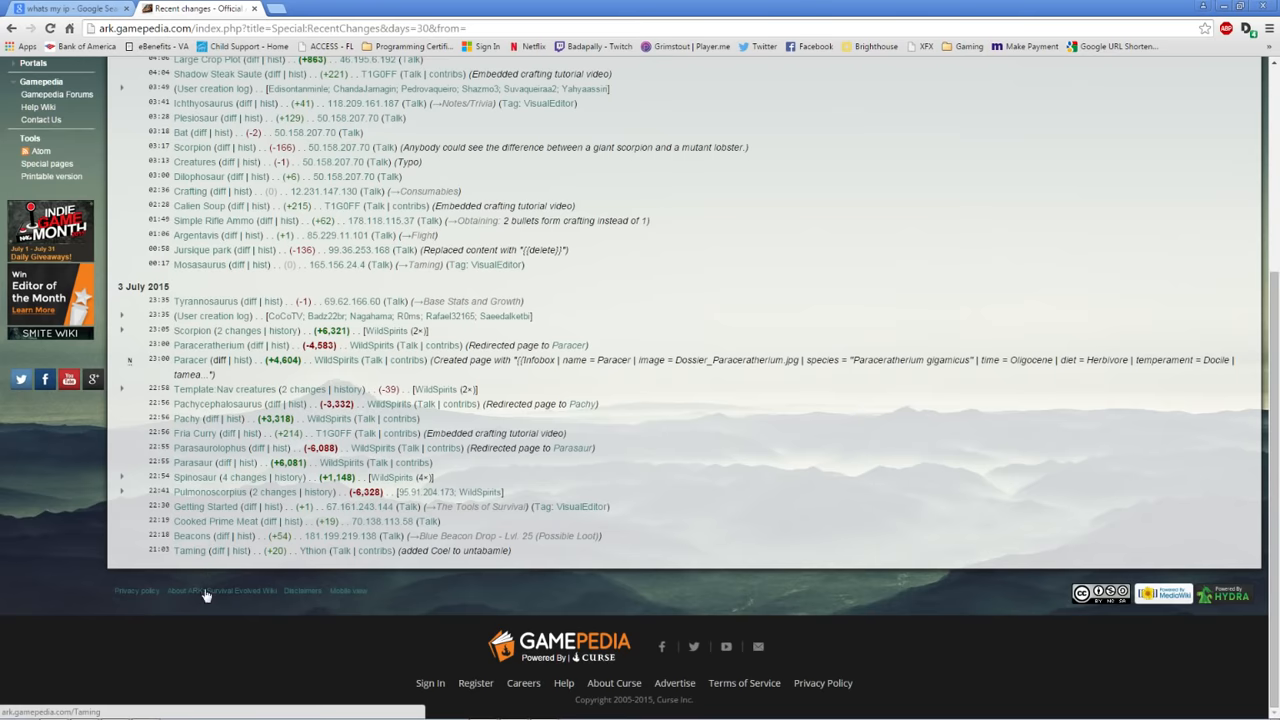
pyautogui.scroll(1, 228, 600)
pyautogui.scroll(4, 228, 600)
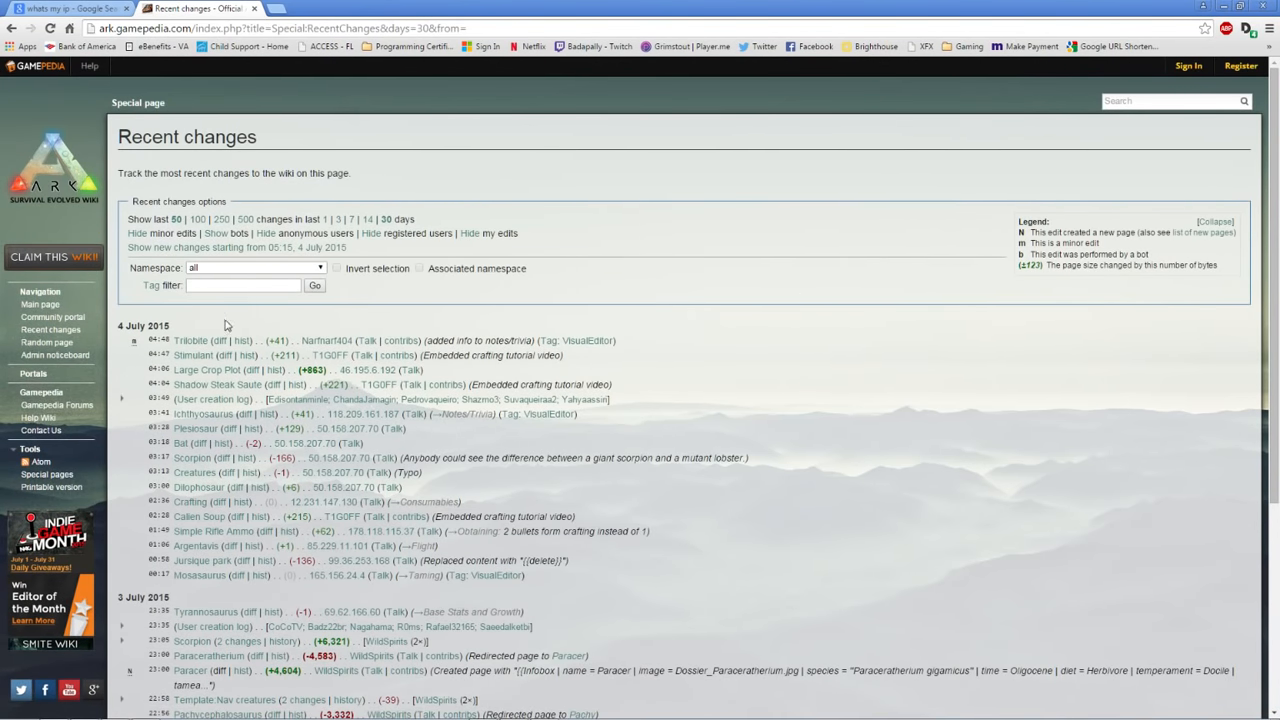
# Search Google for 'ark game admin cheat' from the address bar
pyautogui.click(323, 30)
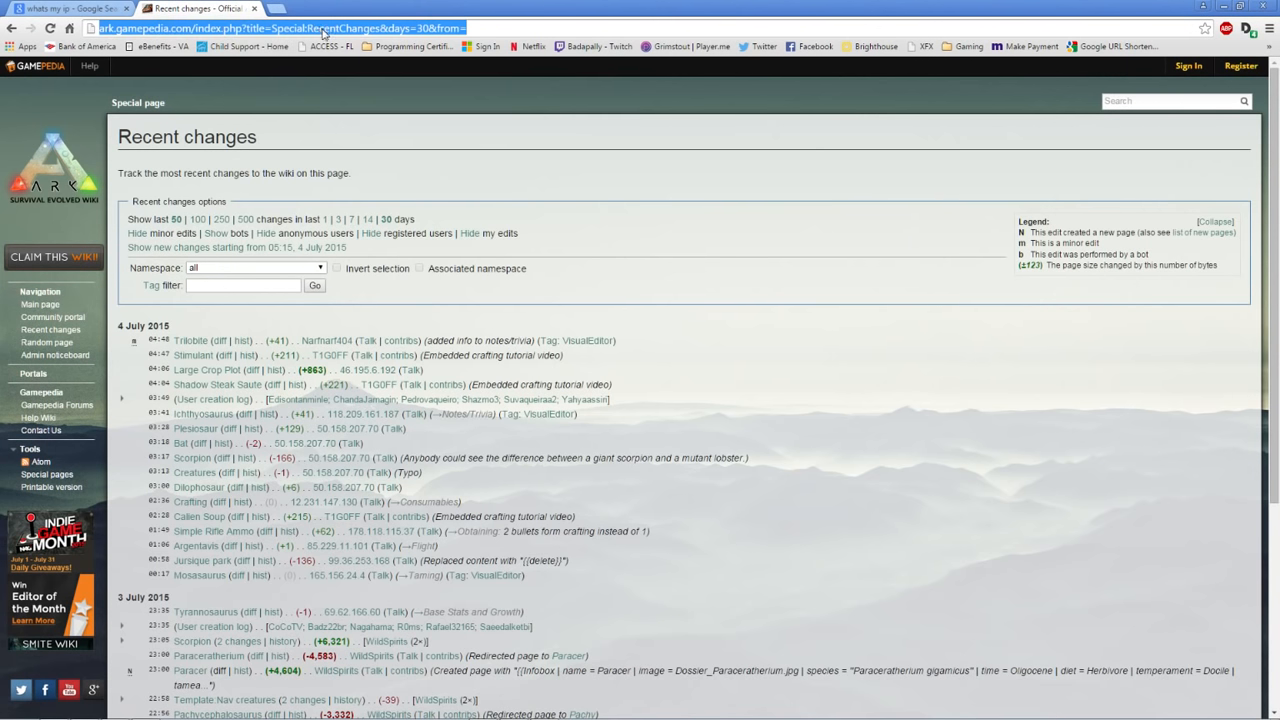
pyautogui.write('ark')
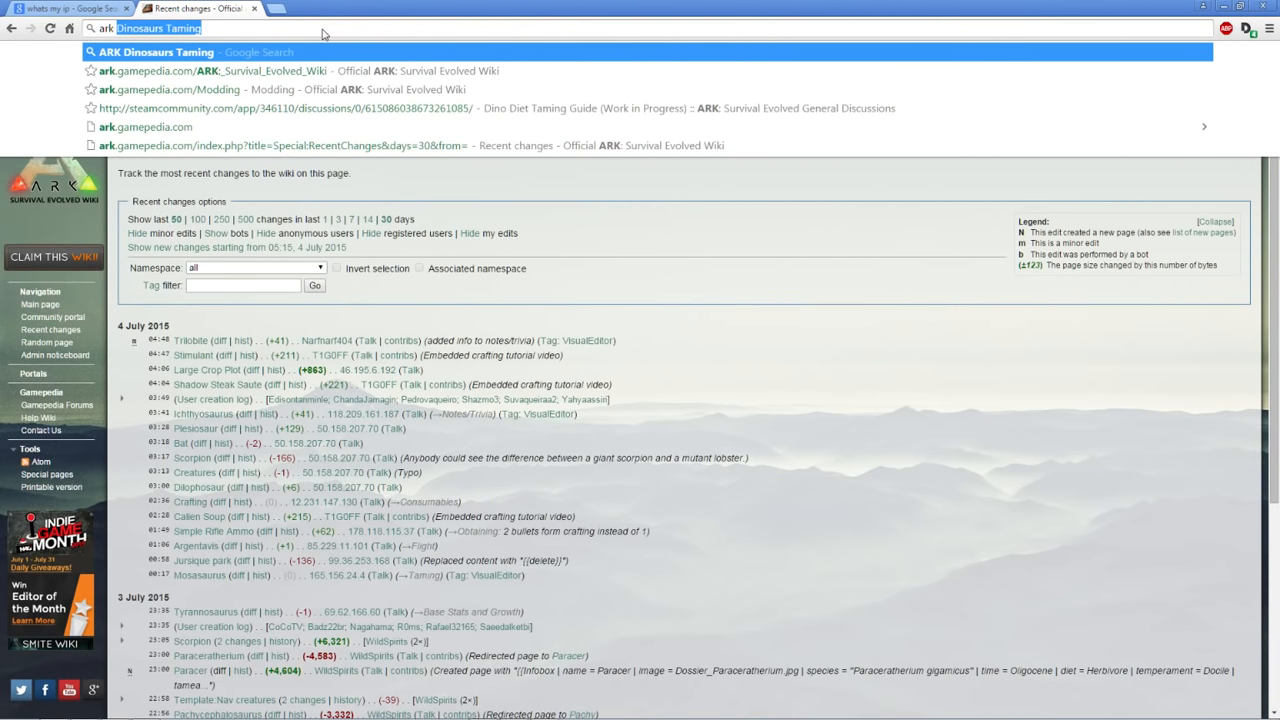
pyautogui.write('game')
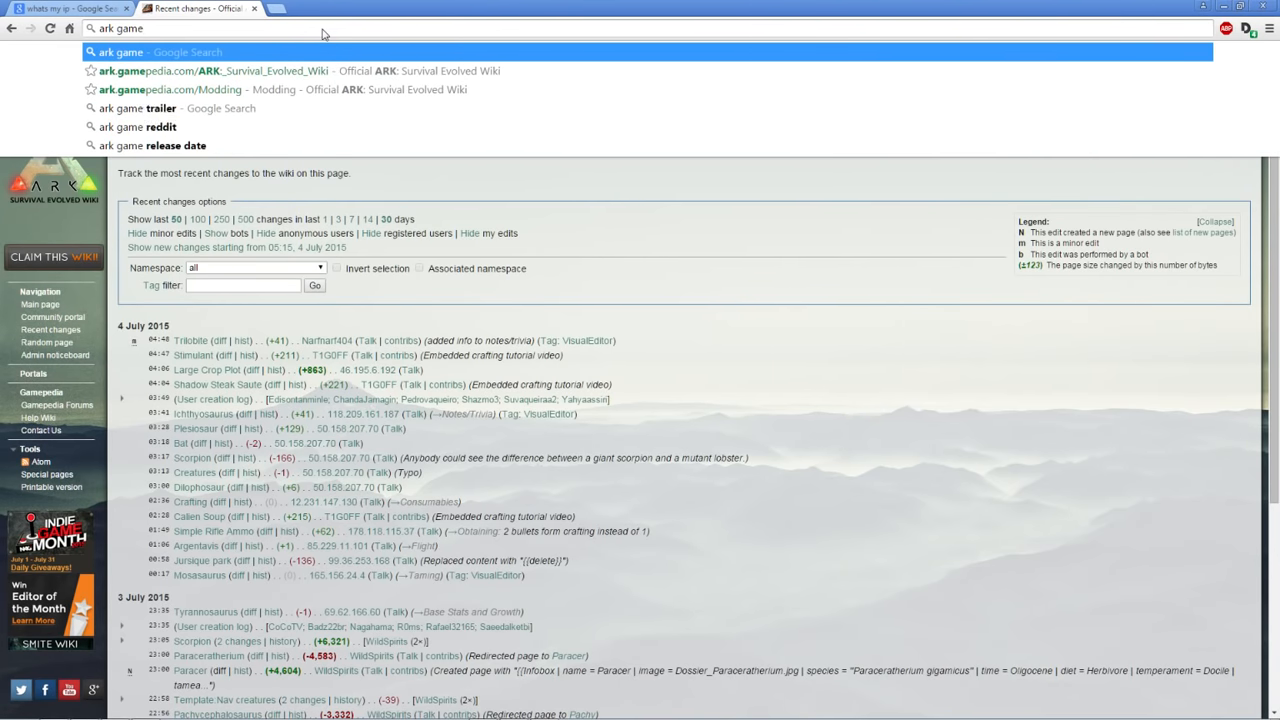
pyautogui.write(' admin')
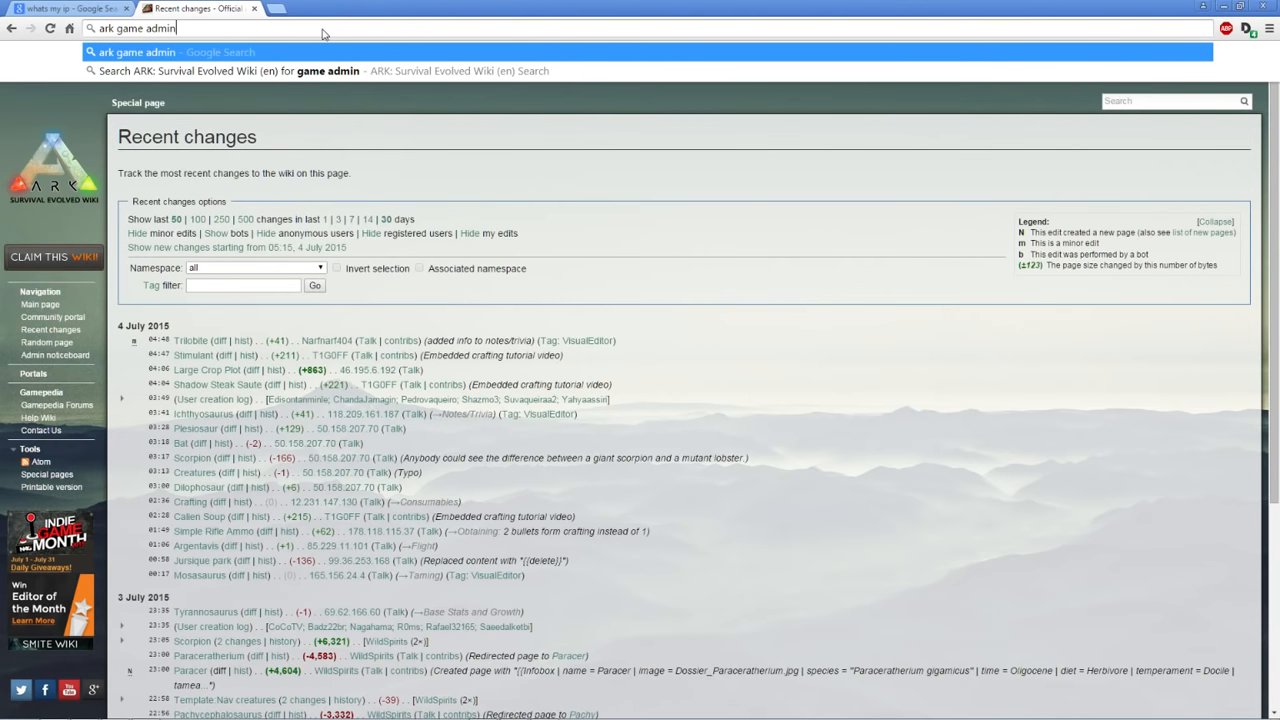
pyautogui.write(' cheat')
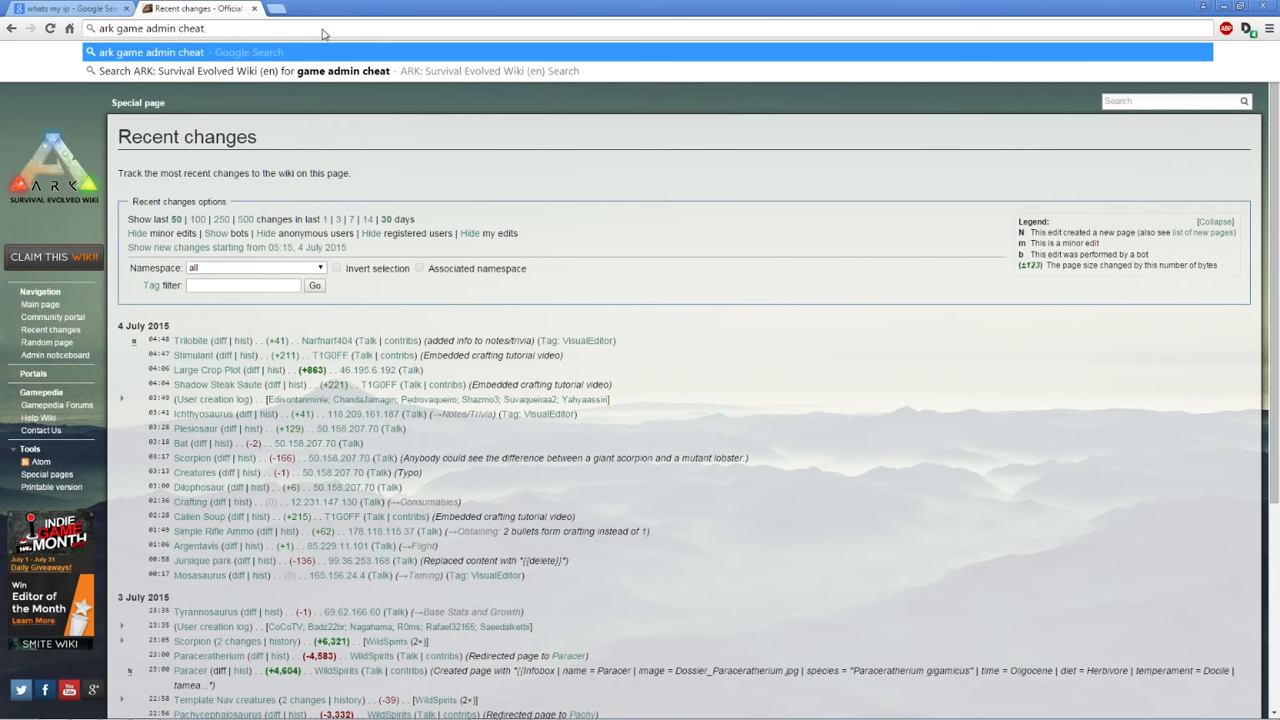
pyautogui.press('Return')
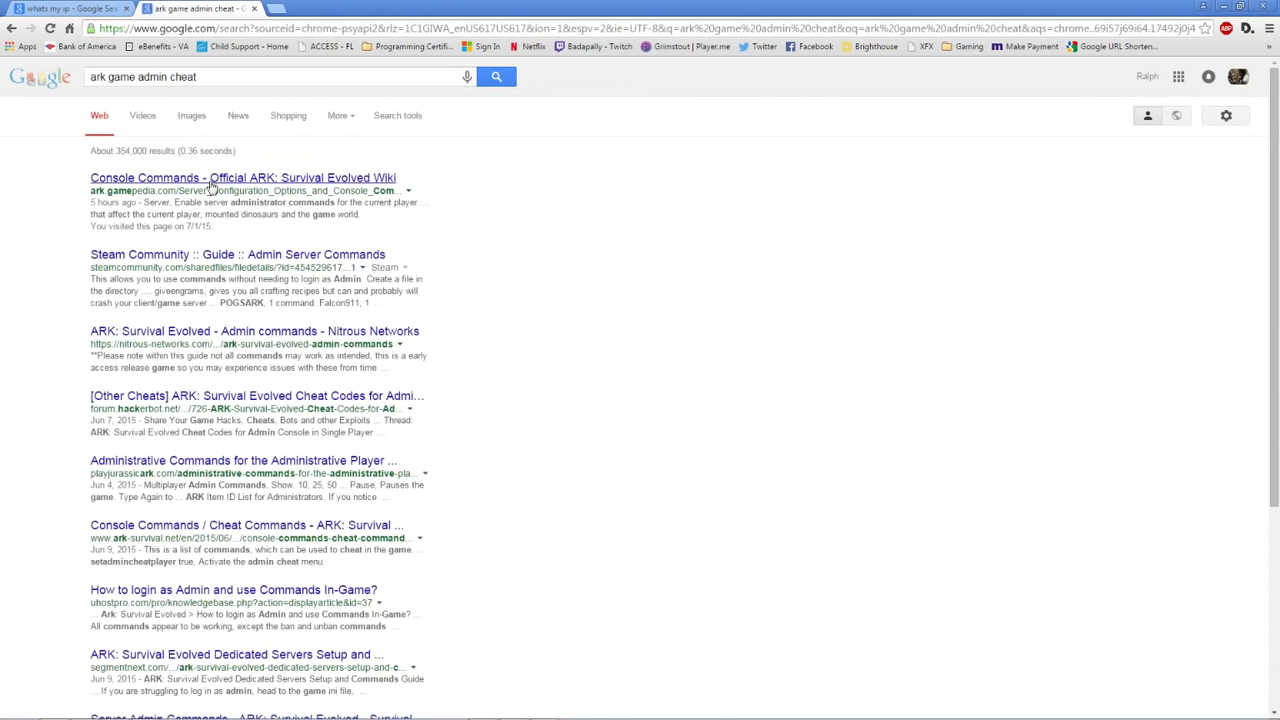
# Open the wiki's Console Commands result and scroll through the commands table
pyautogui.click(212, 186)
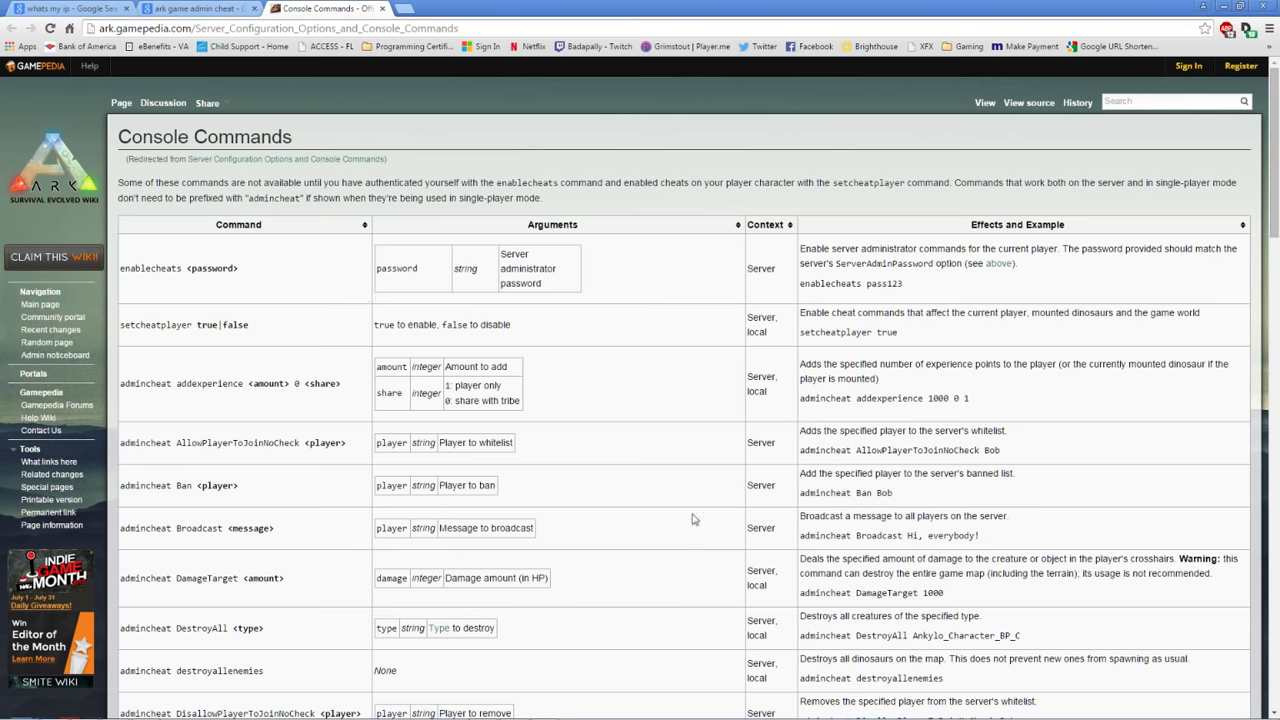
pyautogui.scroll(-2, 598, 425)
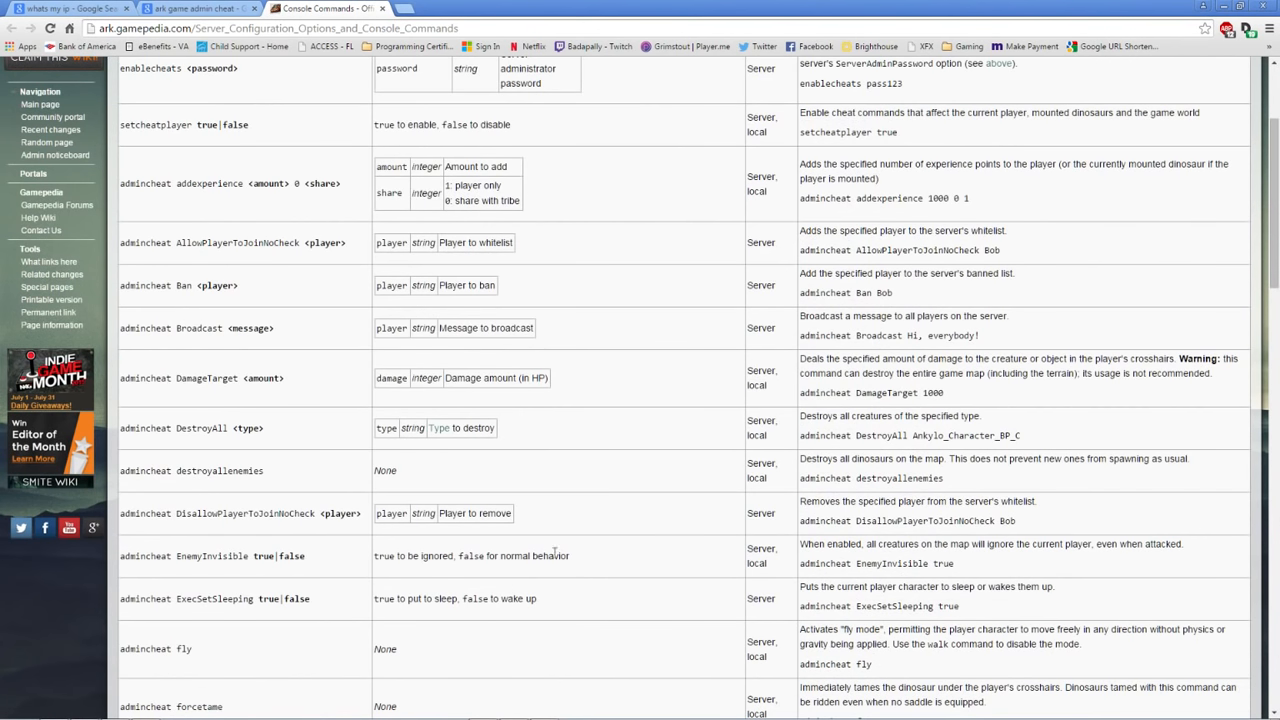
pyautogui.scroll(-2, 525, 351)
pyautogui.scroll(-2, 331, 545)
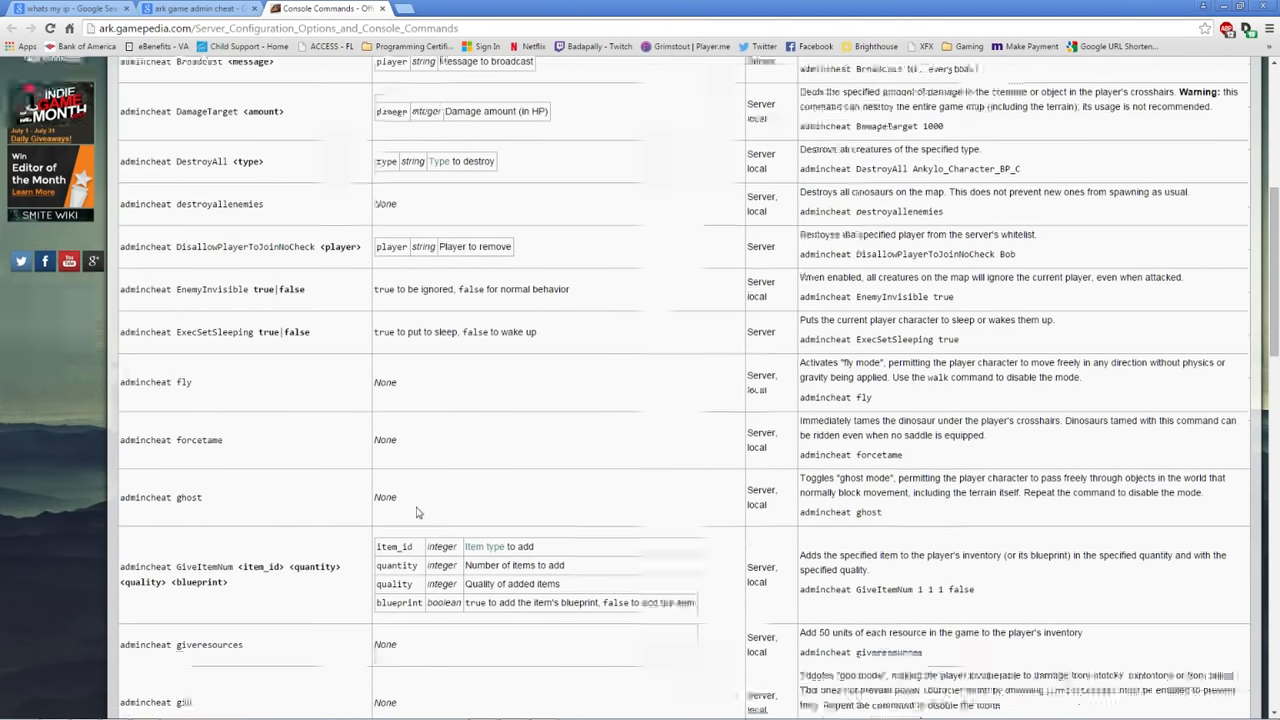
pyautogui.scroll(-2, 383, 492)
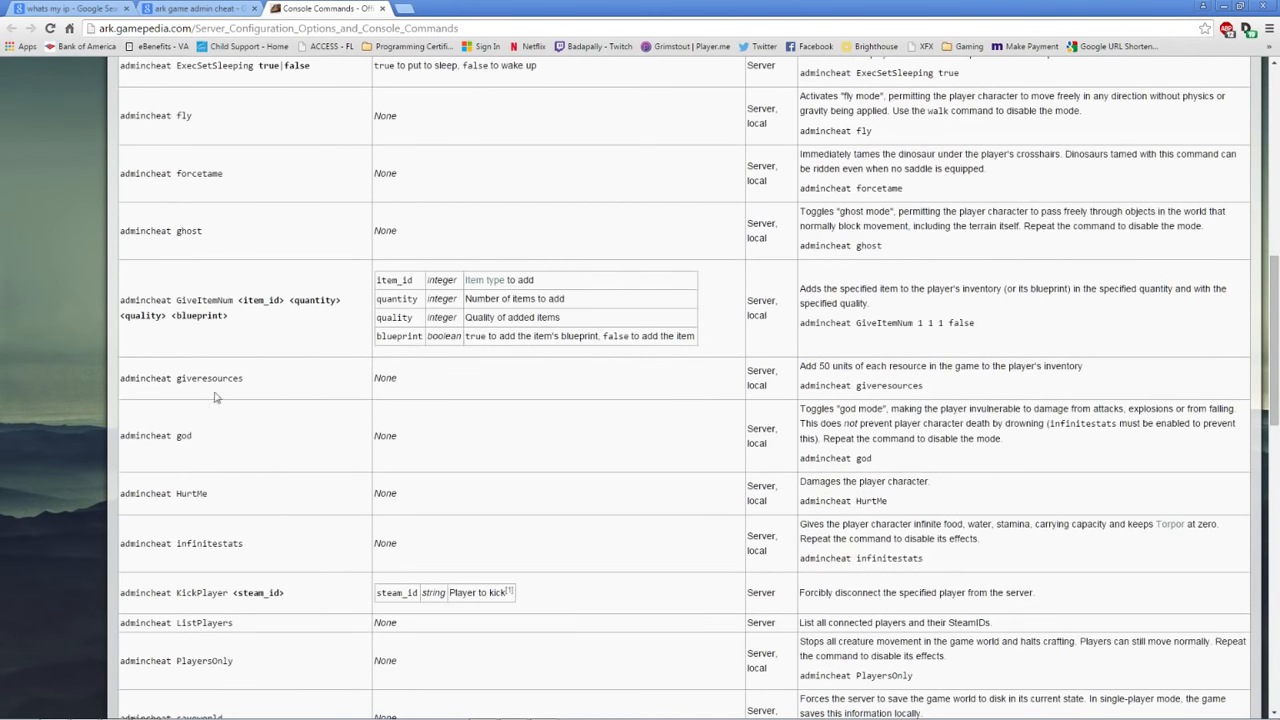
pyautogui.scroll(-1, 336, 470)
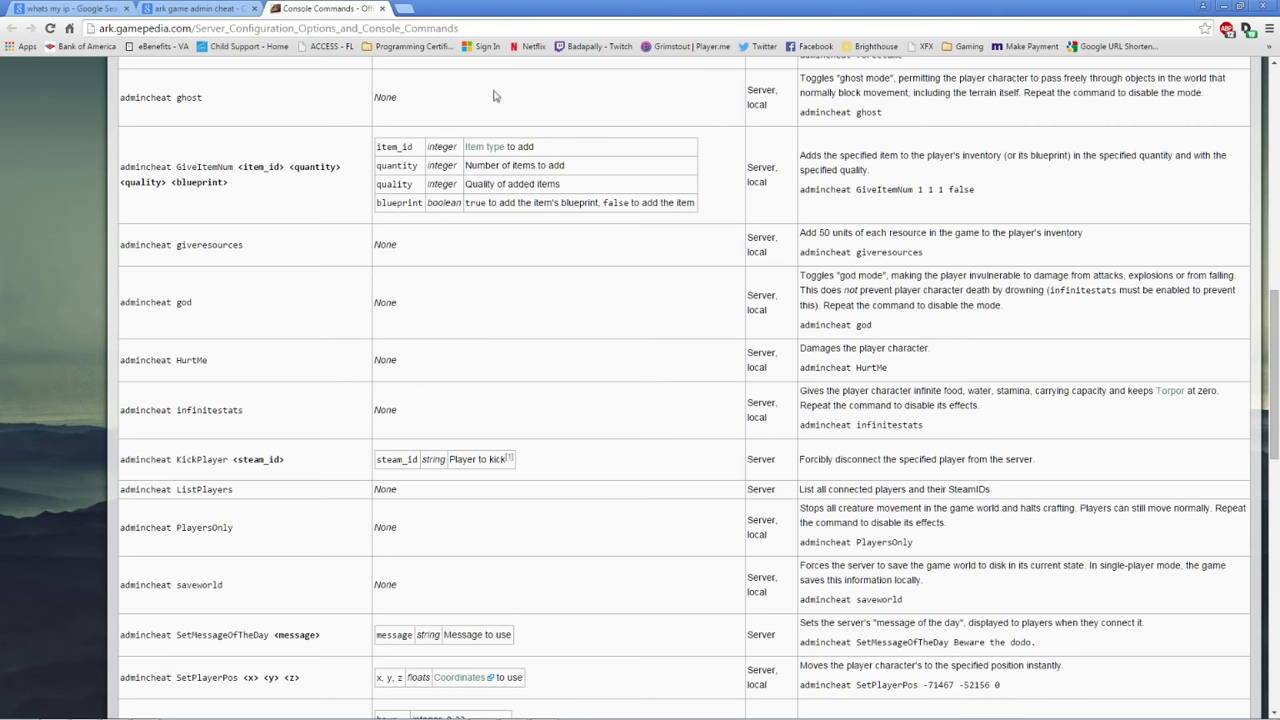
pyautogui.scroll(-2, 413, 397)
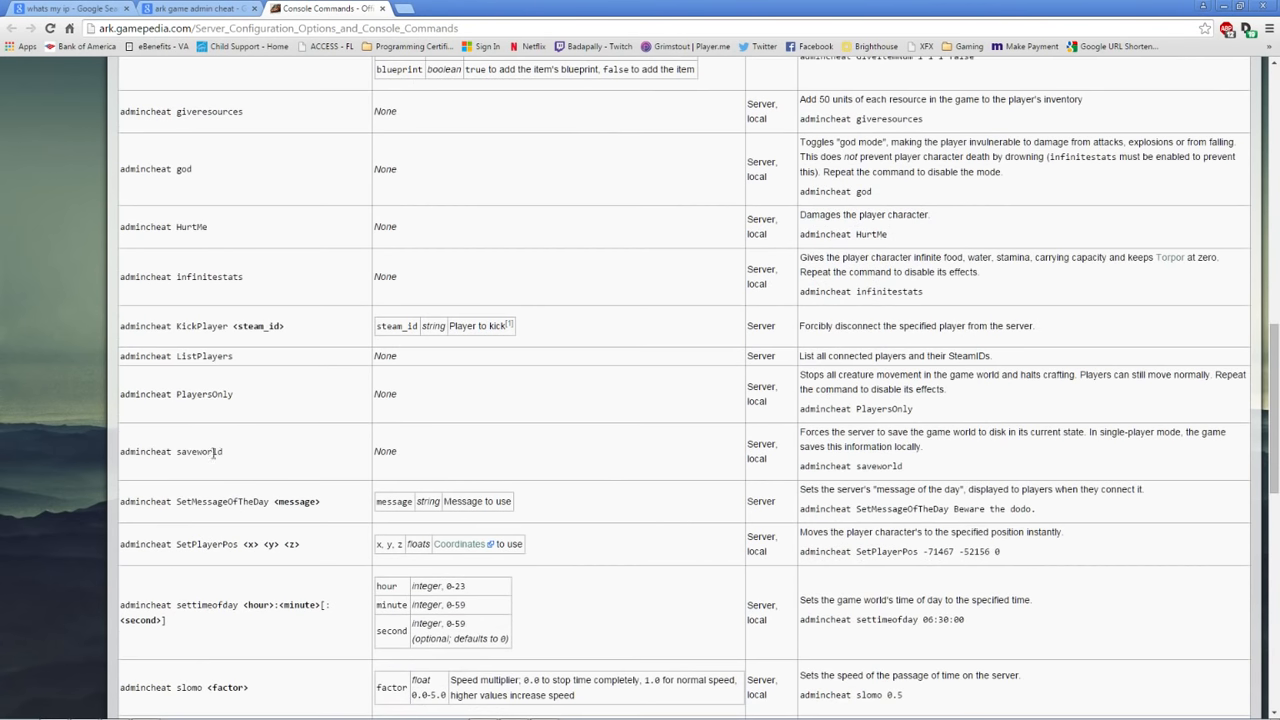
pyautogui.scroll(-2, 283, 449)
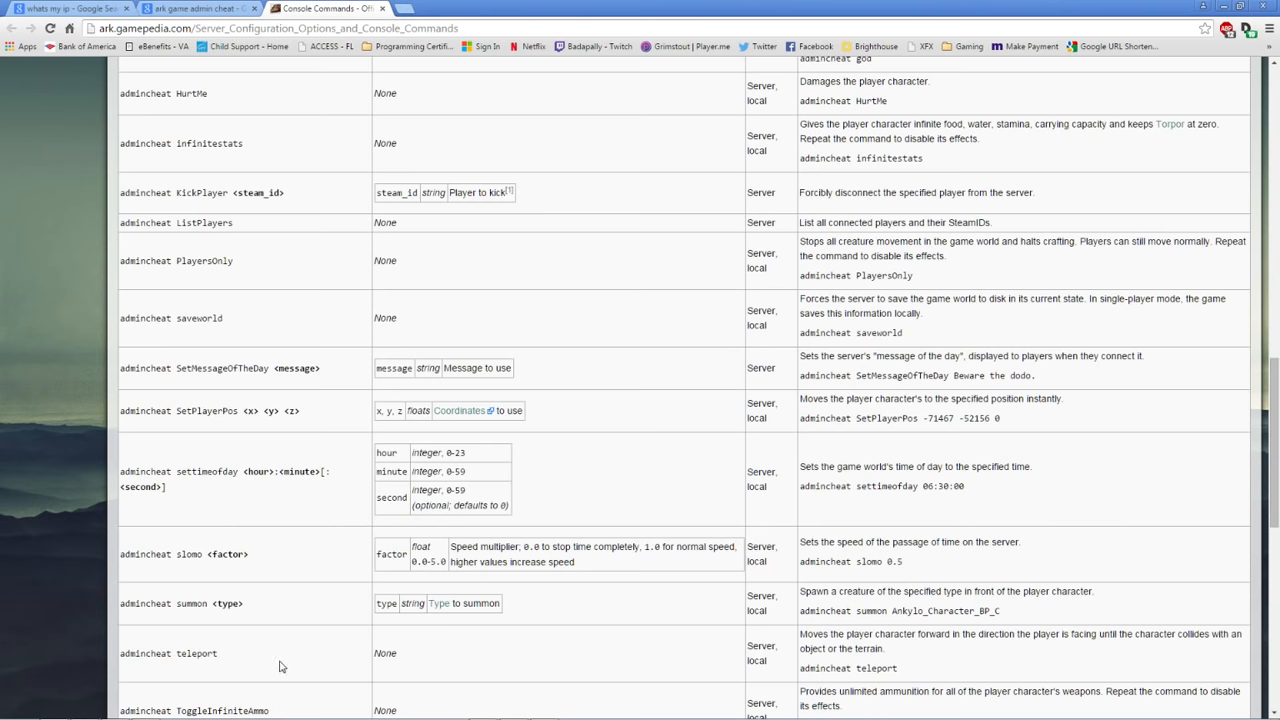
pyautogui.scroll(-1, 242, 669)
pyautogui.scroll(-1, 305, 677)
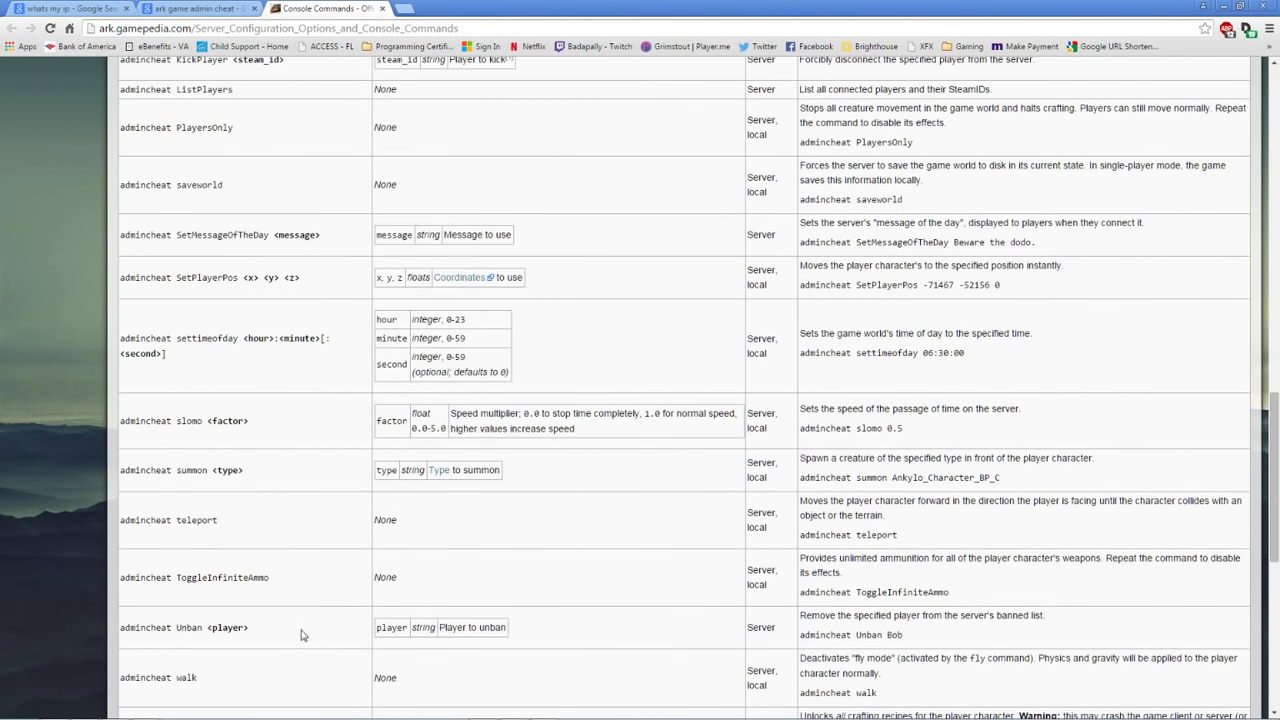
pyautogui.scroll(-3, 312, 655)
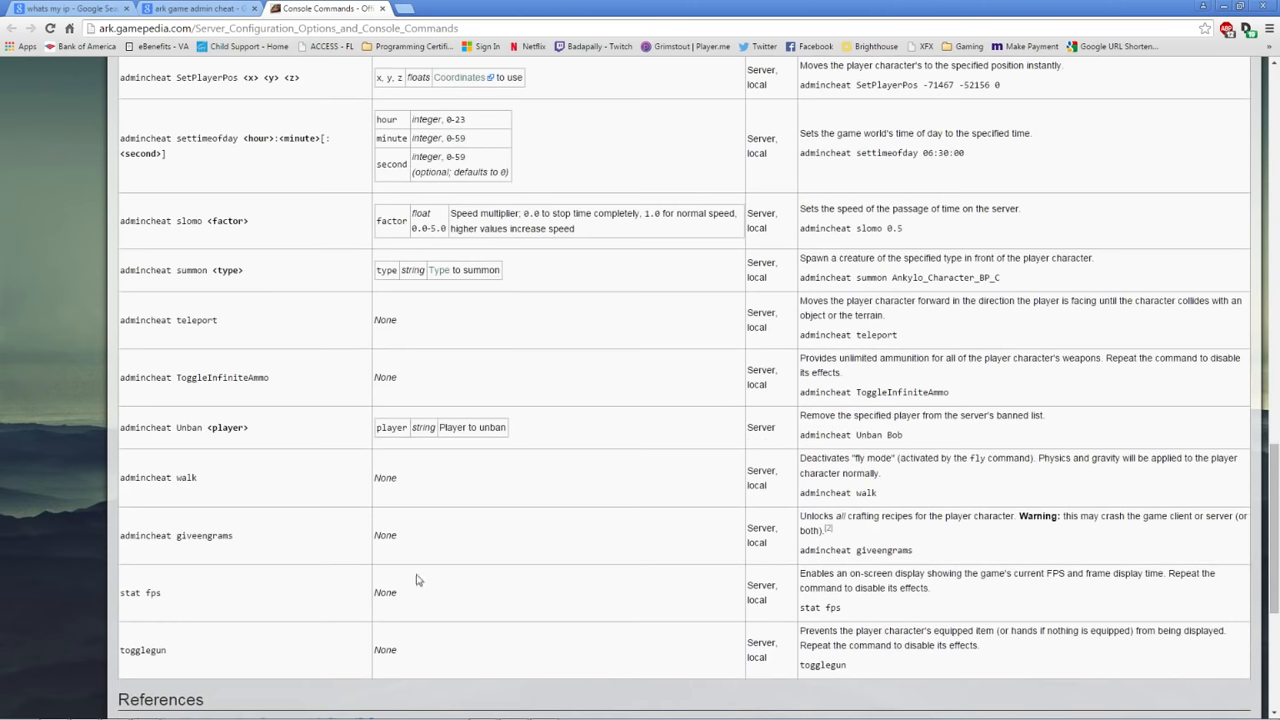
pyautogui.scroll(20, 560, 607)
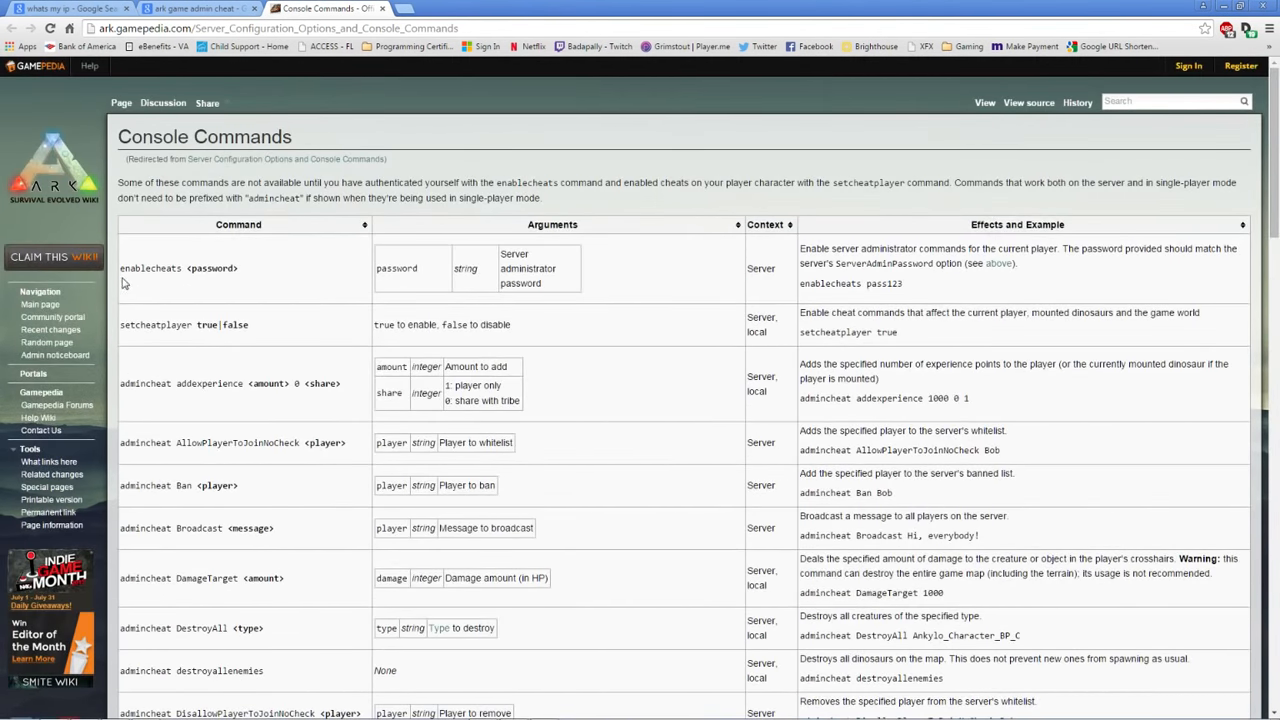
# Select 'enablecheats' in the commands table, then close the Chrome window
pyautogui.moveTo(120, 268); pyautogui.dragTo(184, 264)
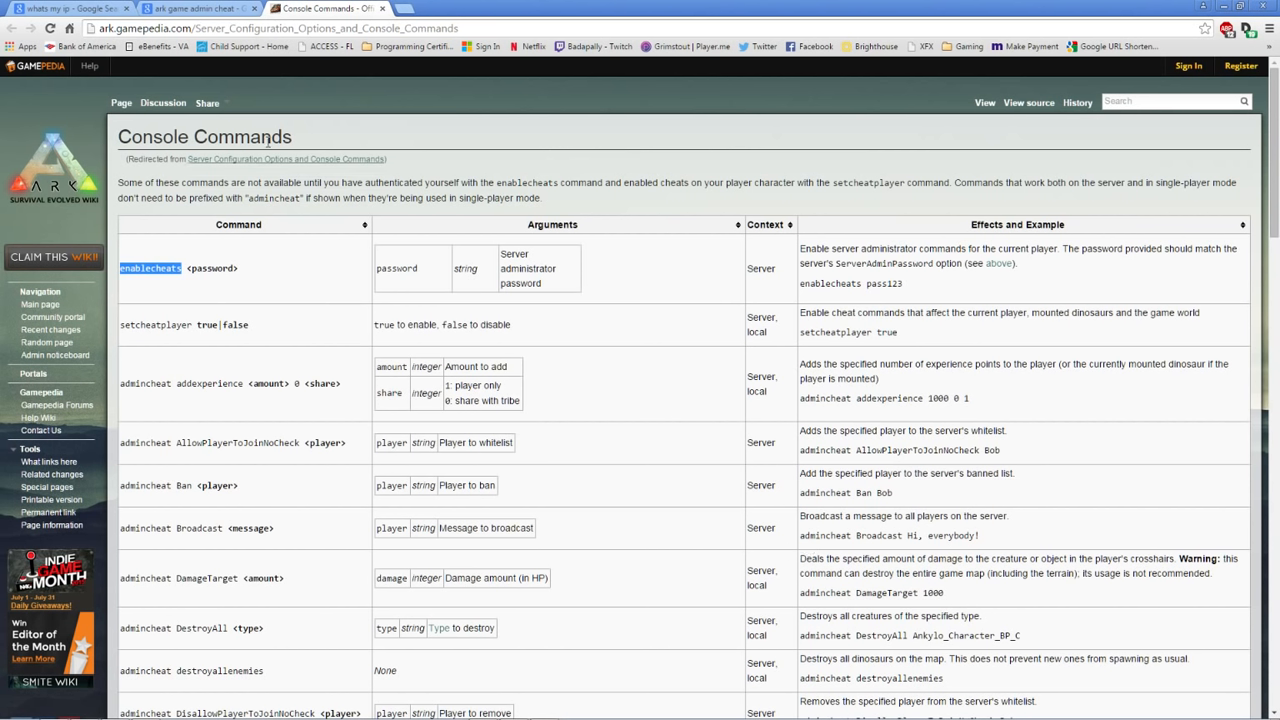
pyautogui.click(1262, 7)
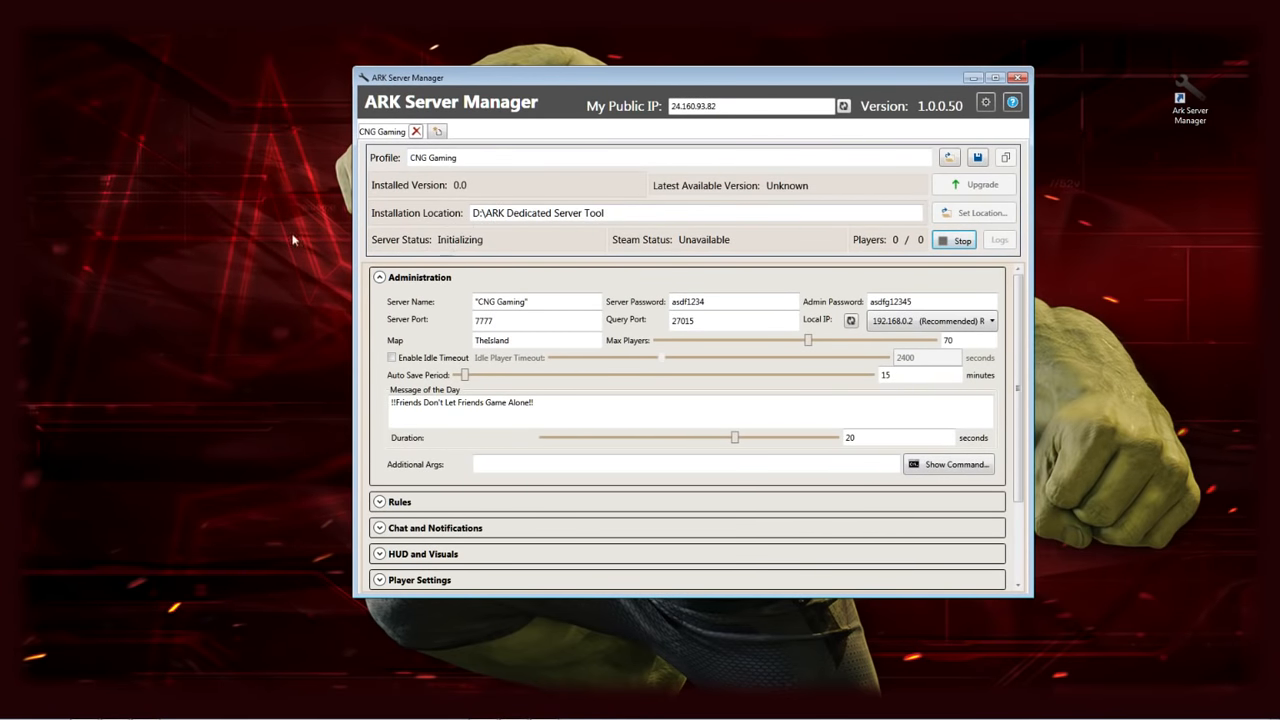
# Open Steam's game servers browser and move it to the middle of the screen
pyautogui.moveTo(2, 150); pyautogui.dragTo(613, 86)
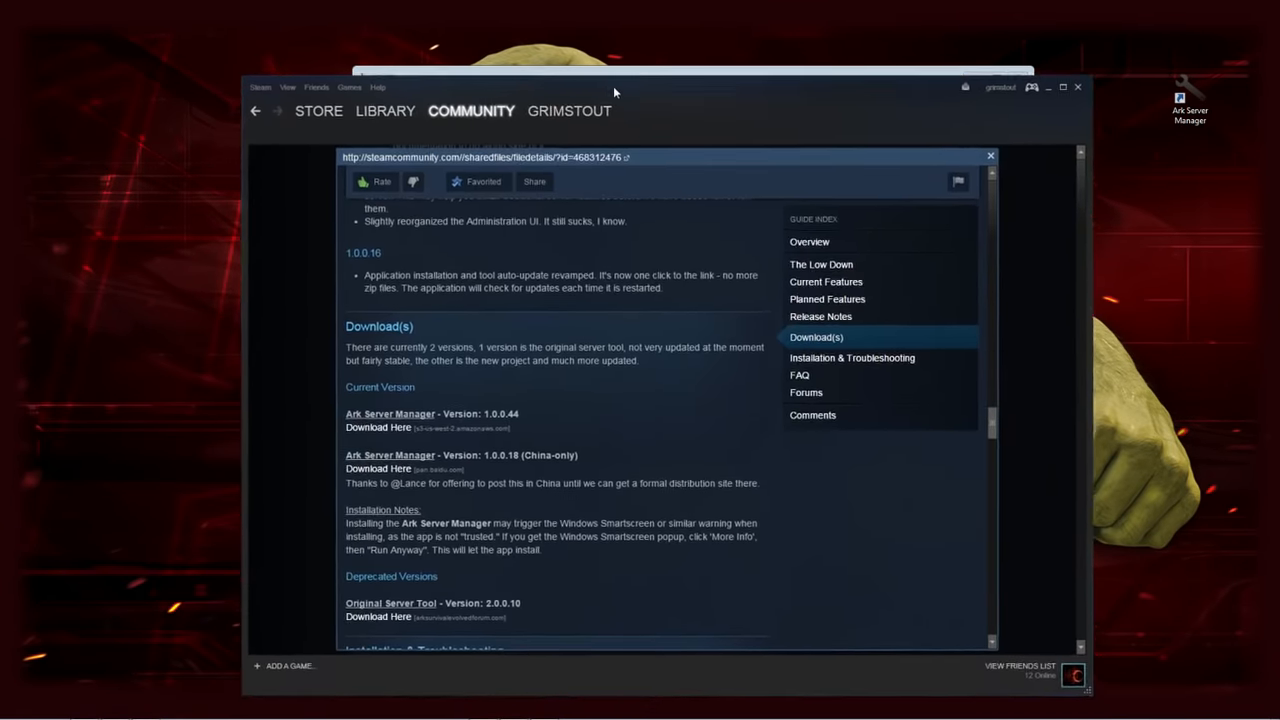
pyautogui.click(292, 87)
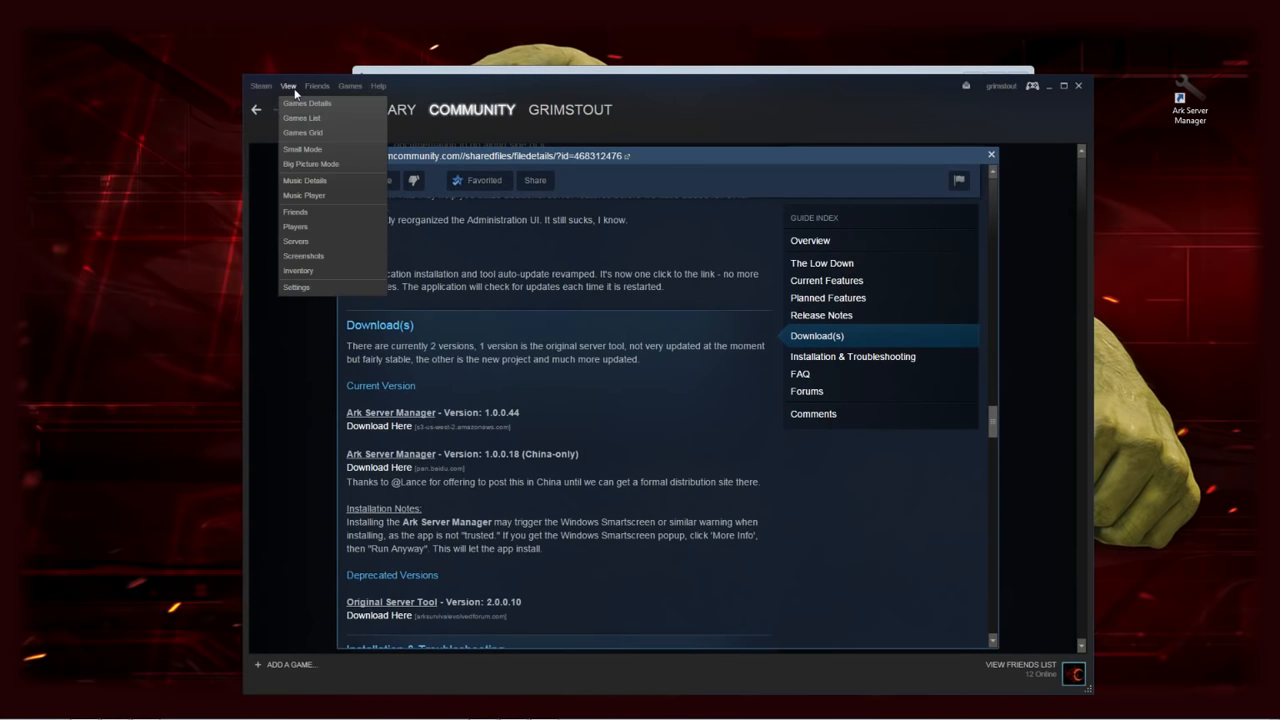
pyautogui.click(301, 245)
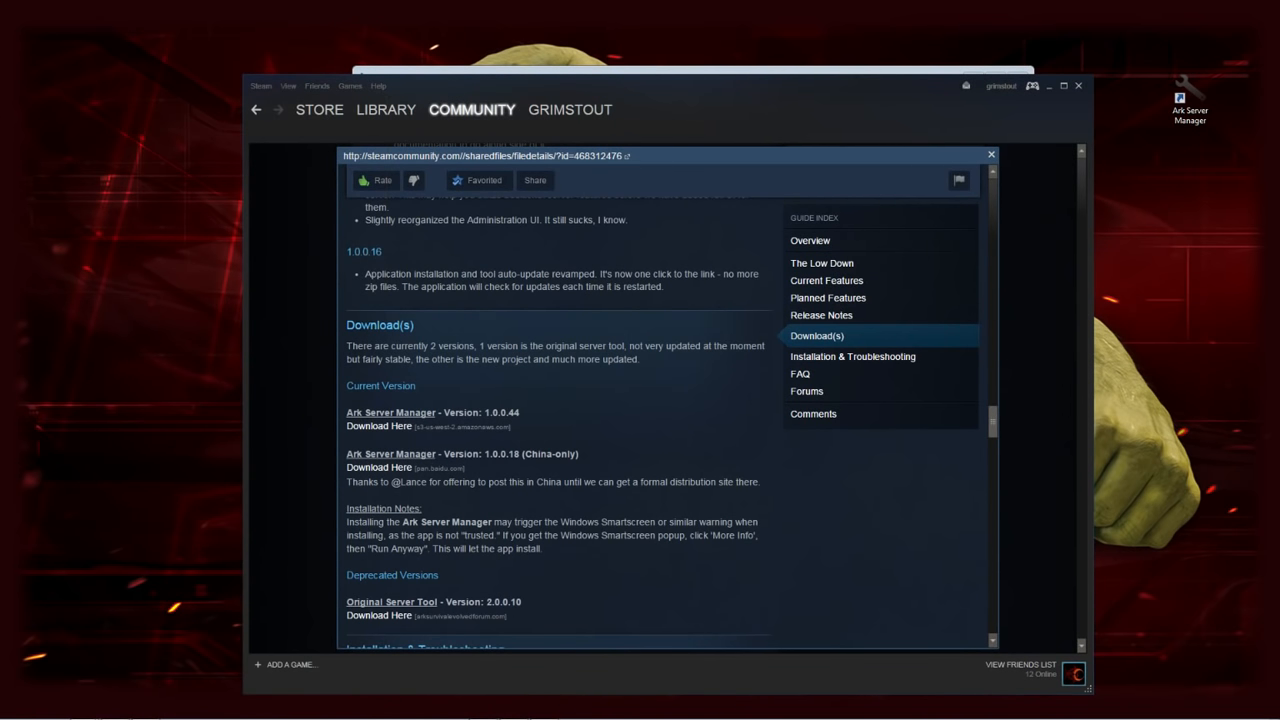
pyautogui.moveTo(488, 319); pyautogui.dragTo(771, 257)
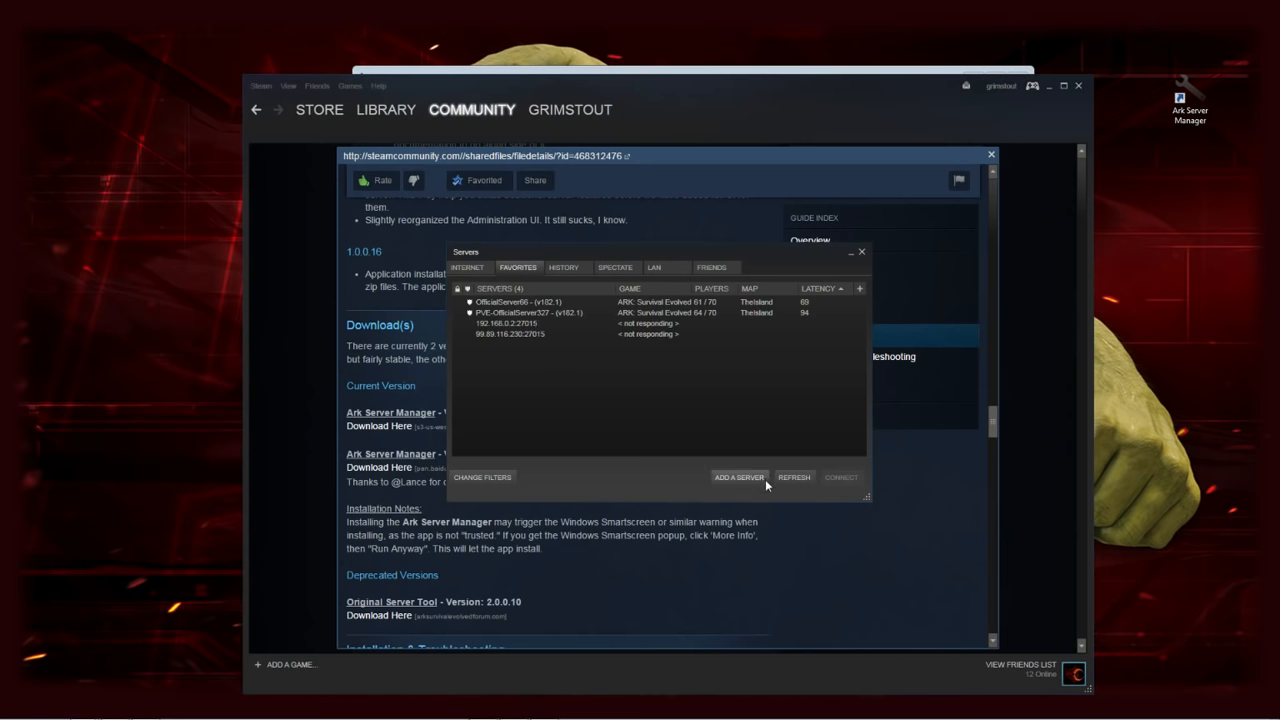
# Refresh Favorites, check the empty LAN list, then minimise Steam
pyautogui.click(793, 478)
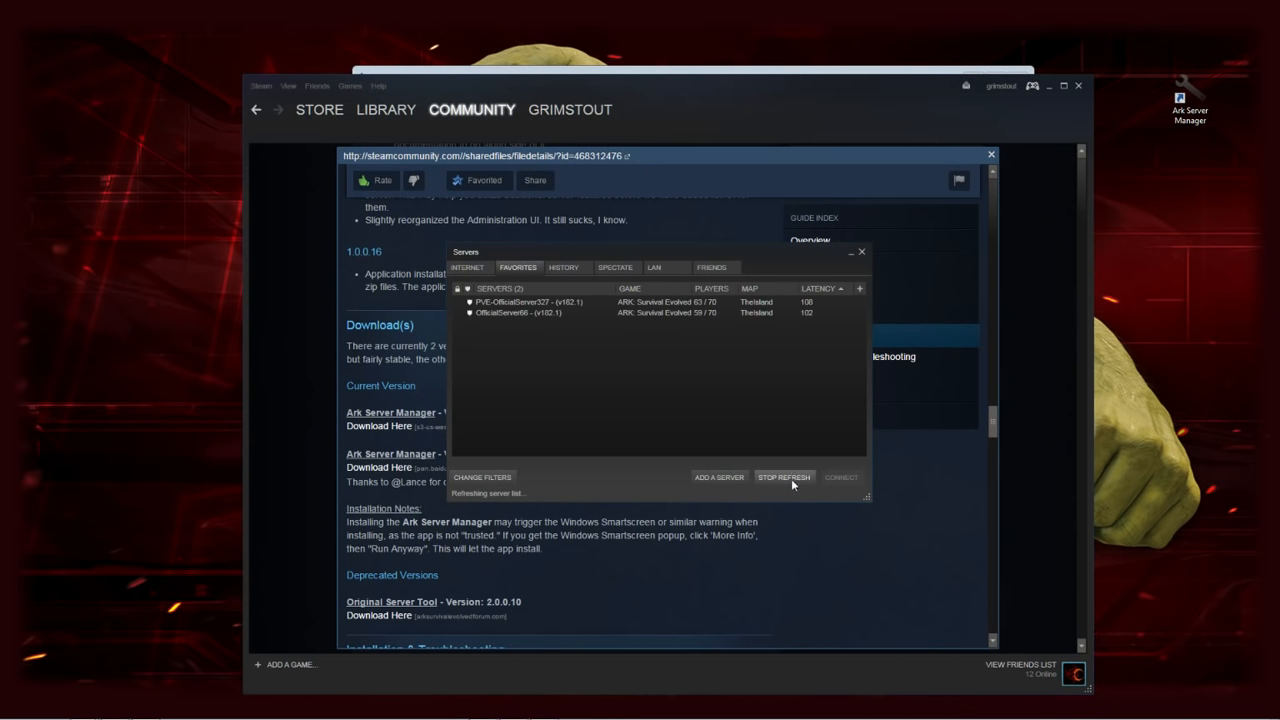
pyautogui.click(655, 267)
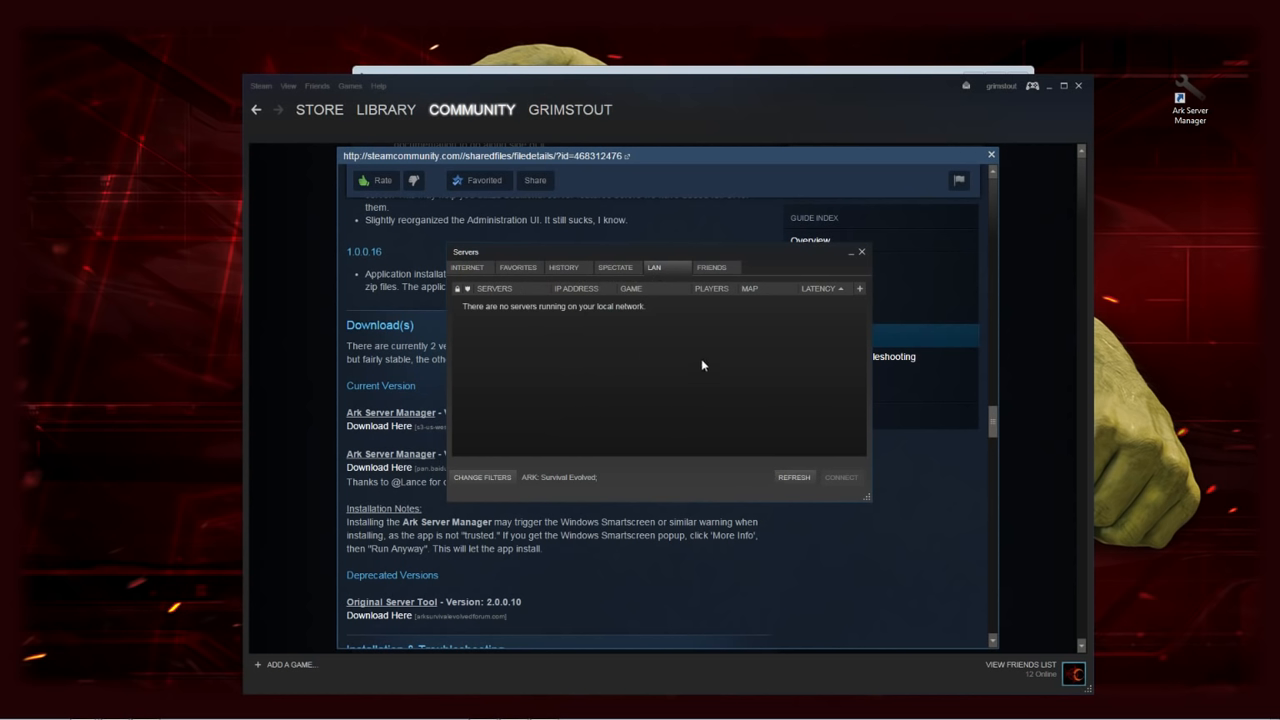
pyautogui.moveTo(766, 253); pyautogui.dragTo(1141, 393)
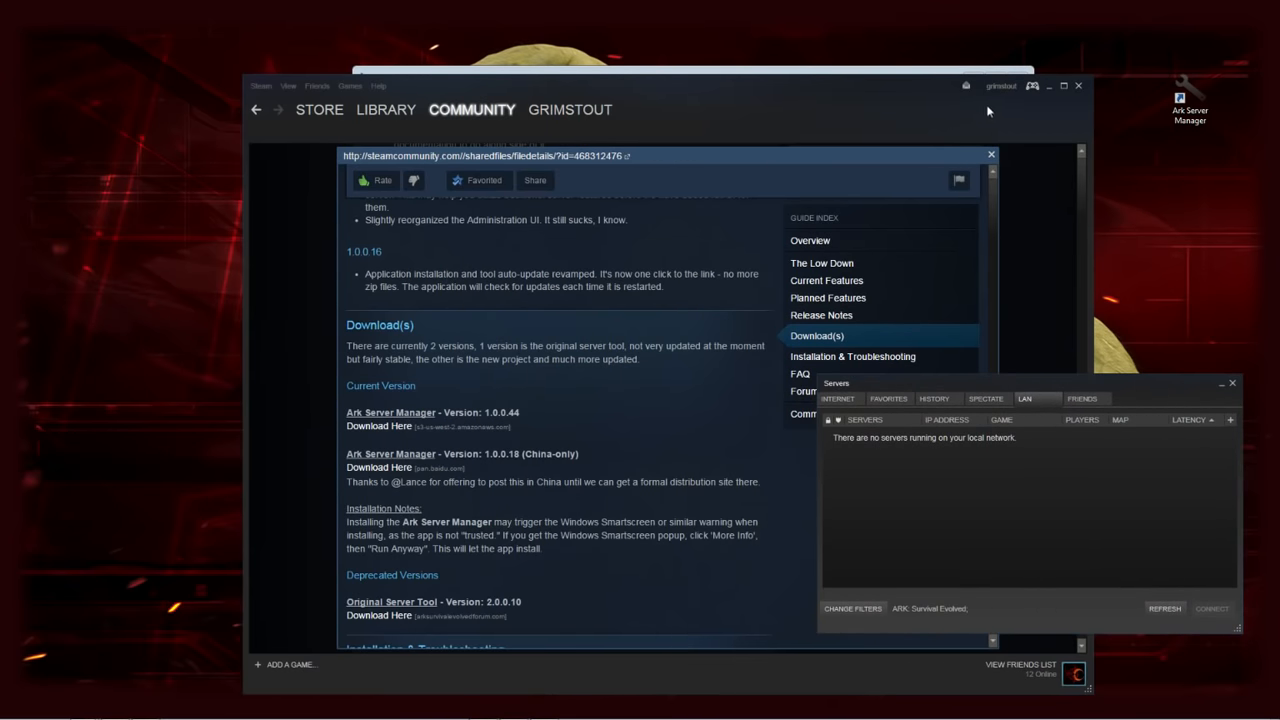
pyautogui.click(1049, 85)
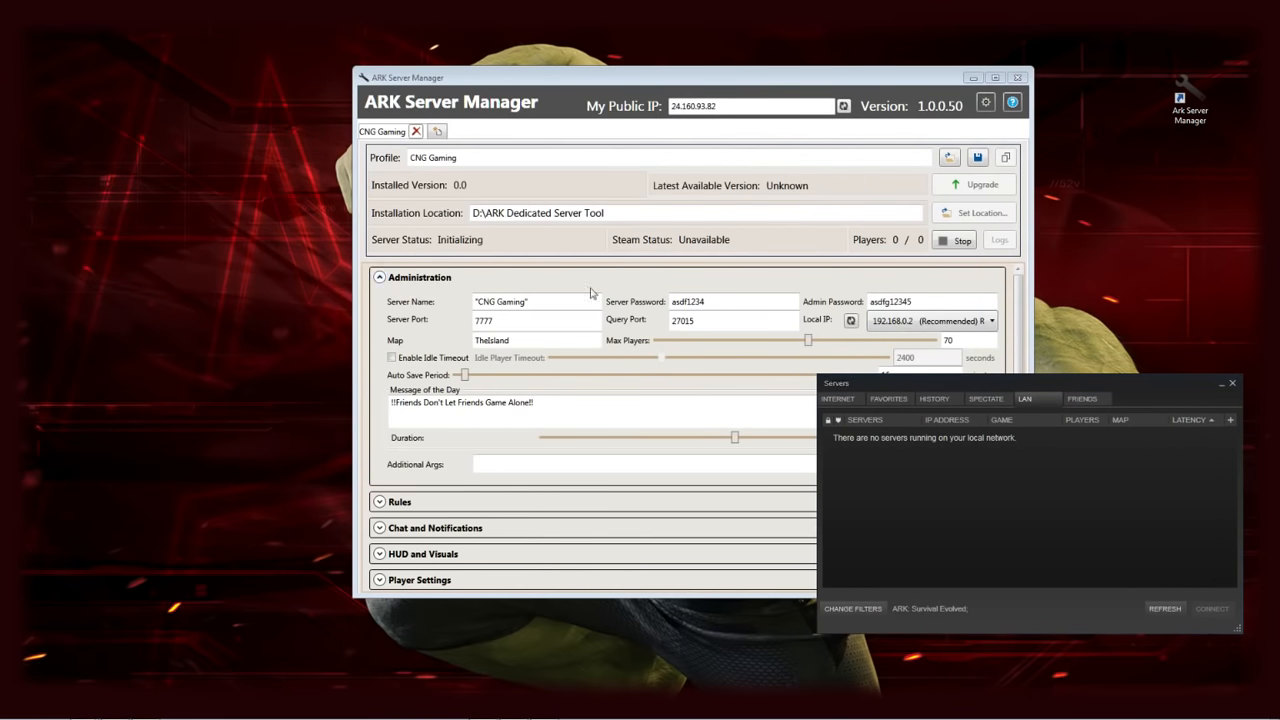
# Place ARK Server Manager and the server browser side by side, then choose Add a Server under Favorites
pyautogui.moveTo(802, 79); pyautogui.dragTo(480, 25)
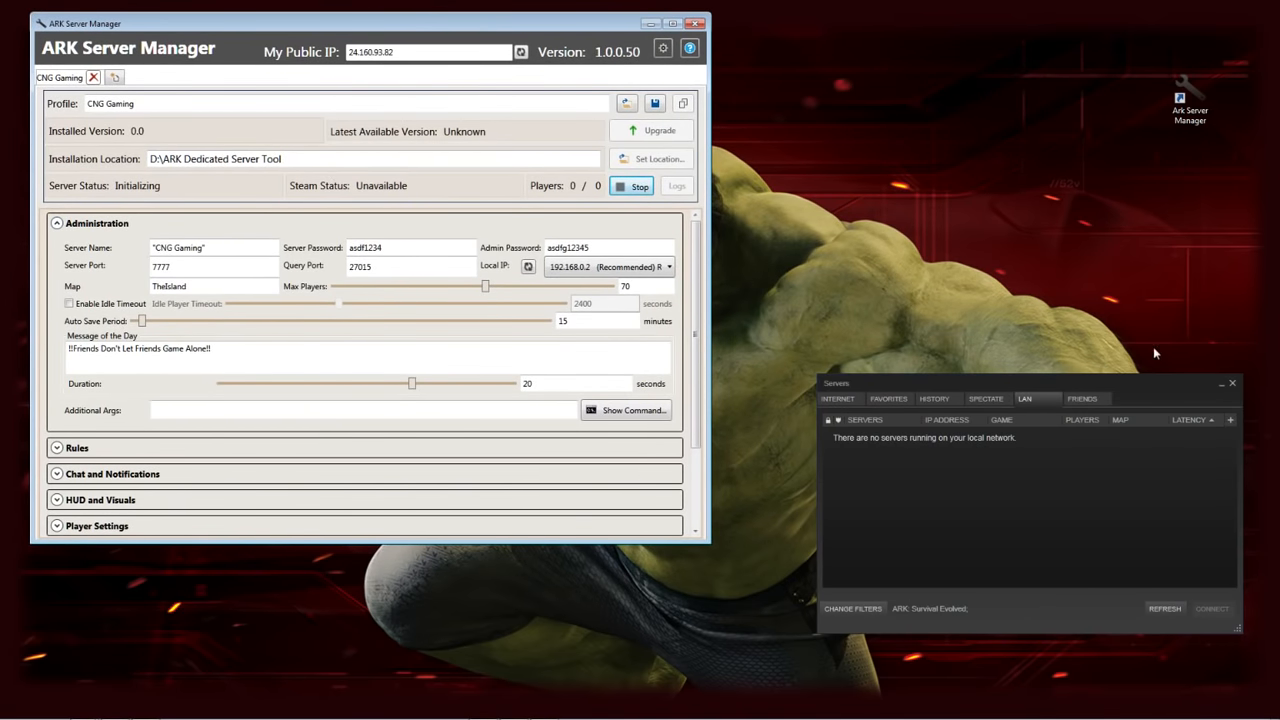
pyautogui.moveTo(1146, 385); pyautogui.dragTo(1054, 42)
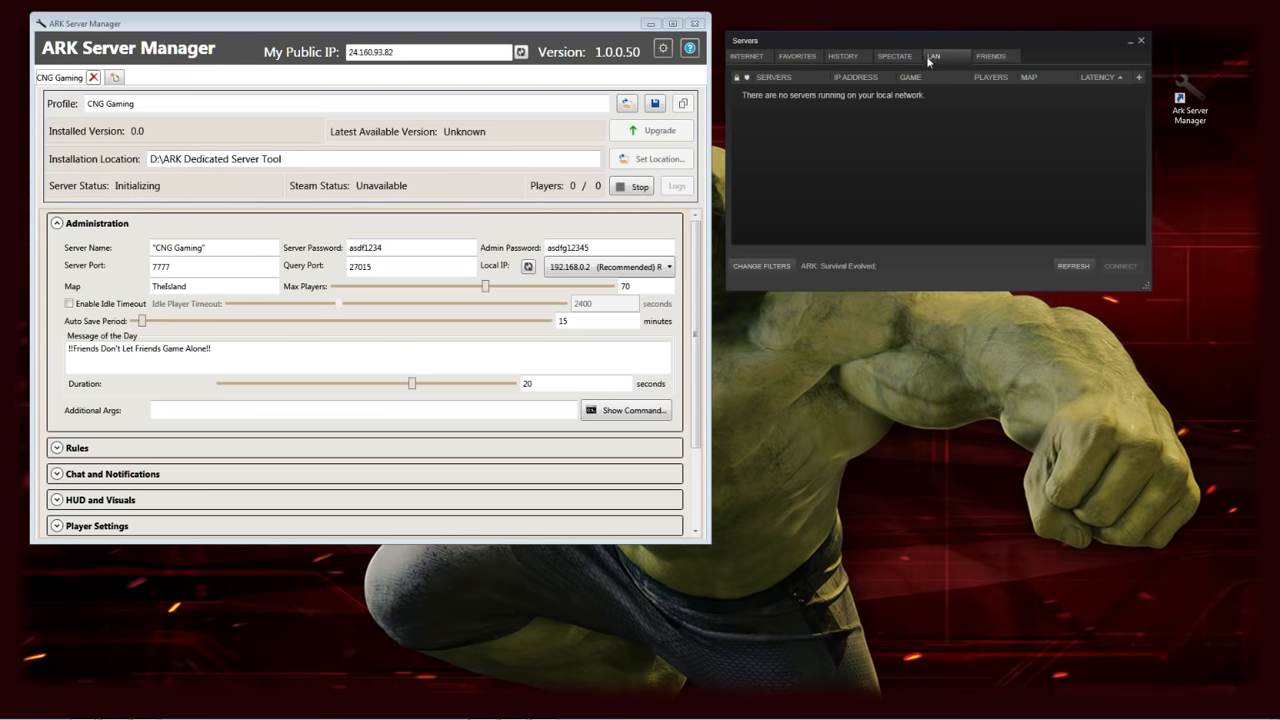
pyautogui.click(791, 56)
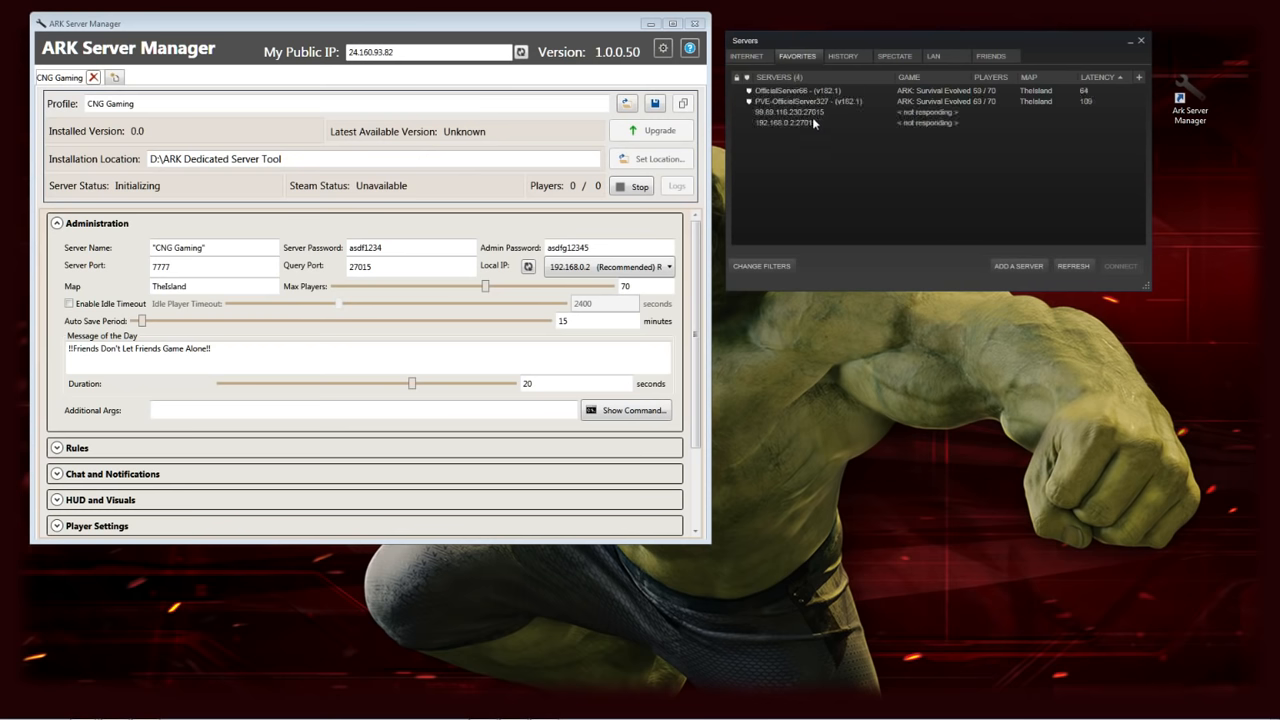
pyautogui.click(1020, 266)
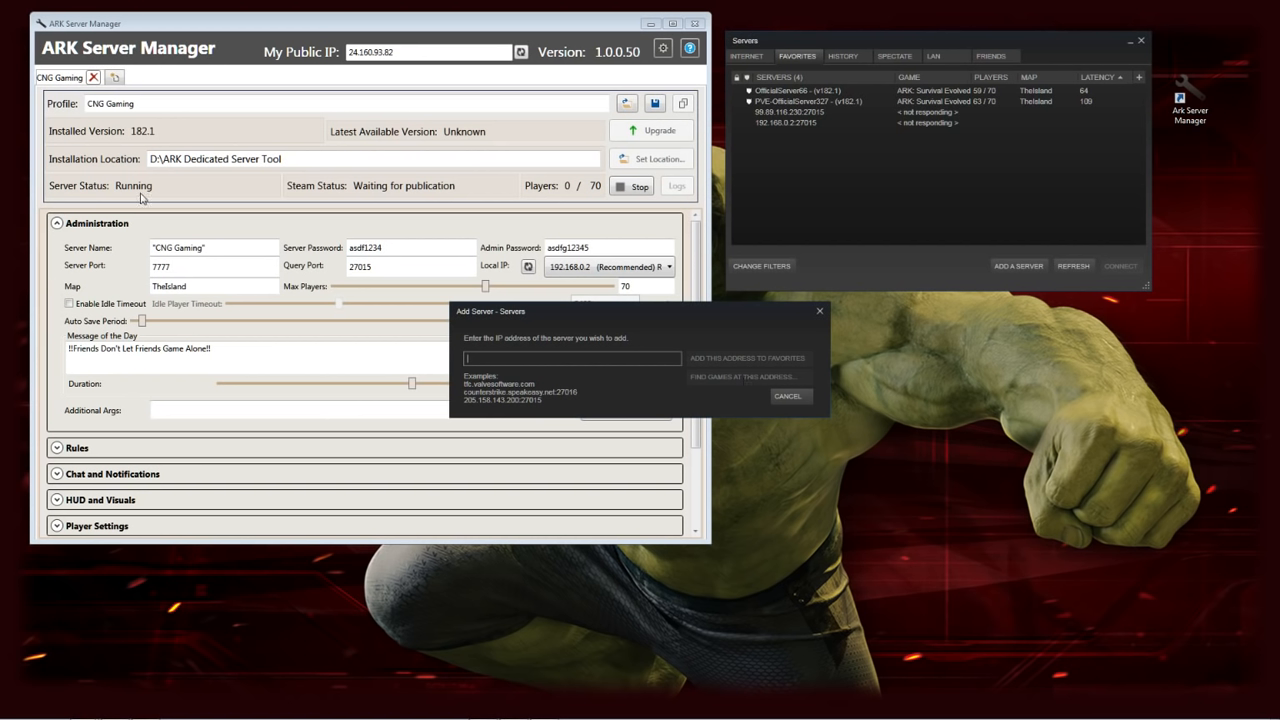
# Cancel Add Server, refresh Favorites, view the Internet list, and reopen Add a Server
pyautogui.click(787, 396)
pyautogui.click(1086, 268)
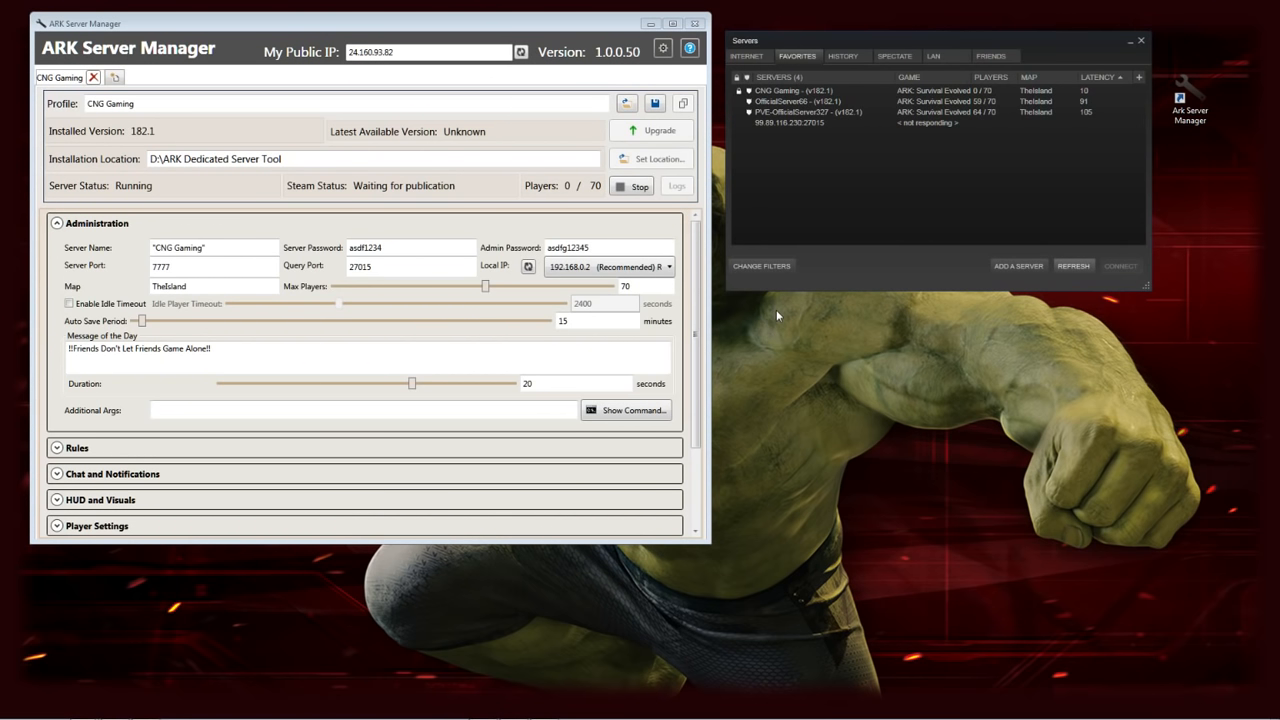
pyautogui.click(761, 57)
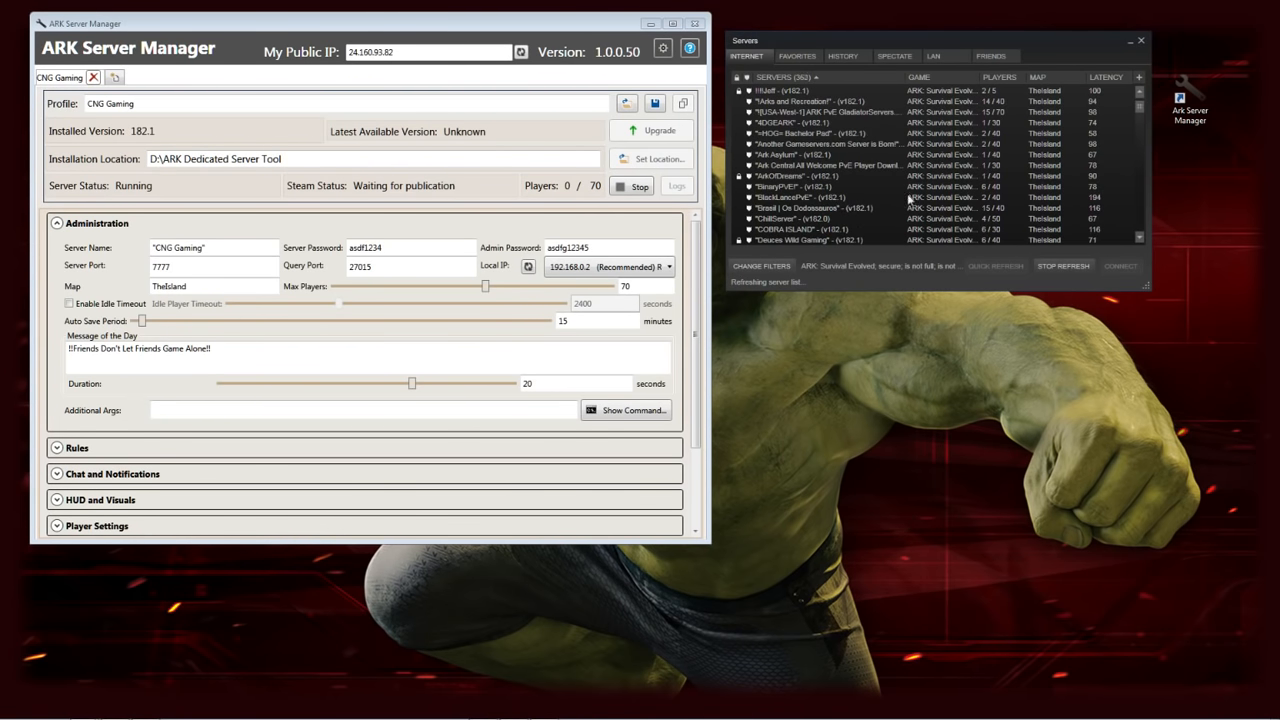
pyautogui.click(800, 56)
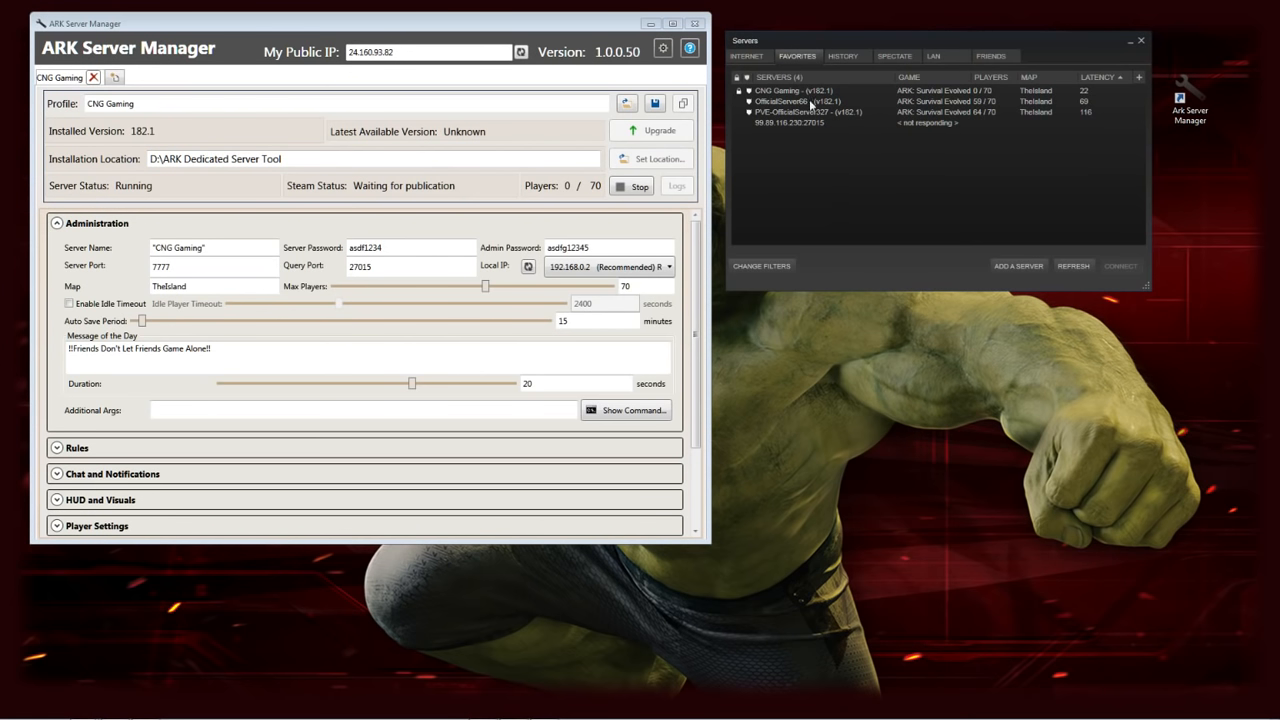
pyautogui.click(1018, 266)
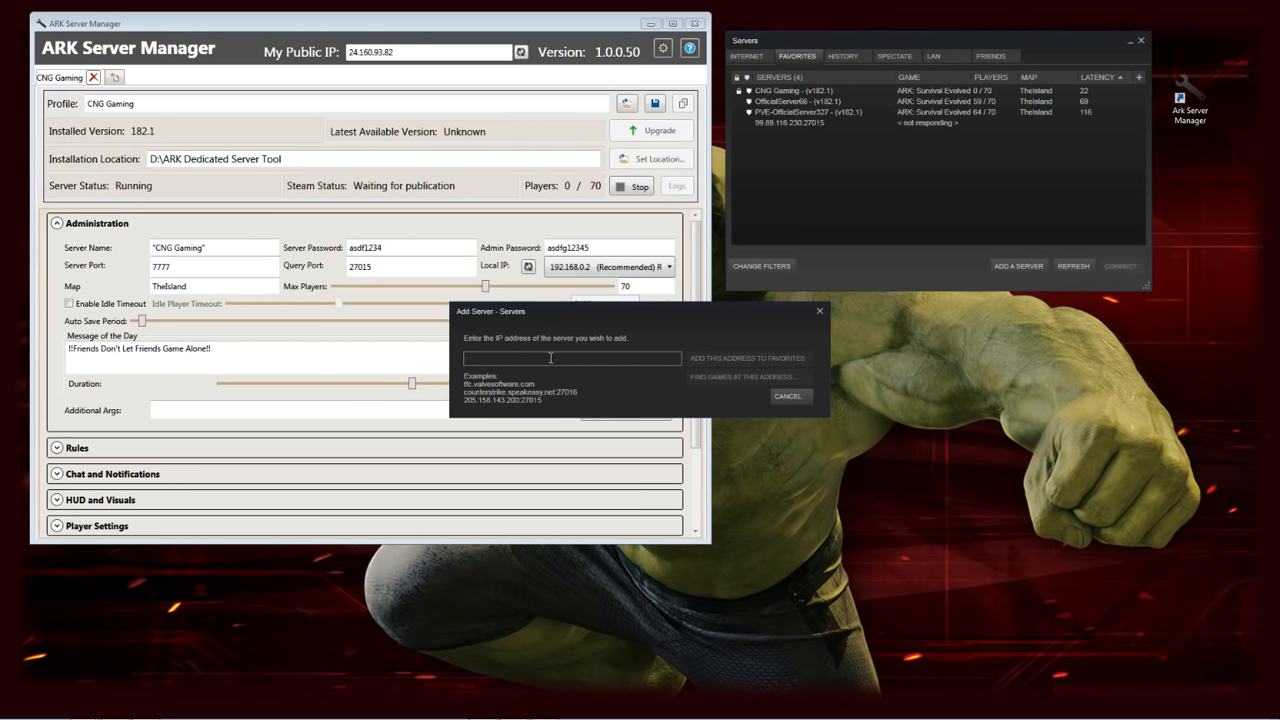
# Look for game servers at the public IP address on port 27015
pyautogui.write('24')
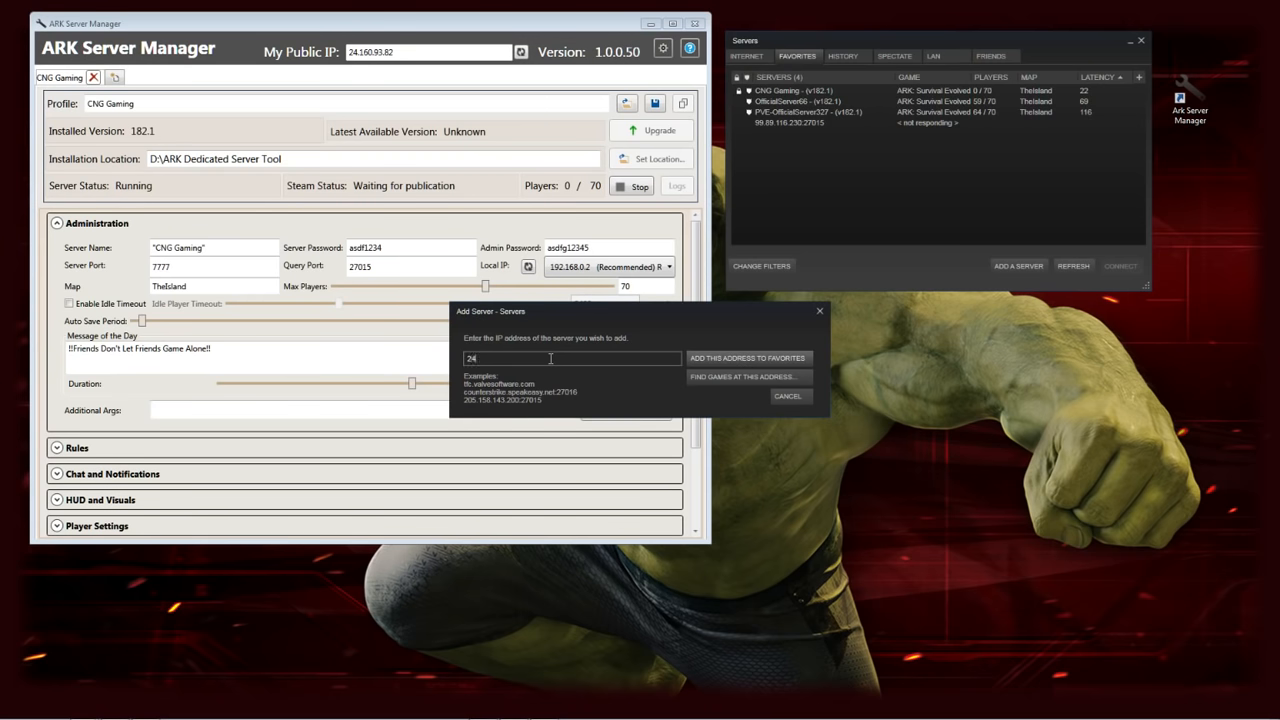
pyautogui.write('.160.93.8')
pyautogui.write('2:27015')
pyautogui.click(734, 376)
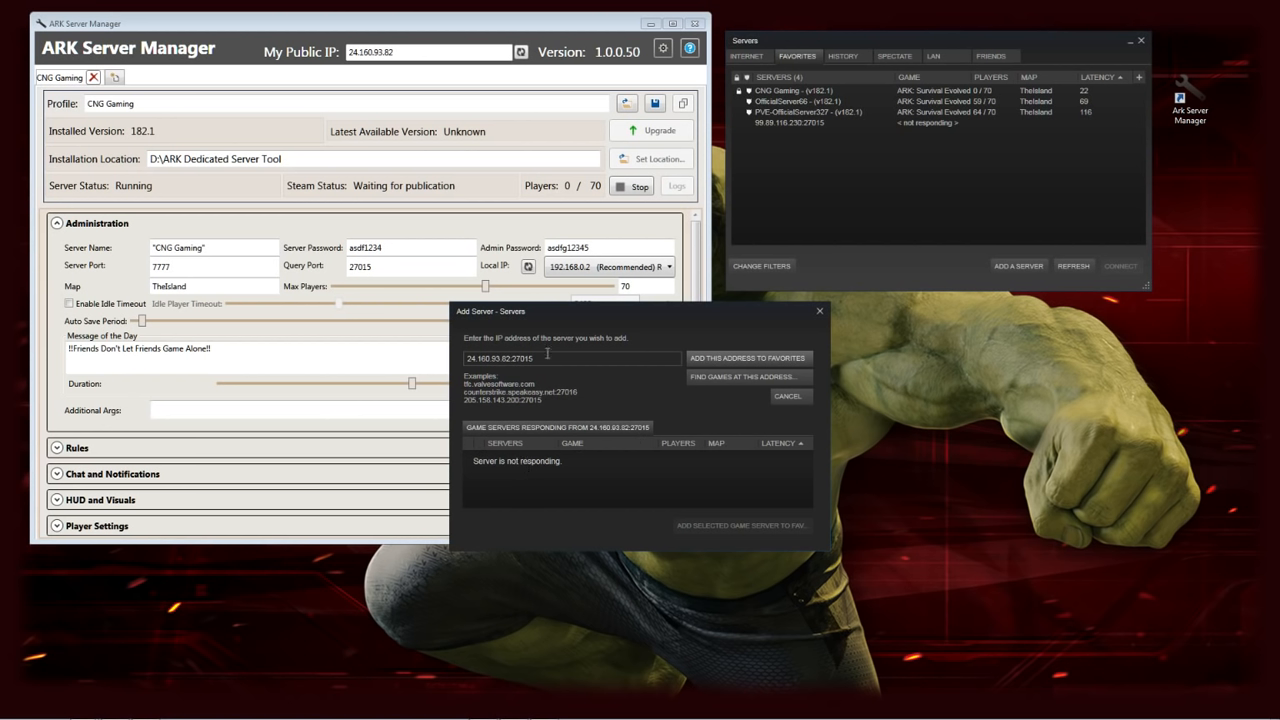
# Search 192.168.0.2:27015 instead, then cancel the Add Server dialog
pyautogui.moveTo(547, 354); pyautogui.dragTo(463, 355)
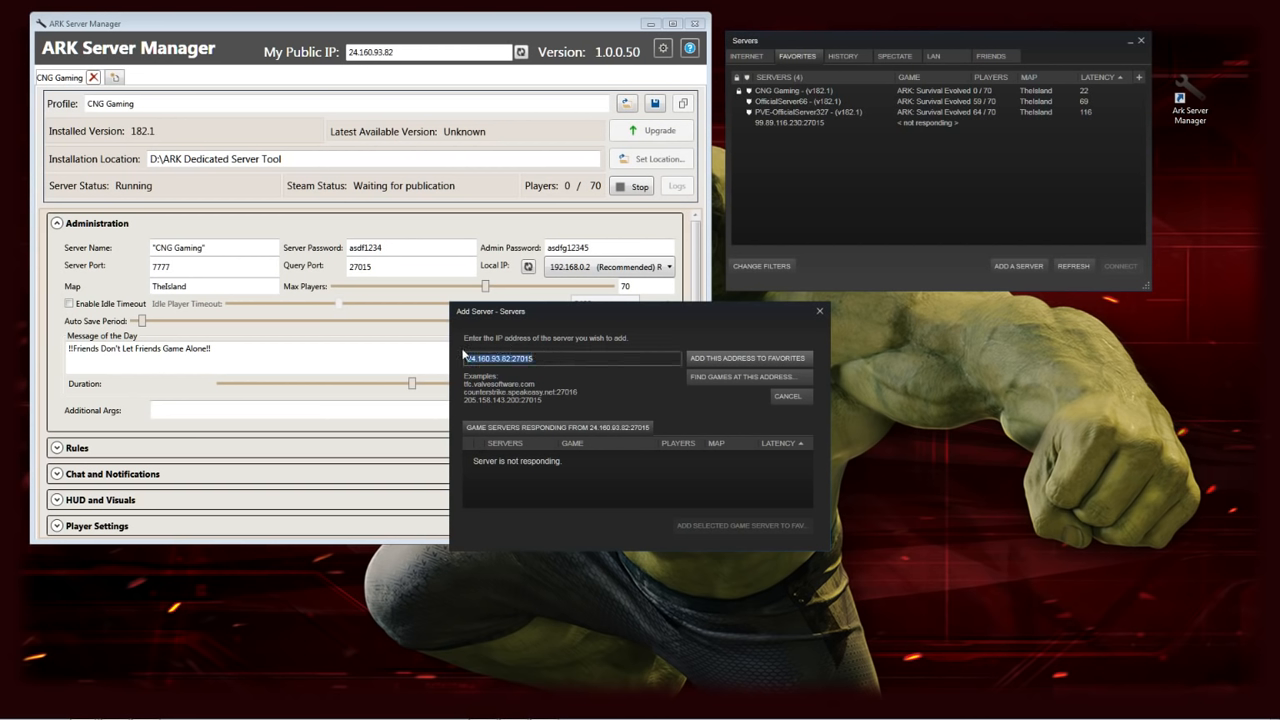
pyautogui.press('BackSpace')
pyautogui.write('99')
pyautogui.write('2.168')
pyautogui.write('.0')
pyautogui.write('.2')
pyautogui.write(':27015')
pyautogui.click(730, 380)
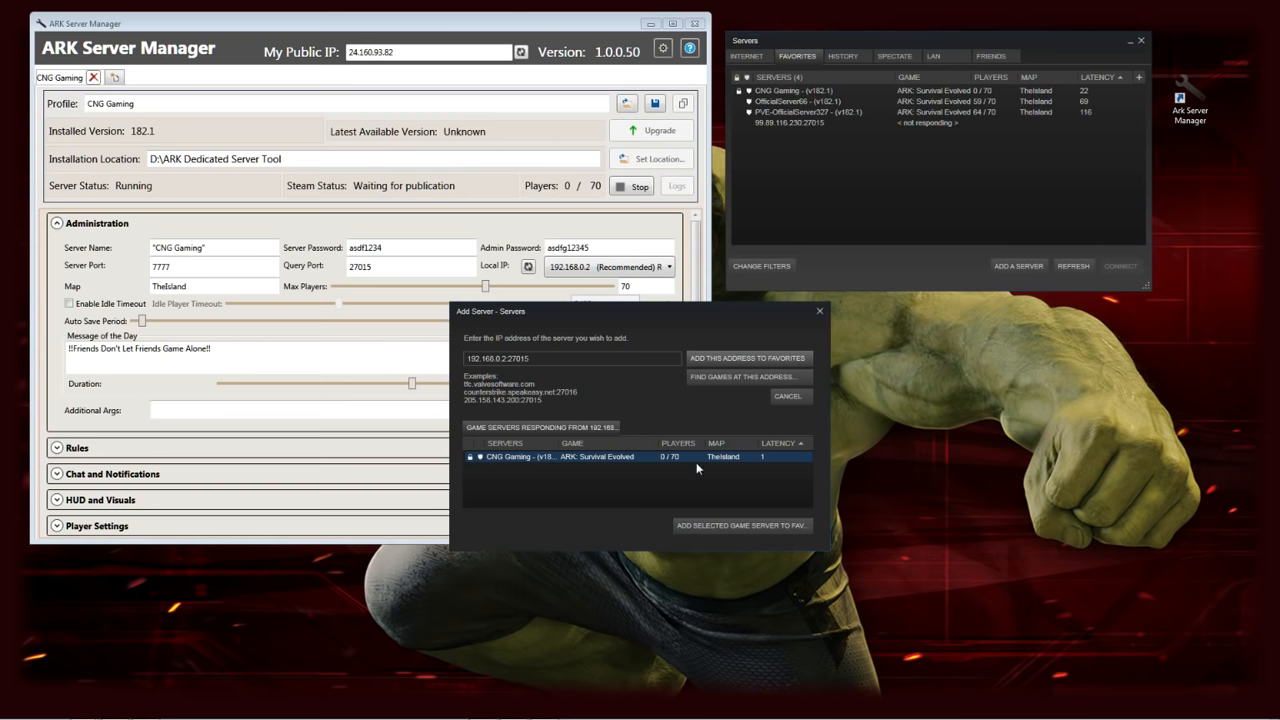
pyautogui.click(787, 396)
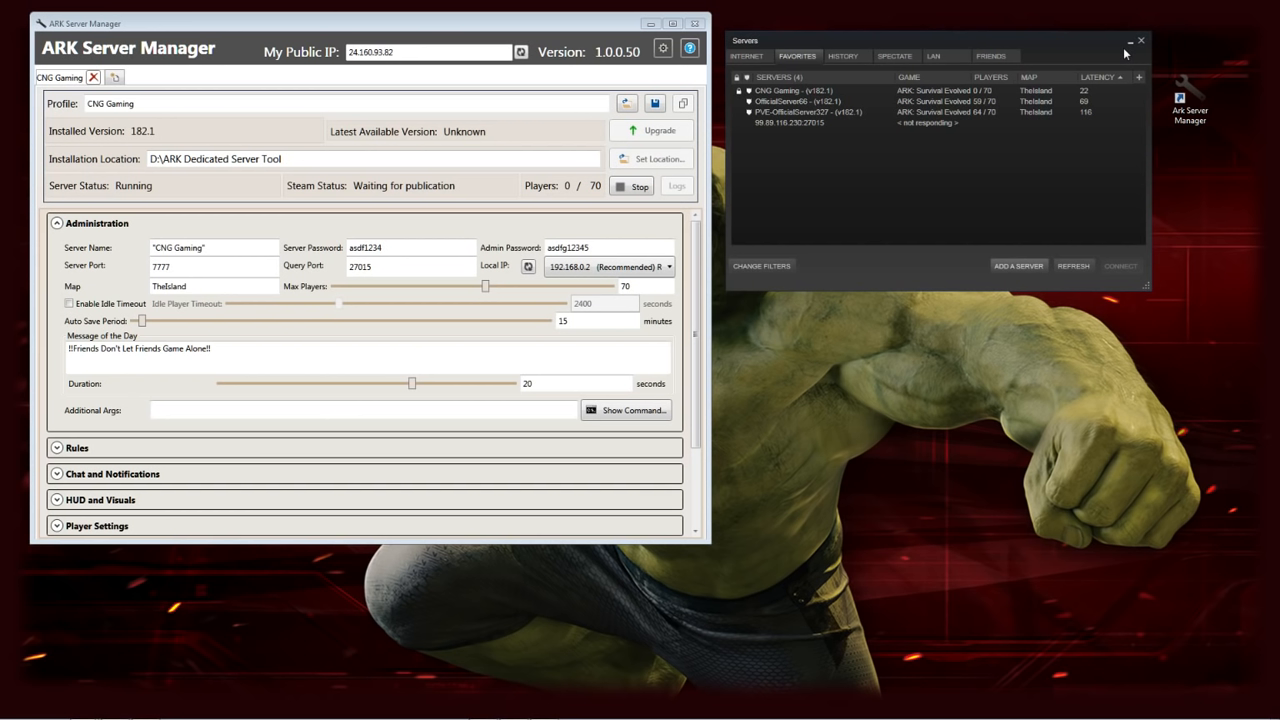
# Confirm CNG Gaming is listed in Steam's LAN and Favorites lists, then select ARK Server Manager's public IP
pyautogui.click(950, 56)
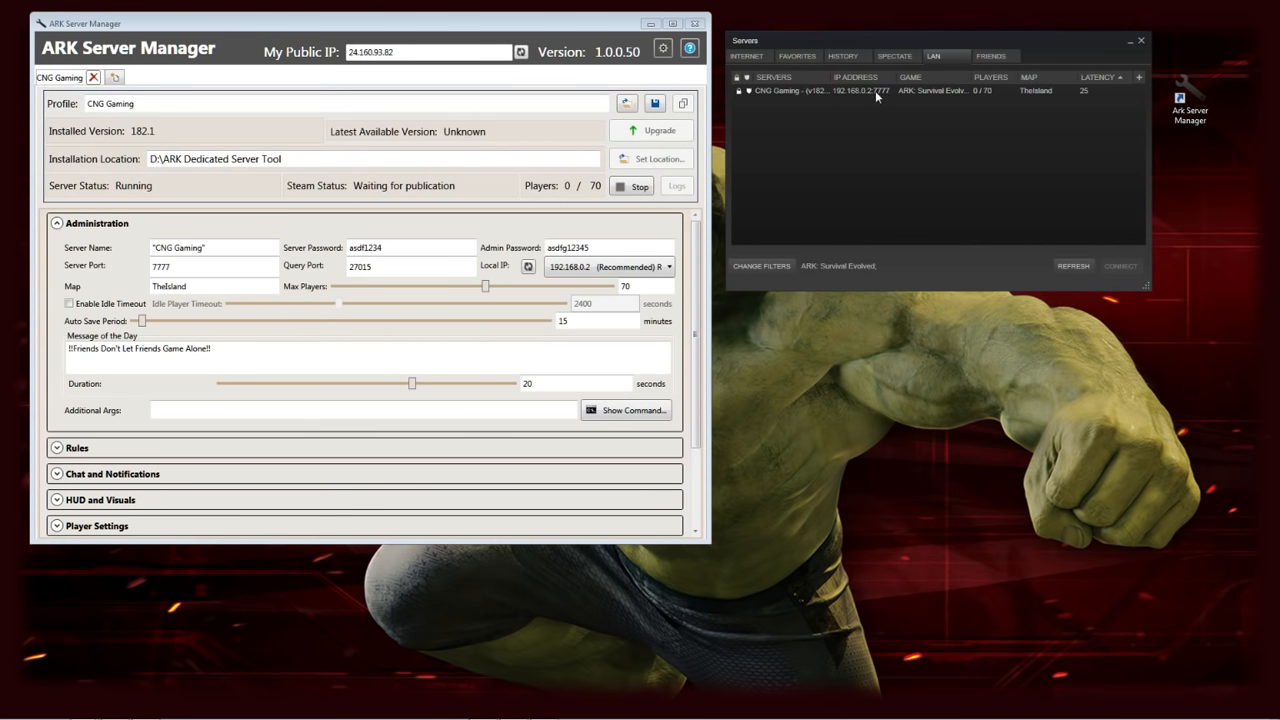
pyautogui.click(793, 56)
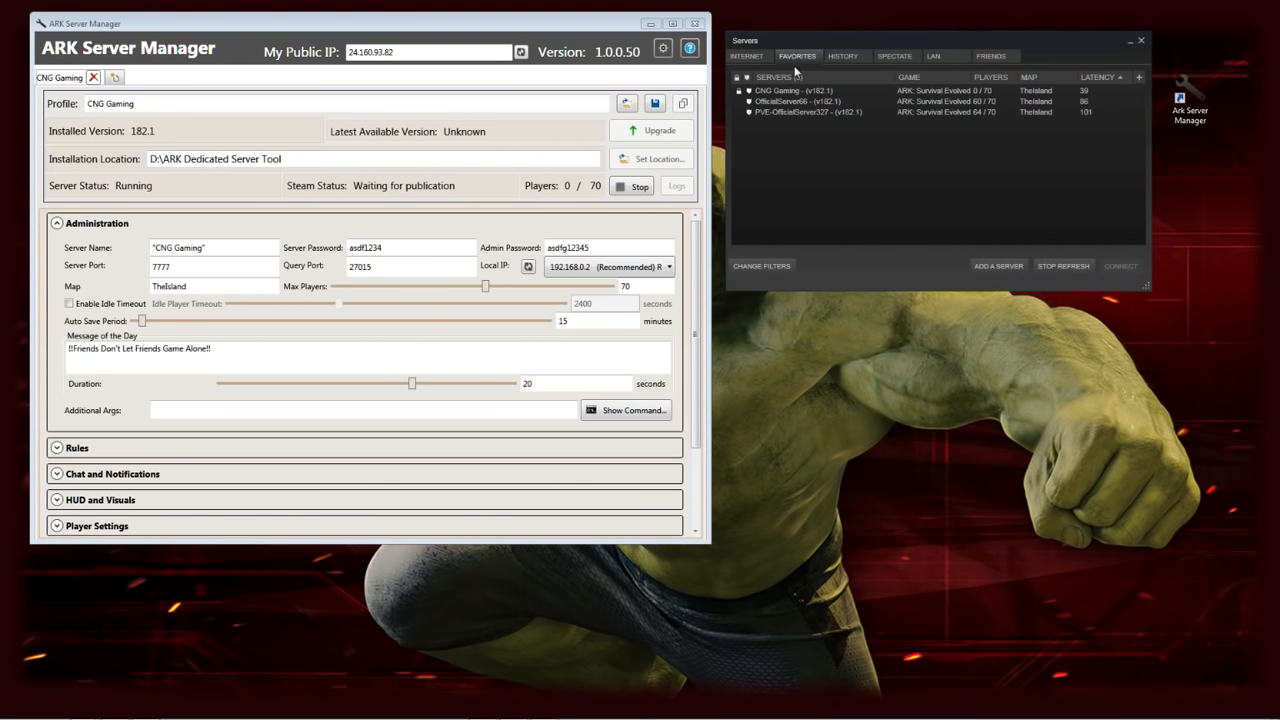
pyautogui.click(792, 91)
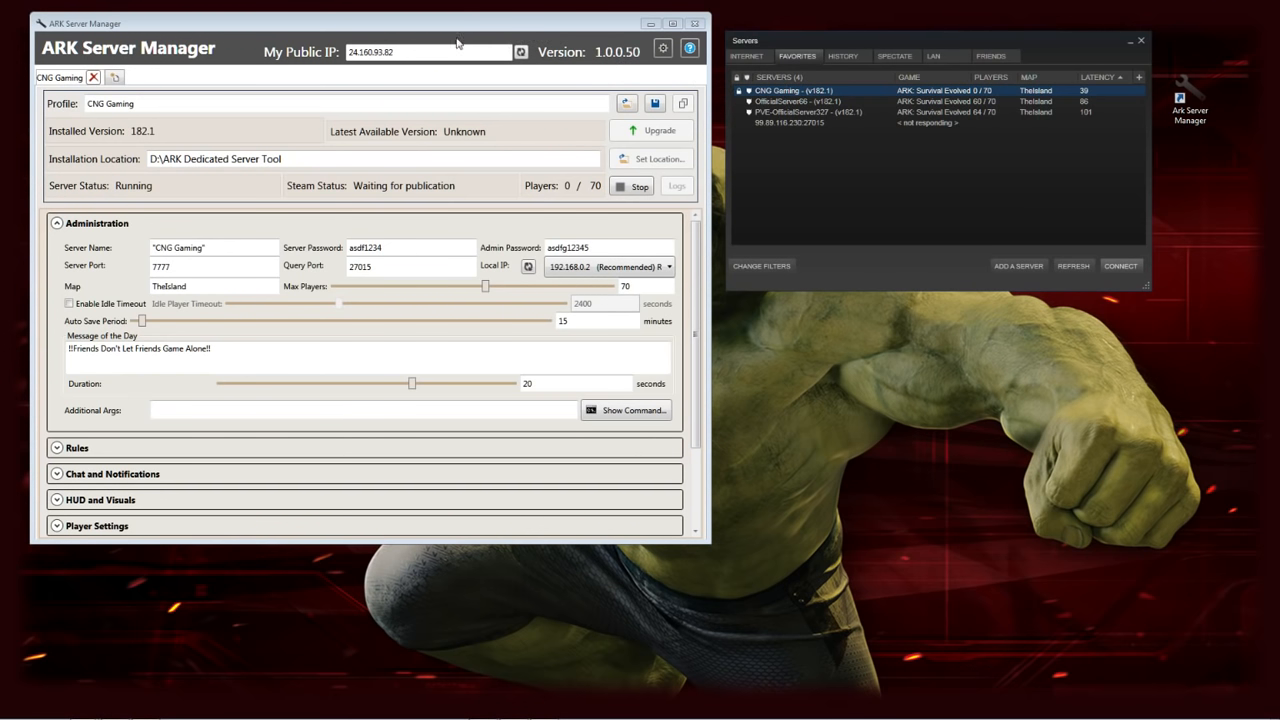
pyautogui.click(397, 52)
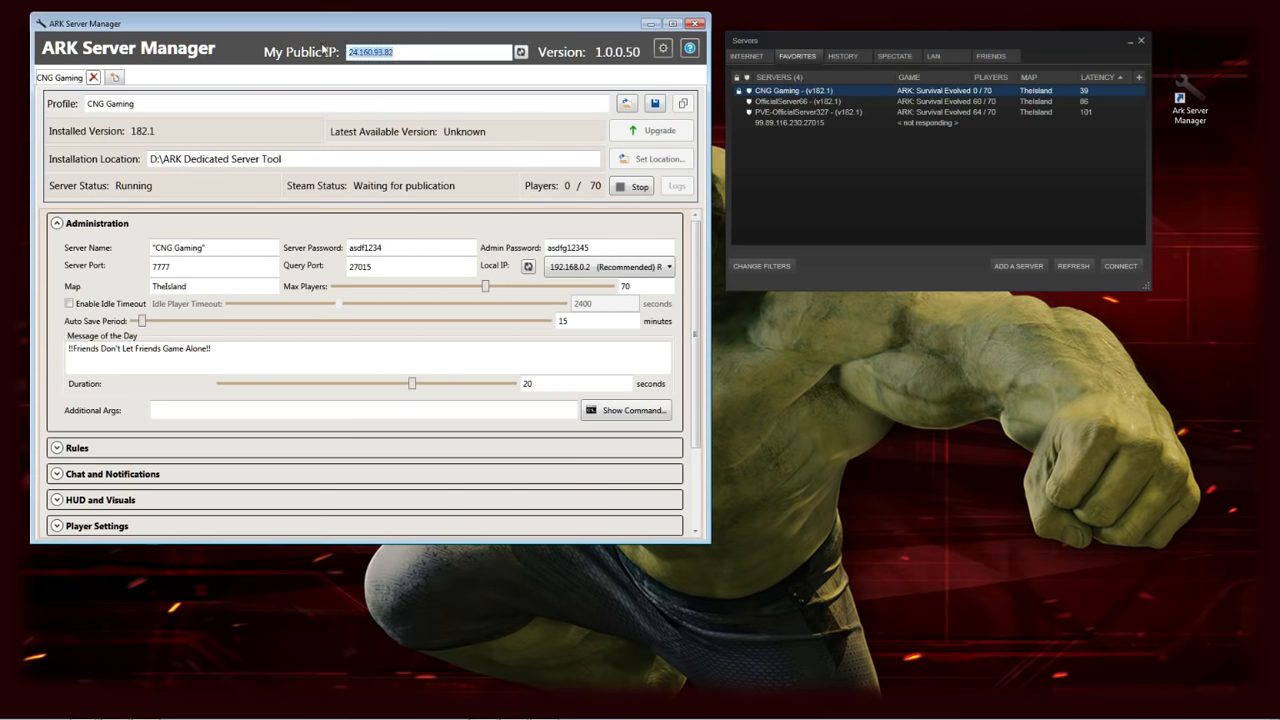